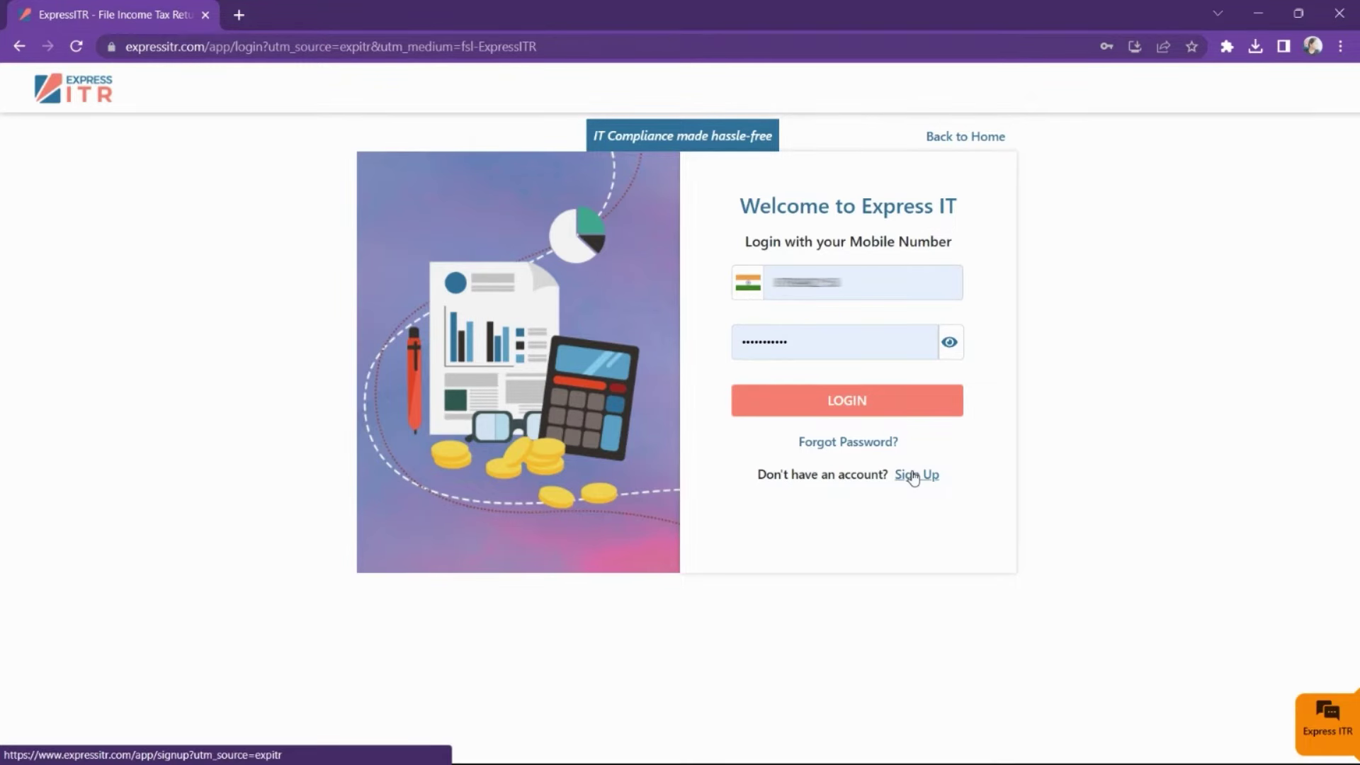
# - Log in, open the client's dashboard and begin the AY 2023-24 return on Salary Income
pyautogui.click(1319, 715)
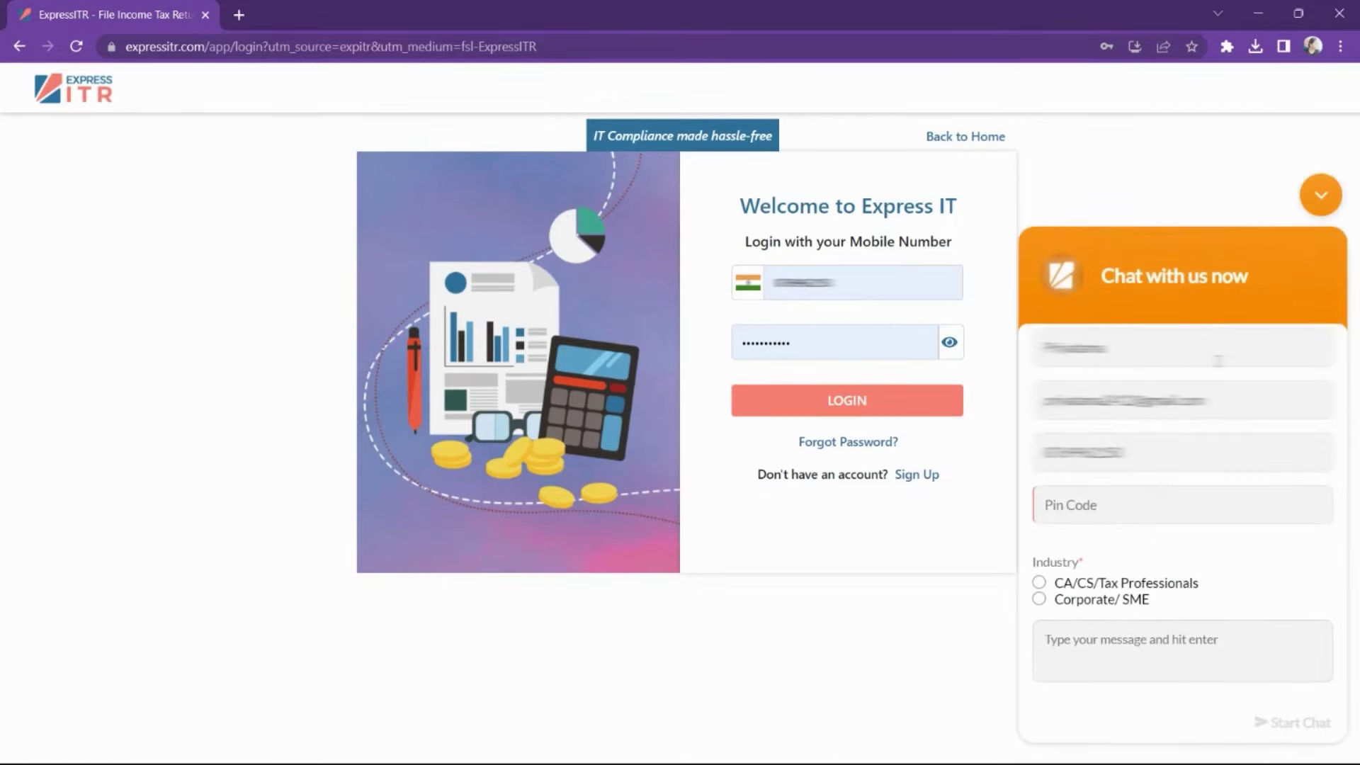
pyautogui.click(1319, 199)
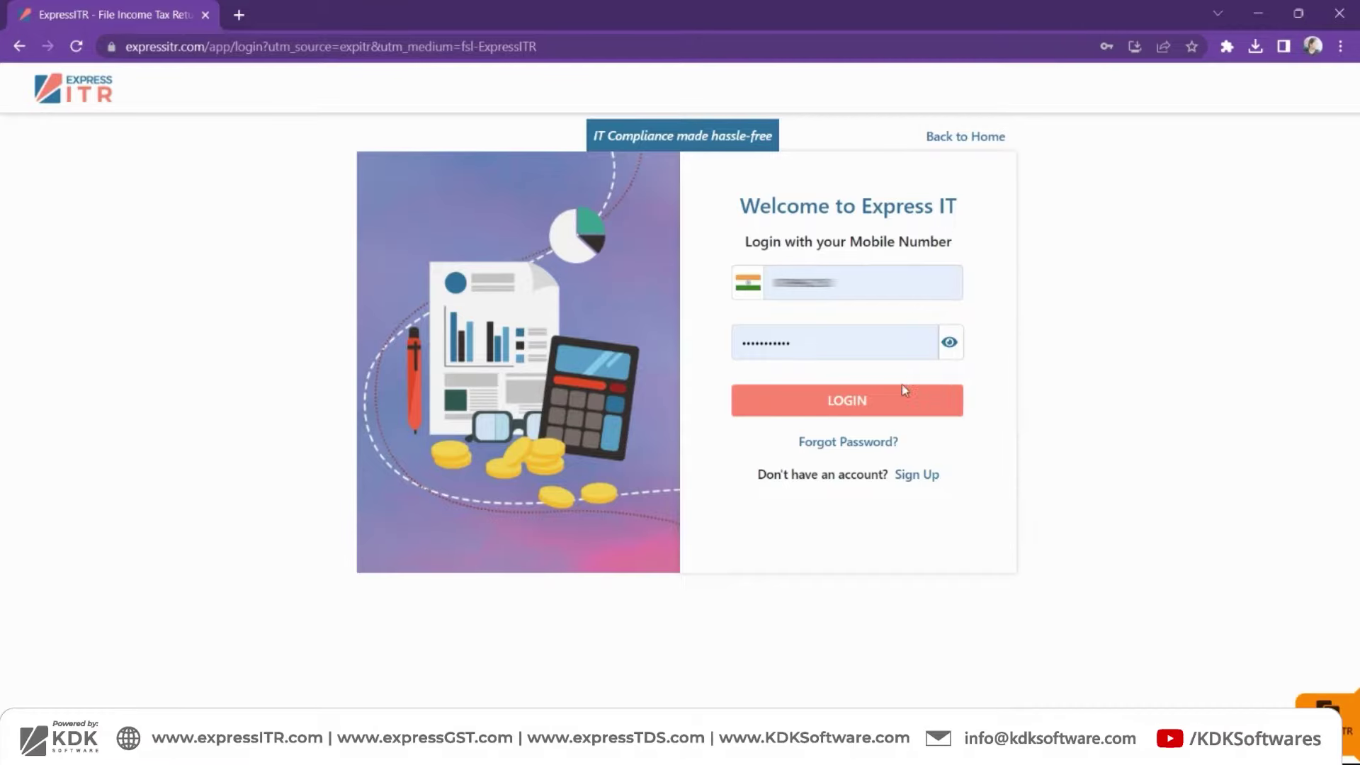
pyautogui.click(874, 410)
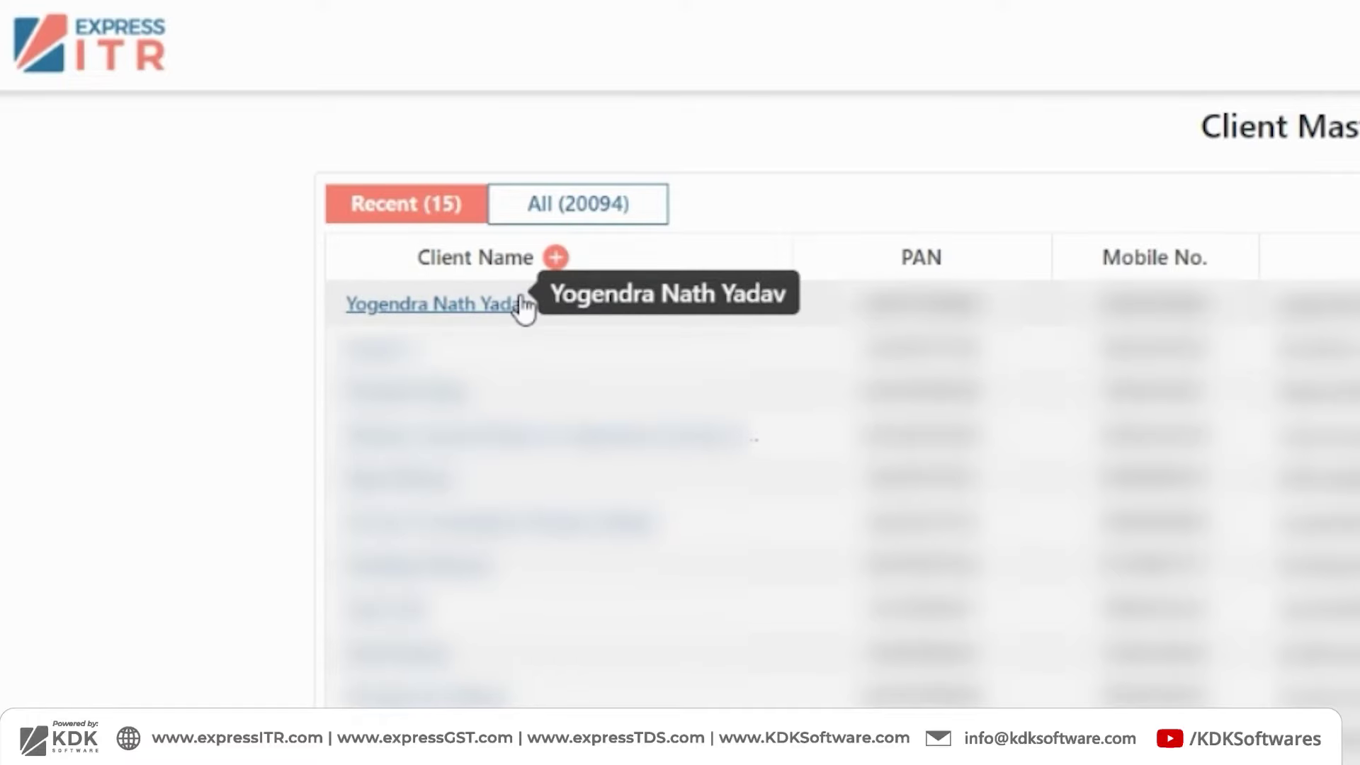
pyautogui.click(520, 304)
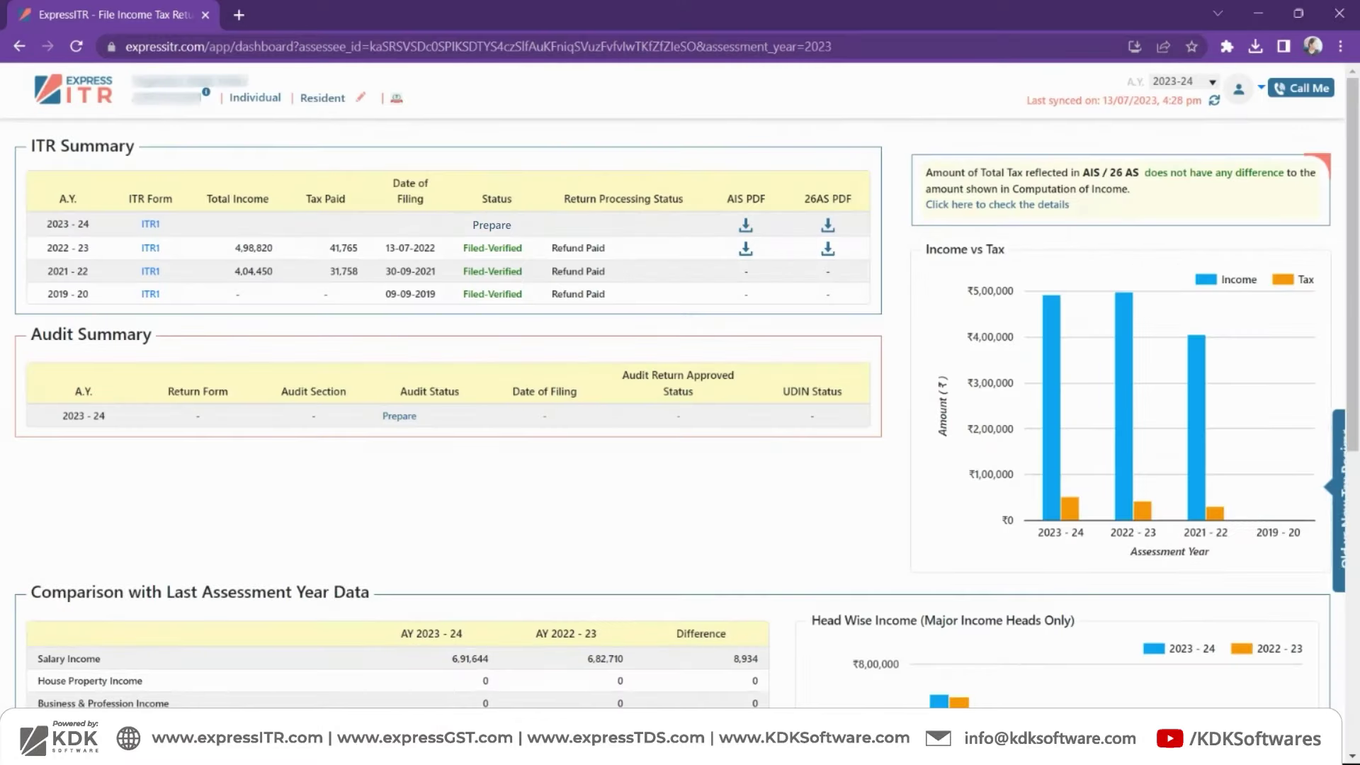
pyautogui.click(491, 245)
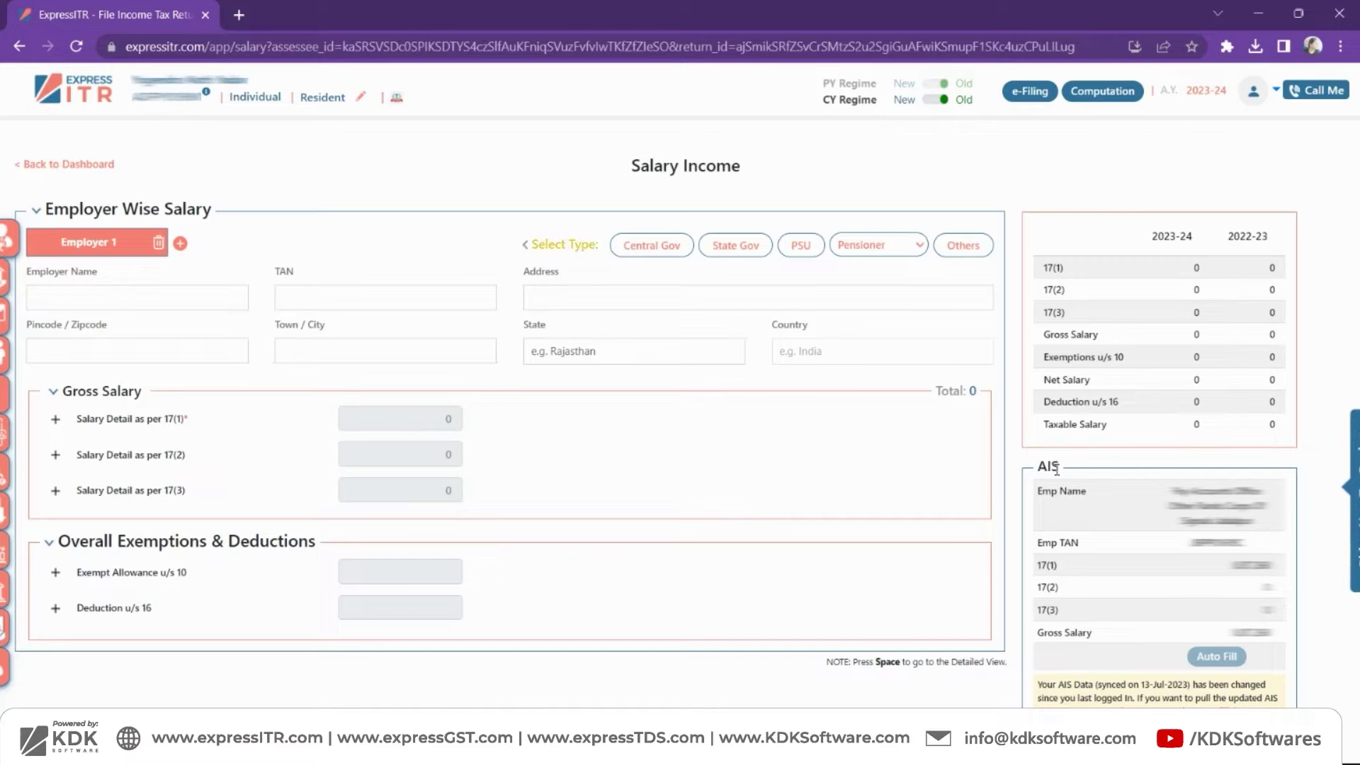
# - Set Employer 1 type to Central Gov and auto-fill salary 8,87,268 with 50,000 deduction from AIS
pyautogui.moveTo(1060, 469); pyautogui.dragTo(1041, 470)
pyautogui.click(637, 245)
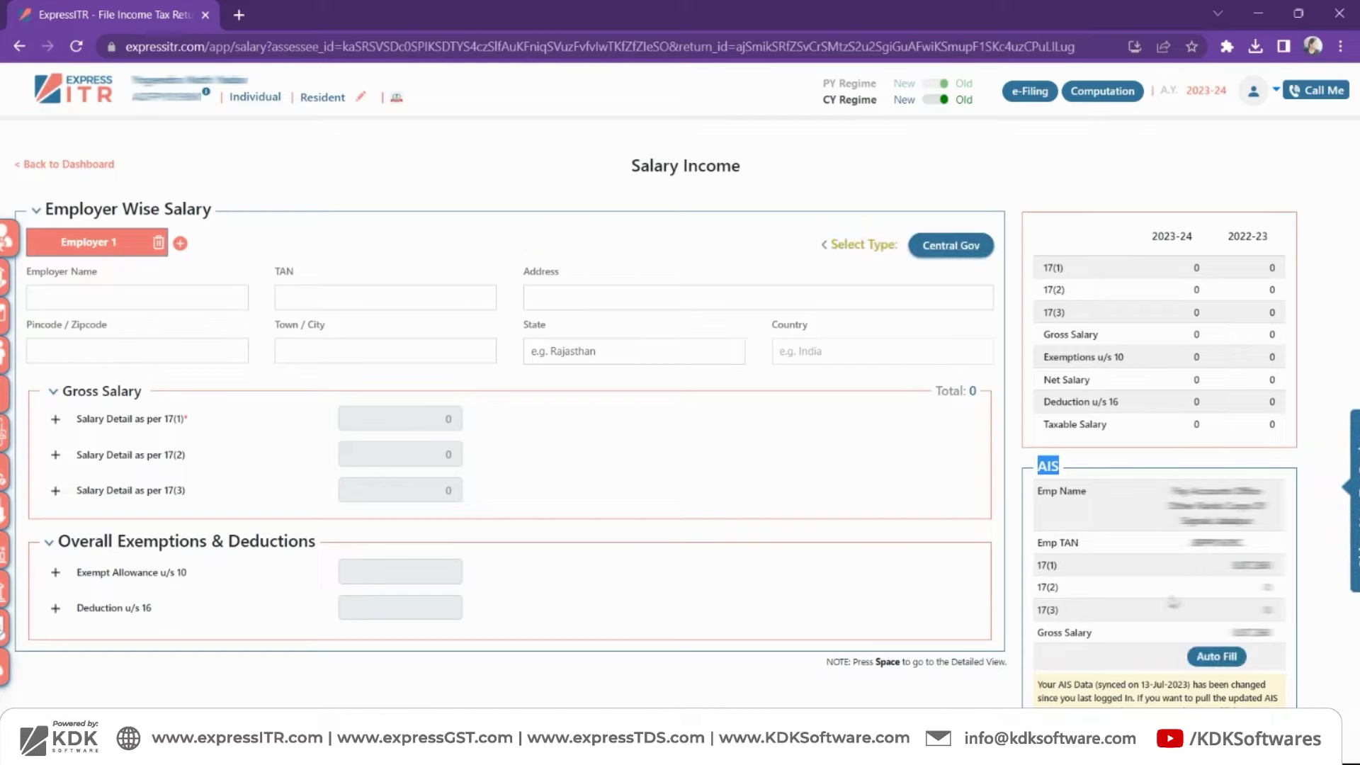
pyautogui.click(1230, 659)
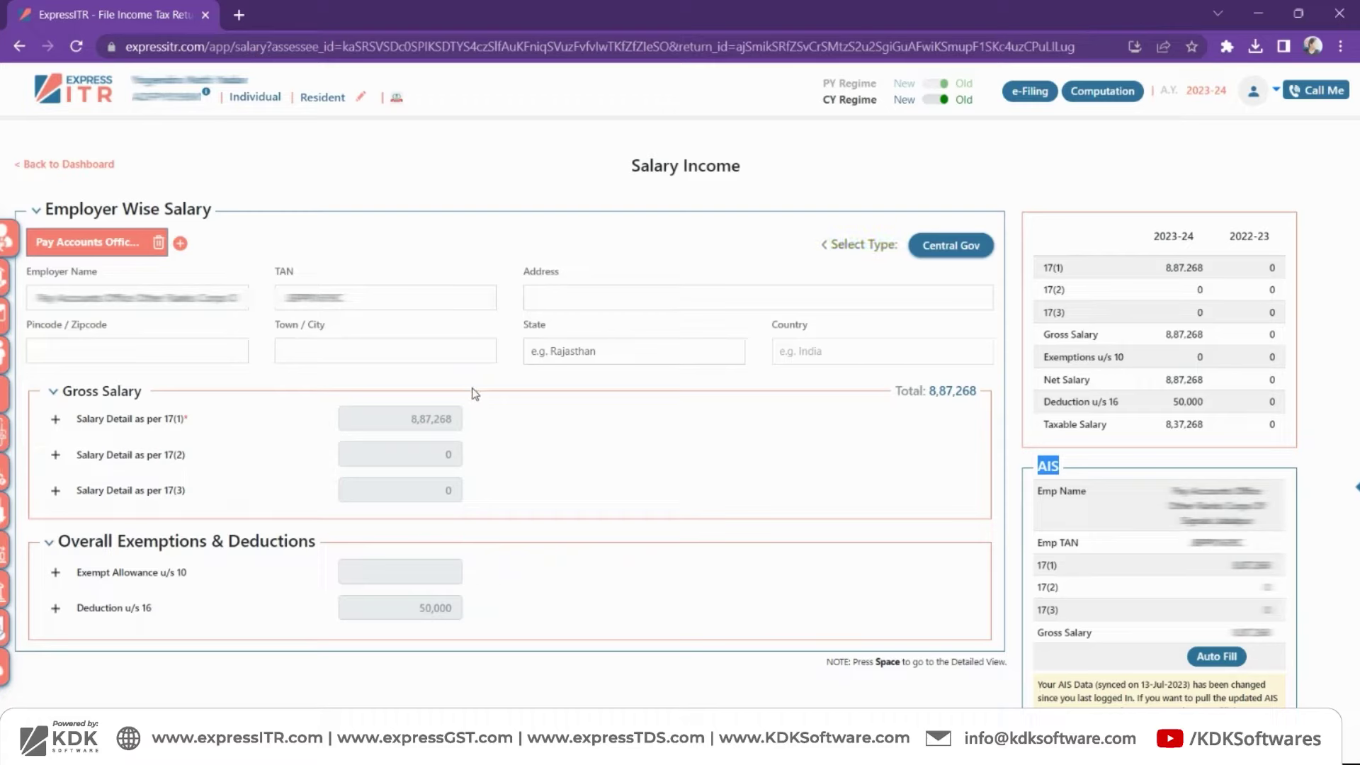
pyautogui.moveTo(3, 257)
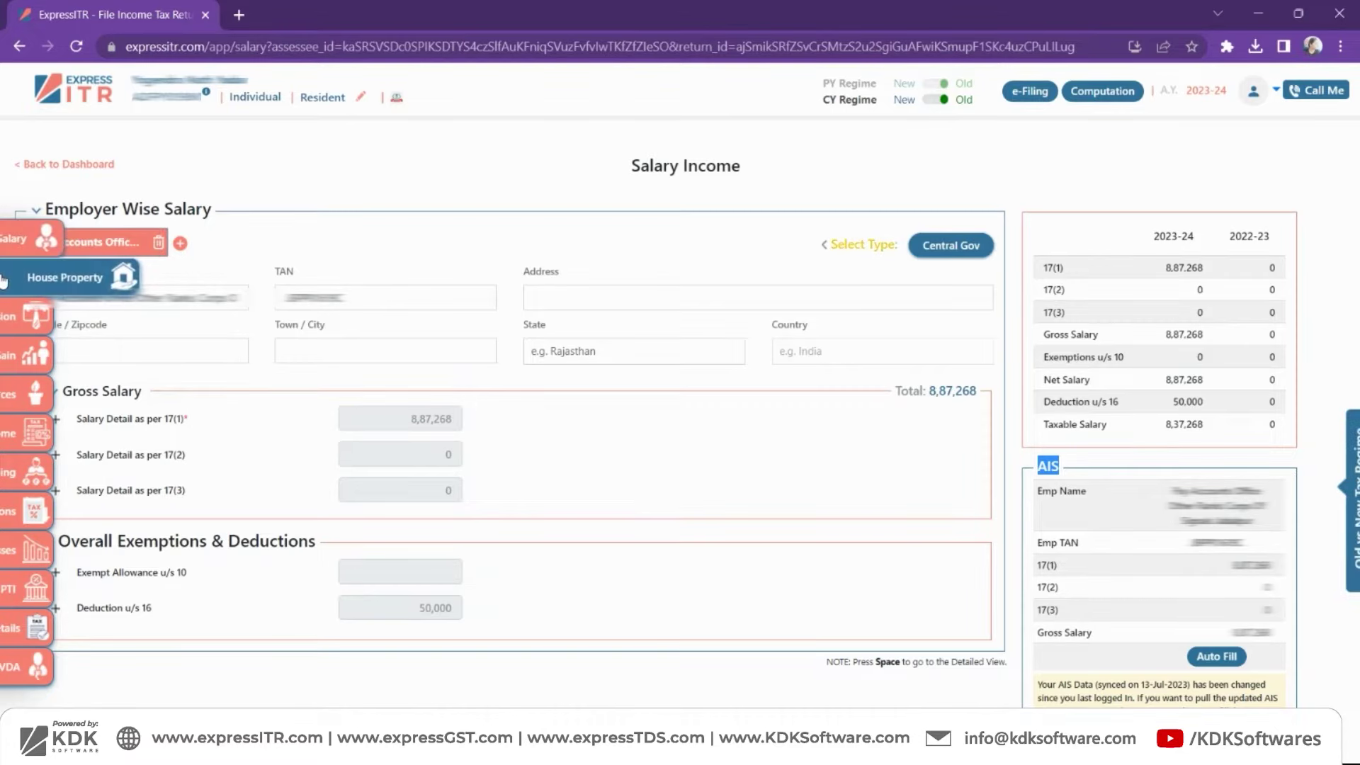
# - Add a self-occupied house property with address 'address123456' and city Jaipur
pyautogui.click(4, 280)
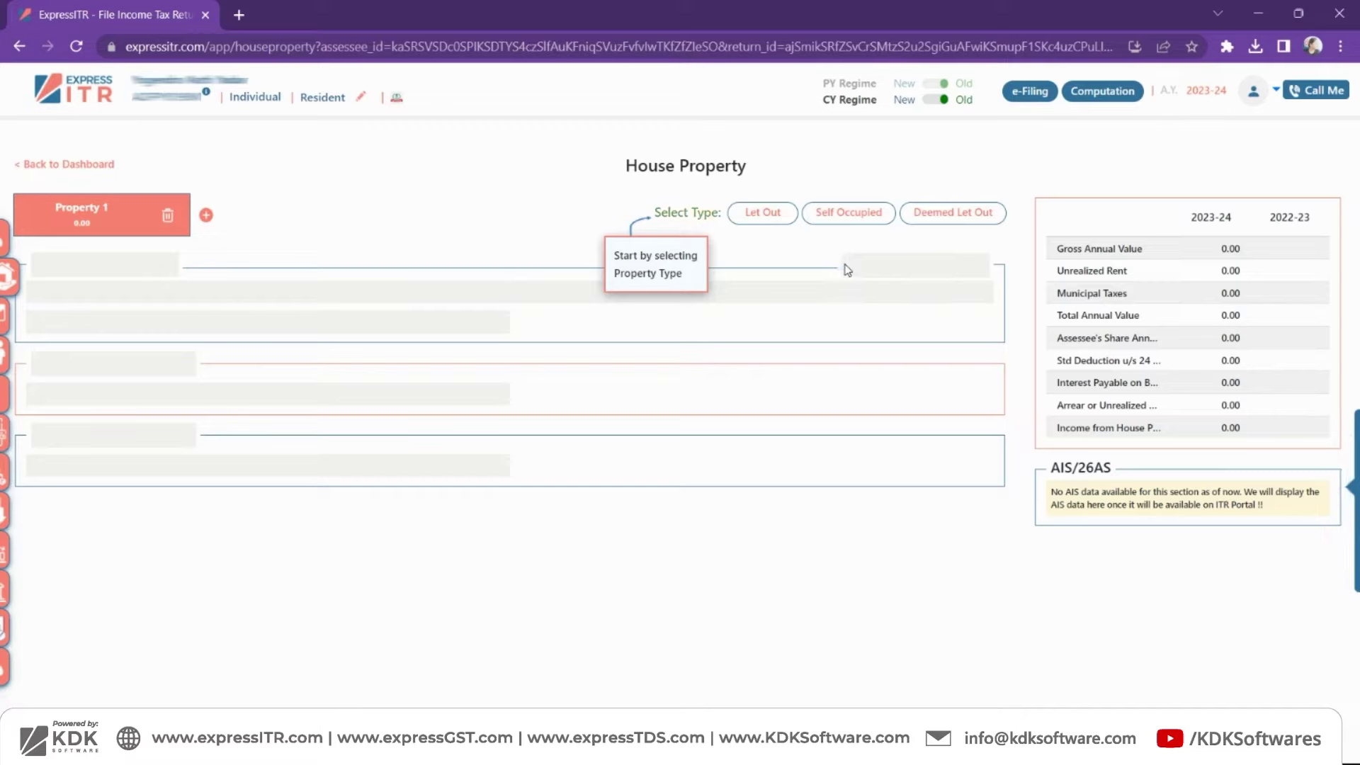
pyautogui.click(846, 214)
pyautogui.click(150, 320)
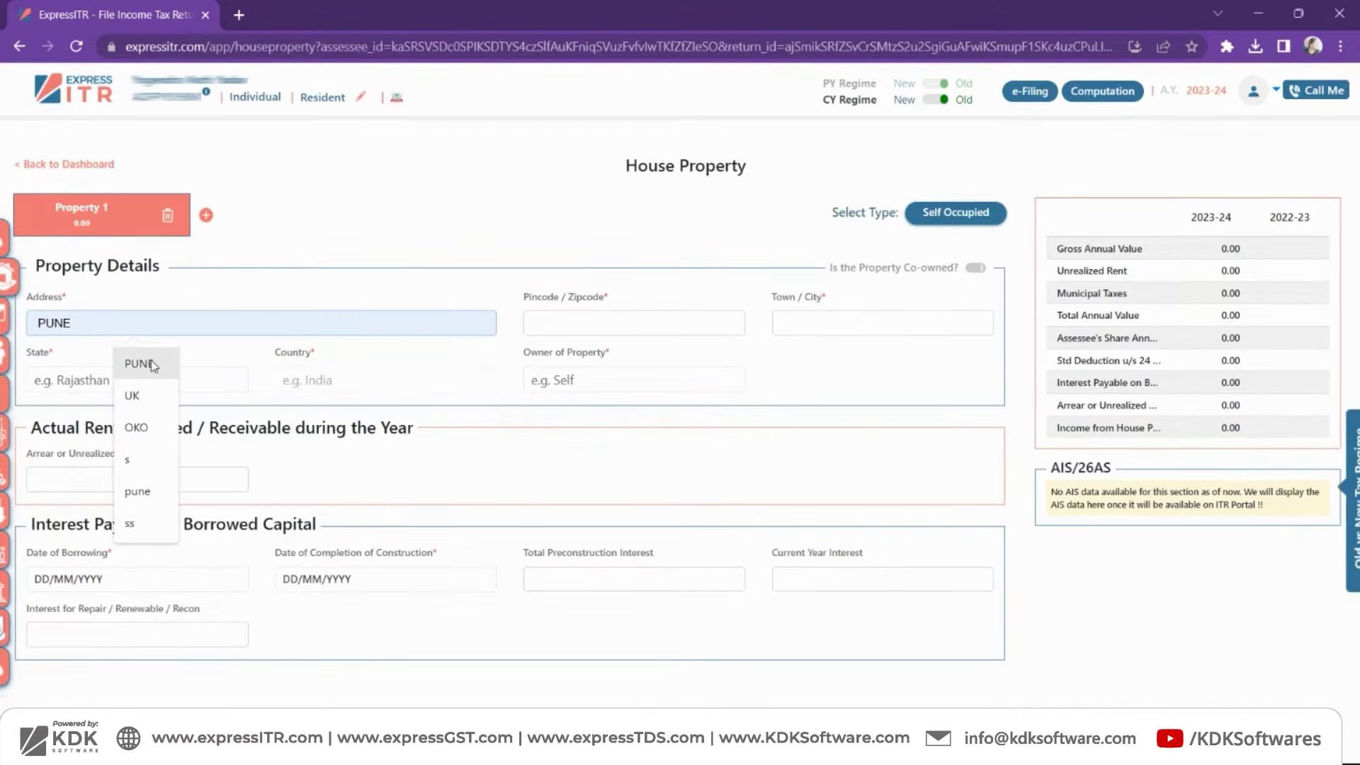
pyautogui.write('add')
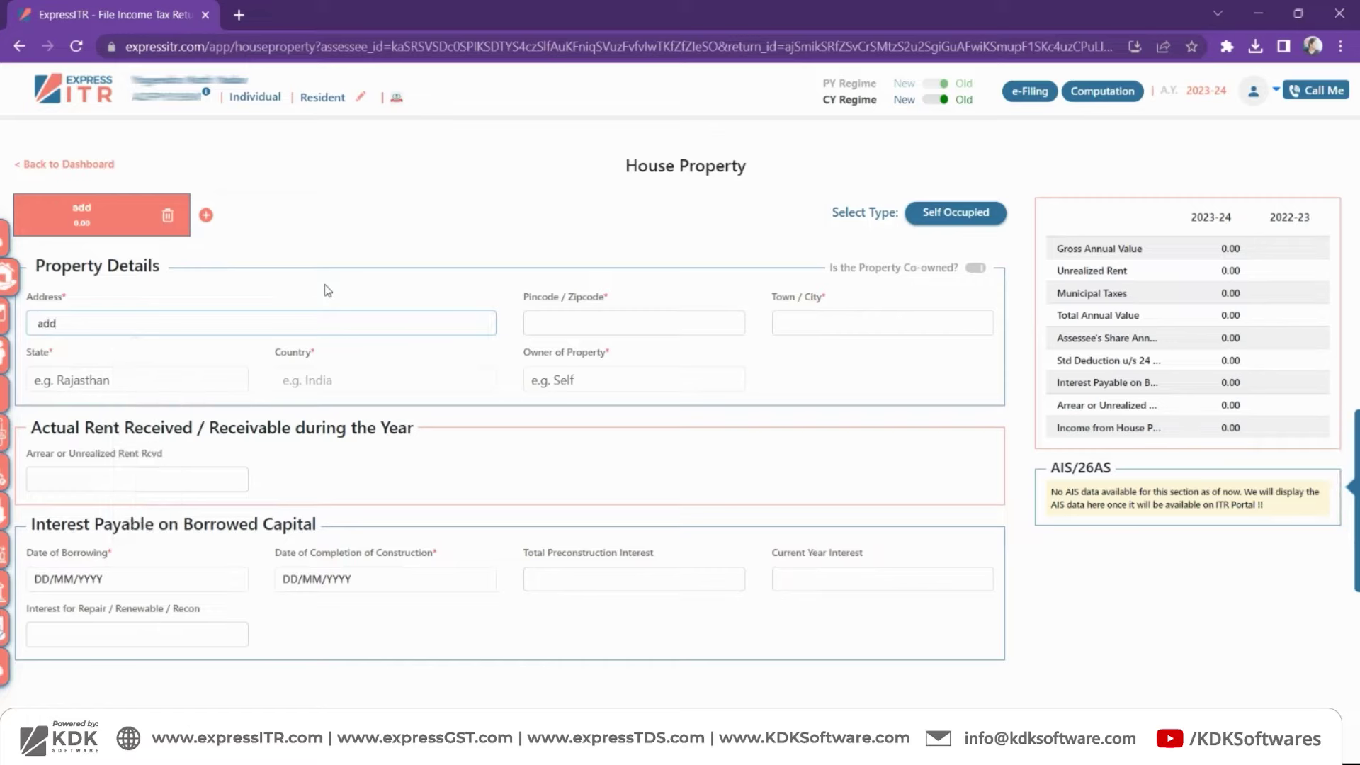
pyautogui.write('ress')
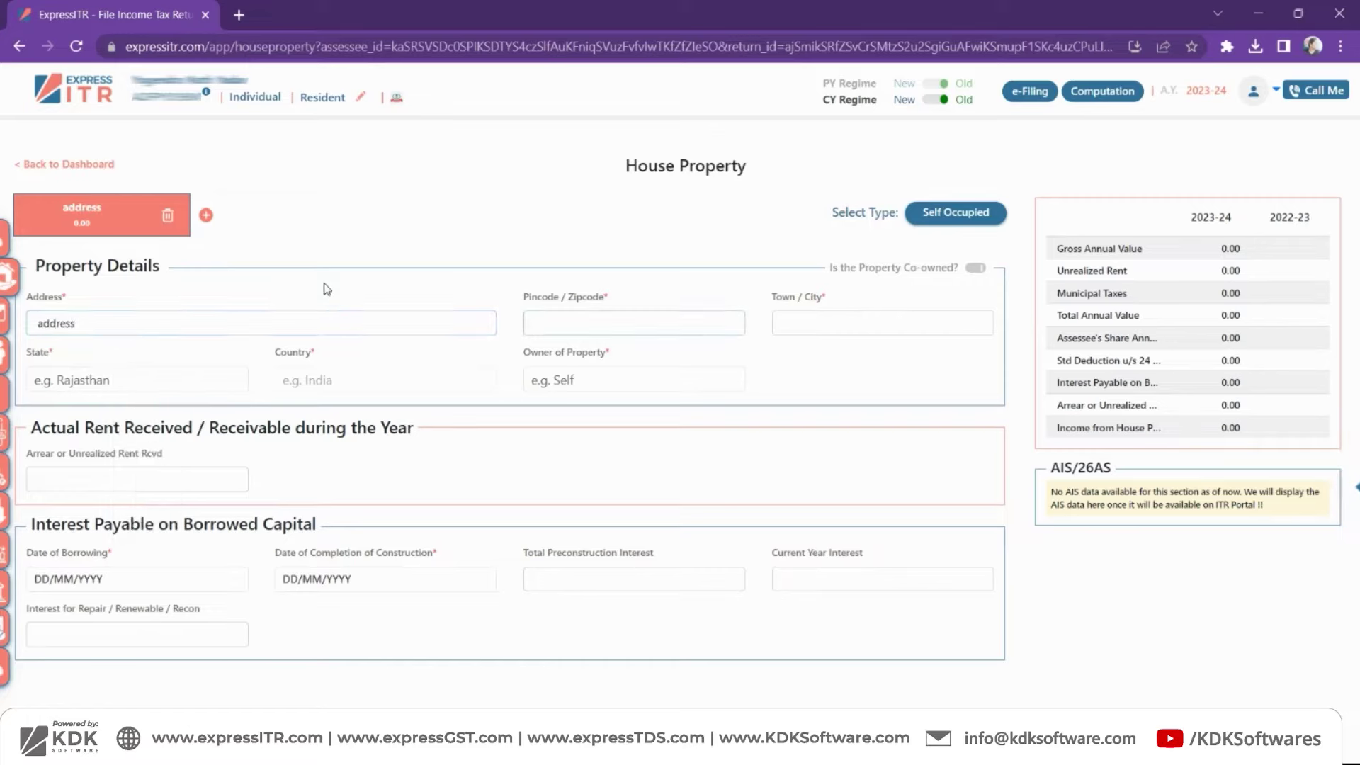
pyautogui.write('123456')
pyautogui.press('Tab')
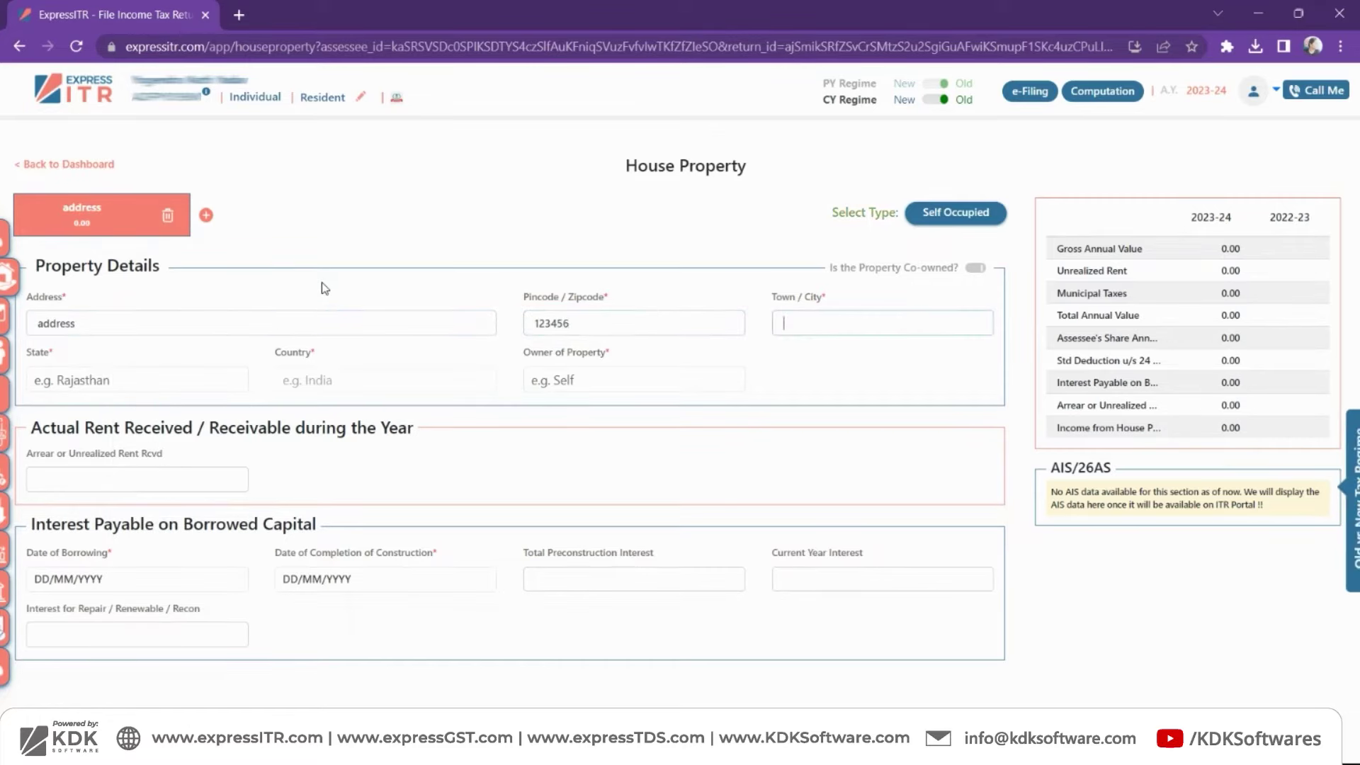
pyautogui.write('Jaipur')
pyautogui.press('Tab')
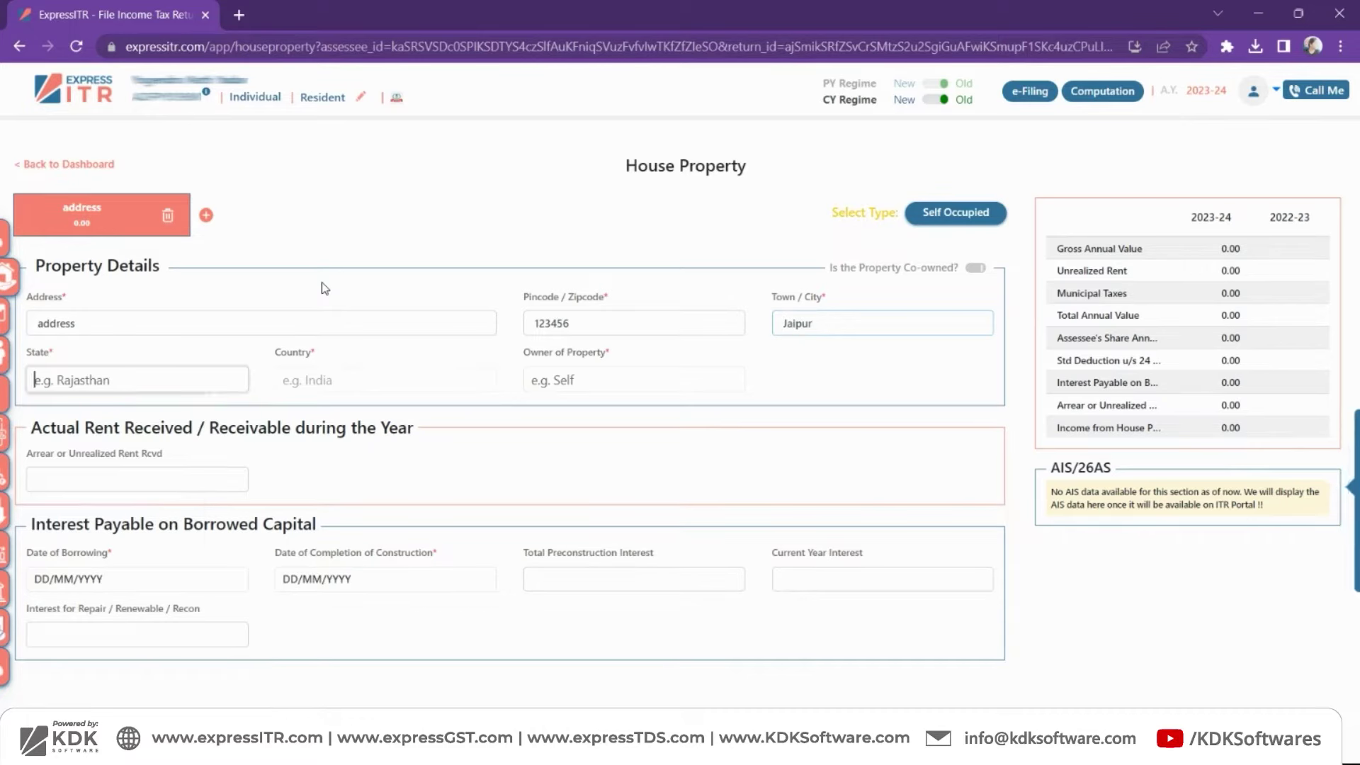
pyautogui.press('Tab')
pyautogui.press('Tab')
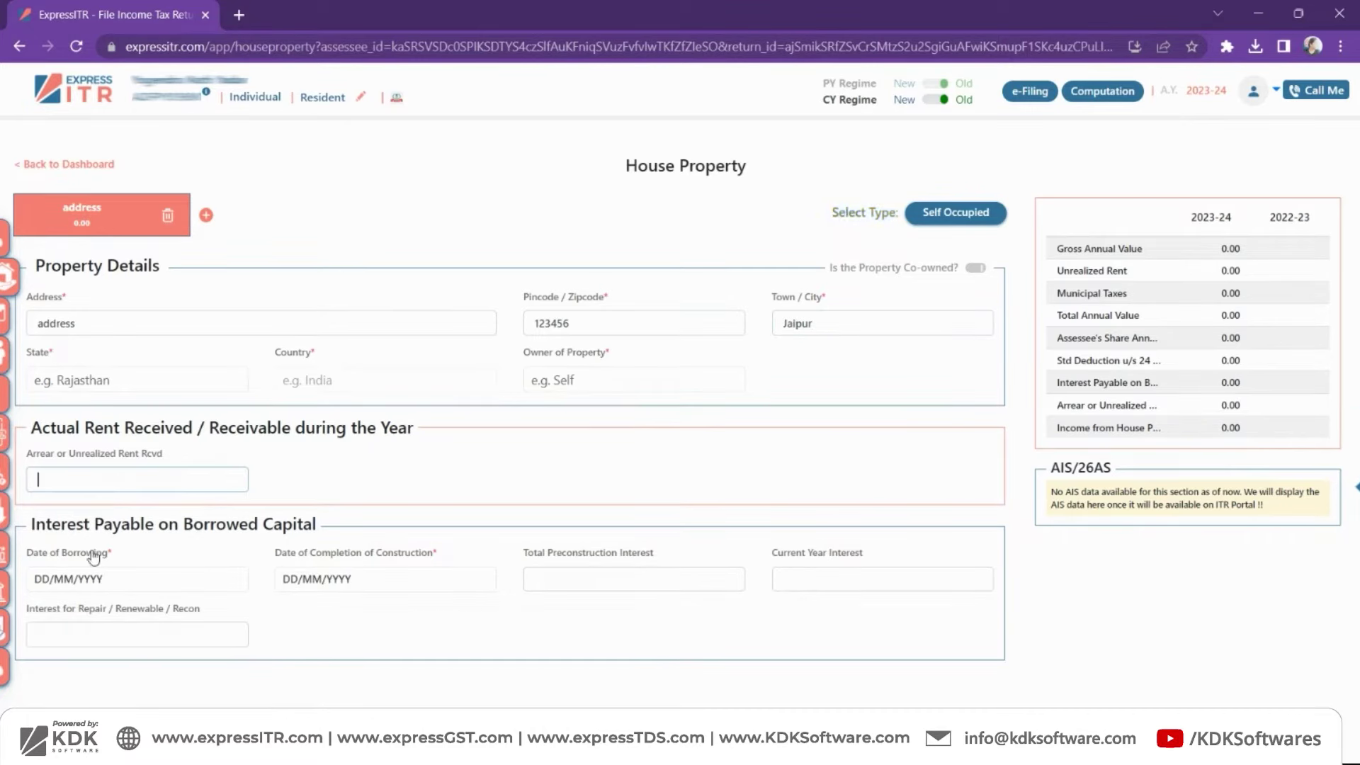
# - Enter borrowing date 01/04/2015, completion 28/02/2023, preconstruction interest 0 and current-year interest 2,00,000
pyautogui.click(50, 576)
pyautogui.write('01/0')
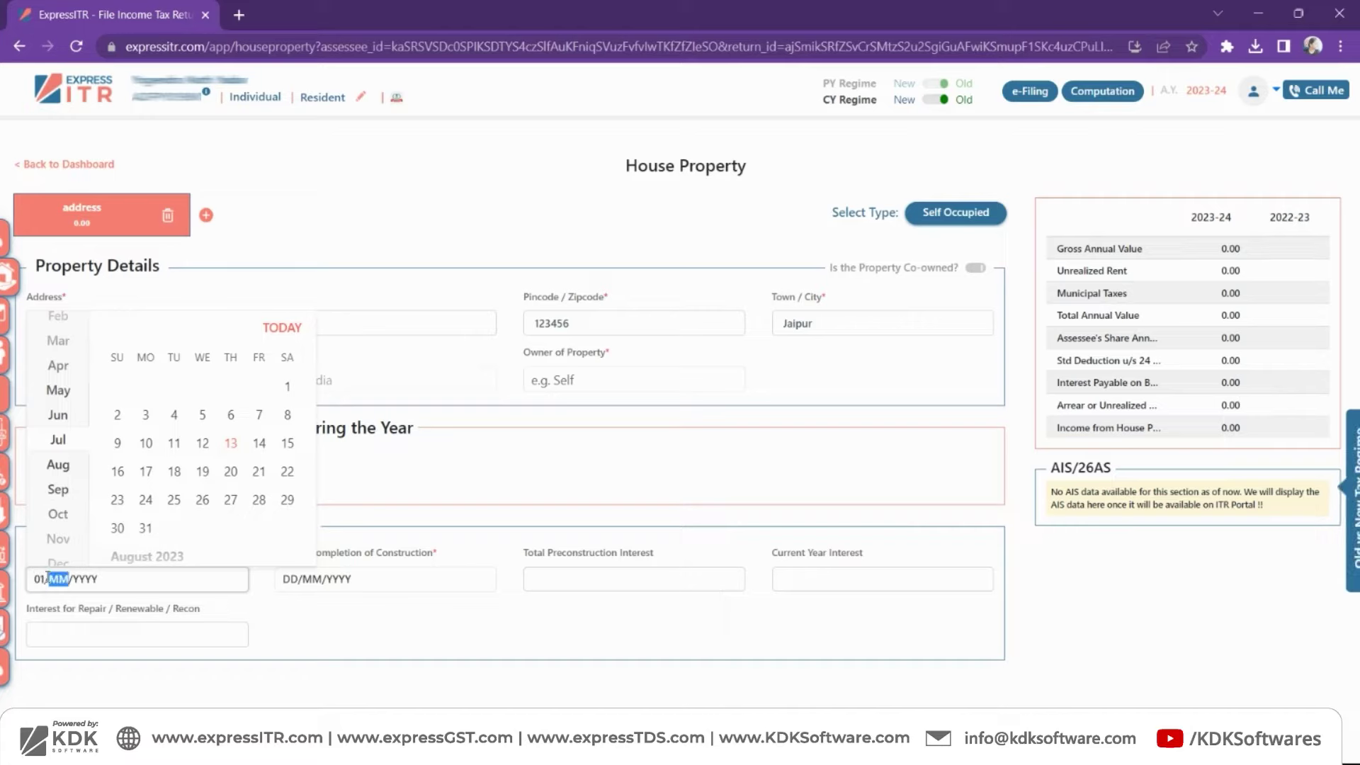
pyautogui.write('4/2015')
pyautogui.press('Tab')
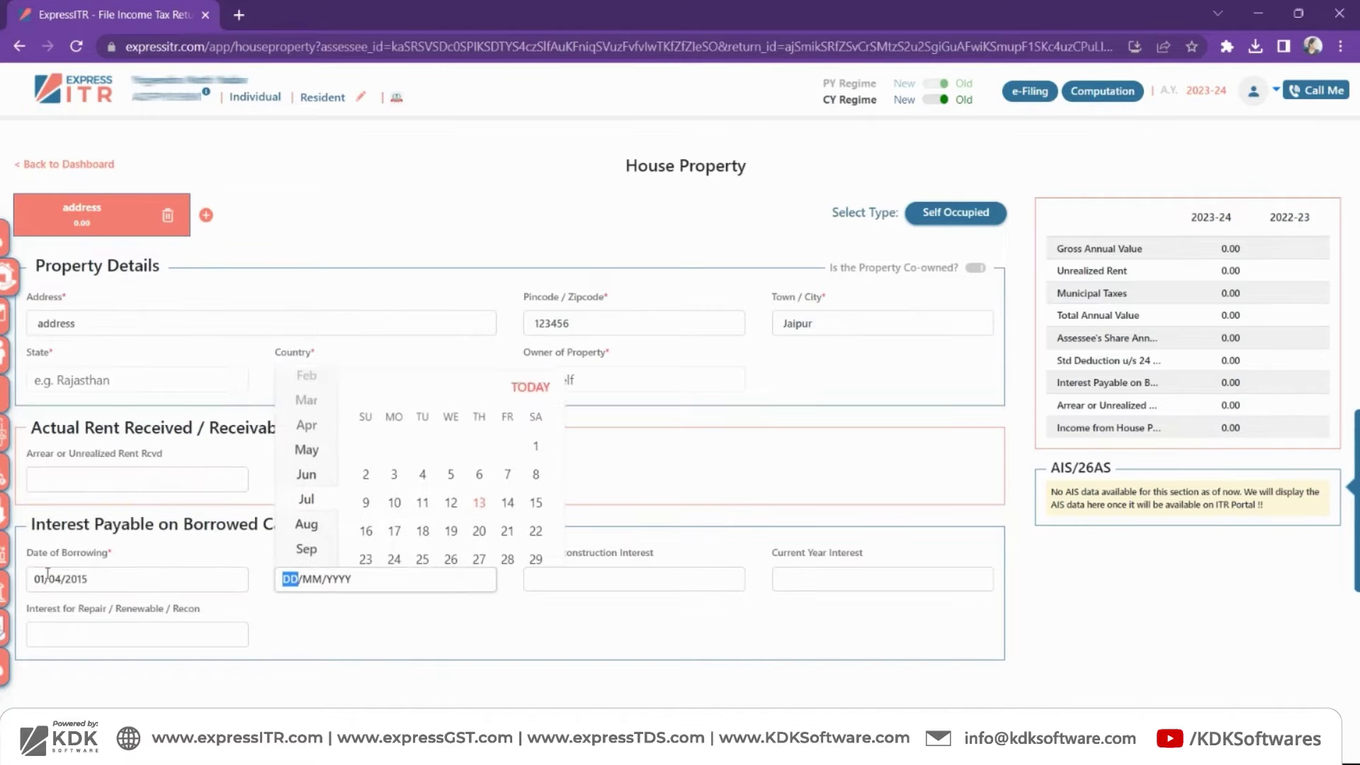
pyautogui.write('2902')
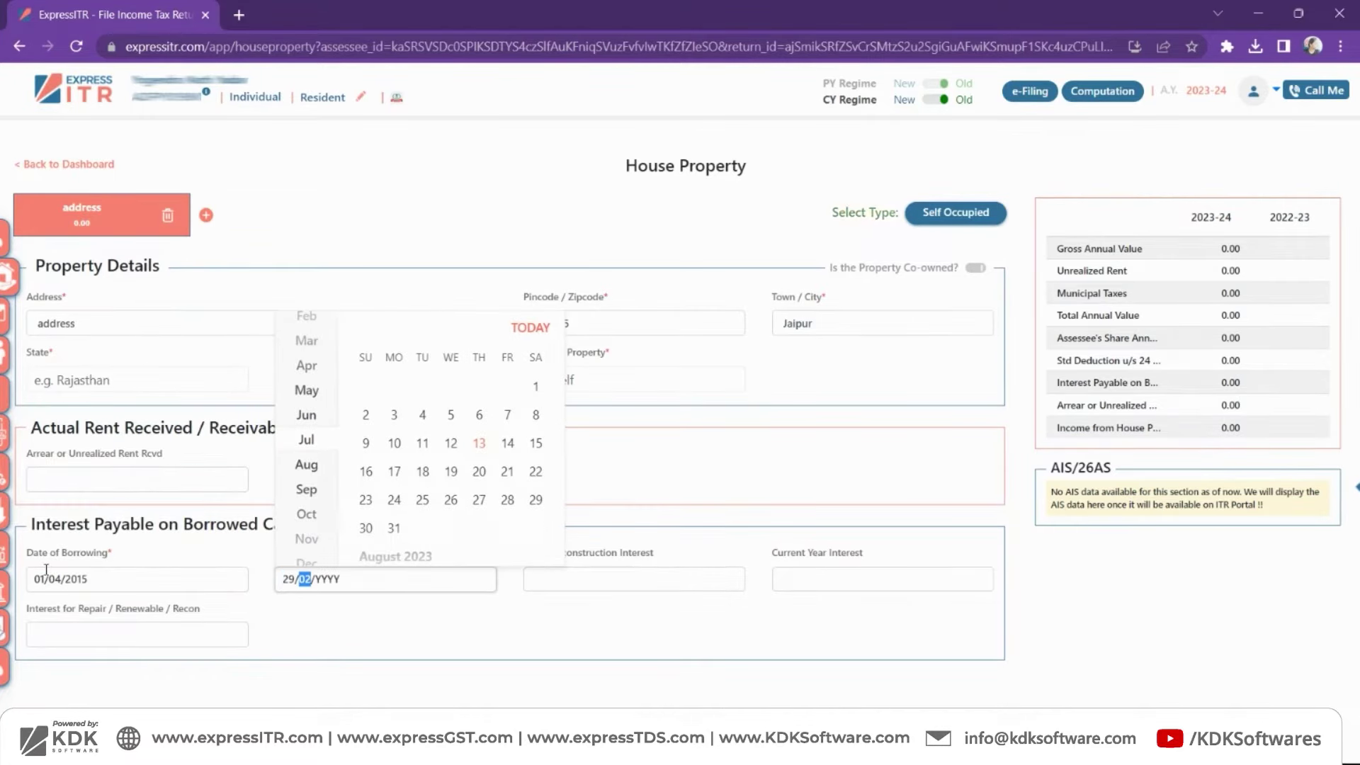
pyautogui.write('2023')
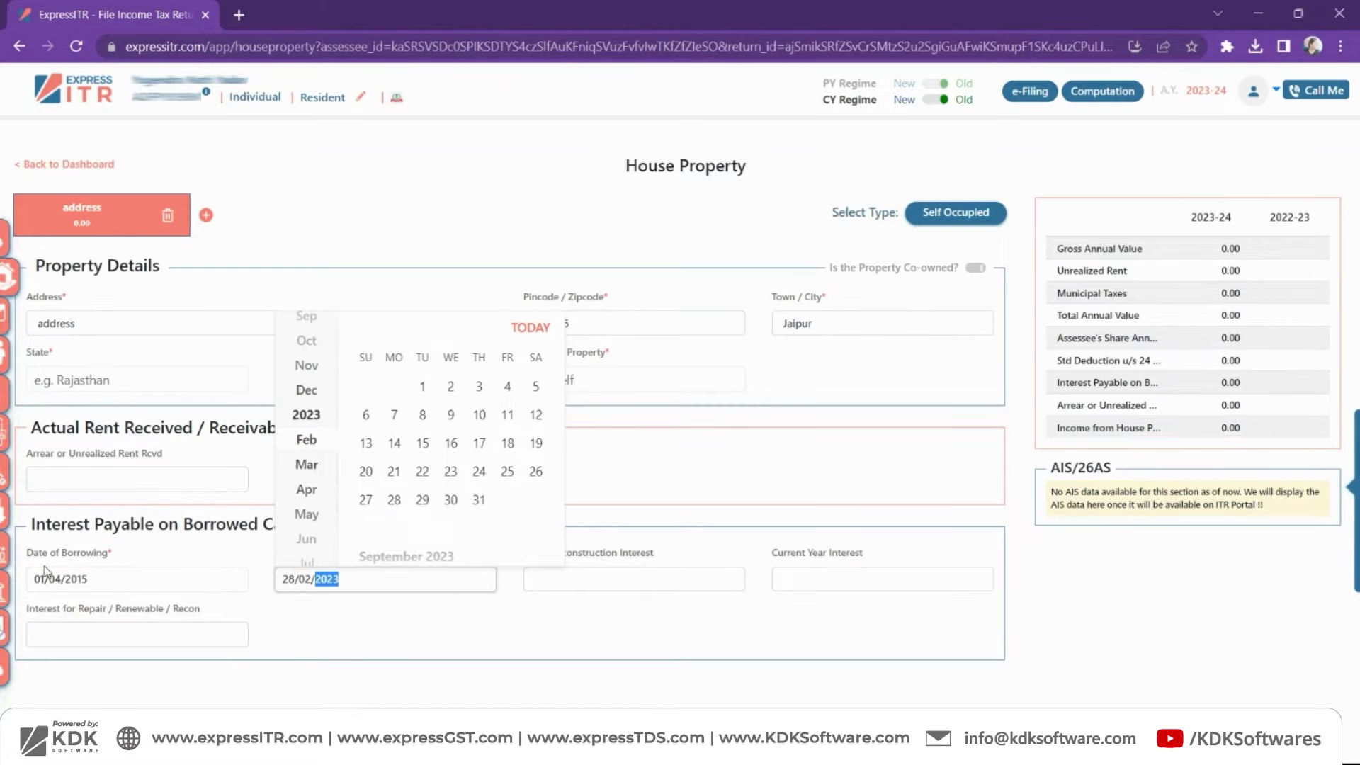
pyautogui.press('Tab')
pyautogui.write('0')
pyautogui.press('Tab')
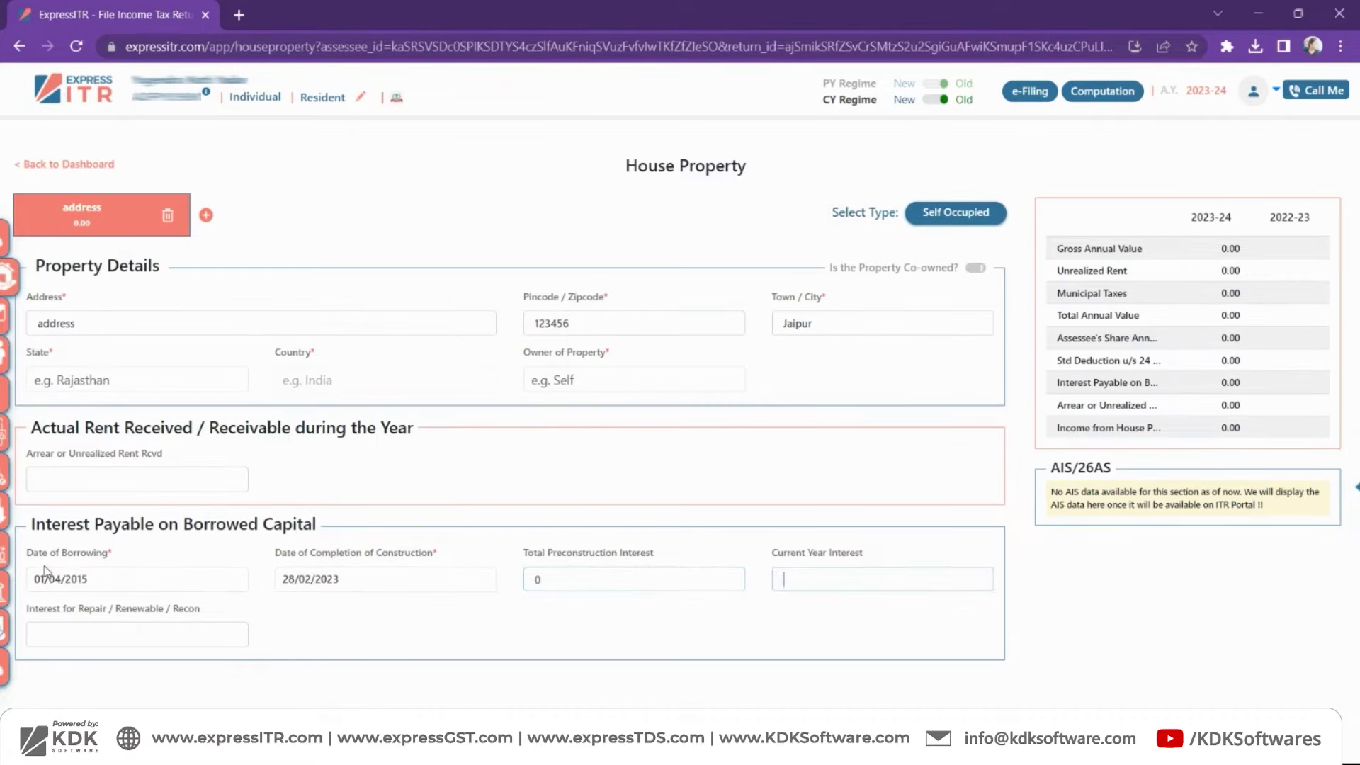
pyautogui.write('2,00,000')
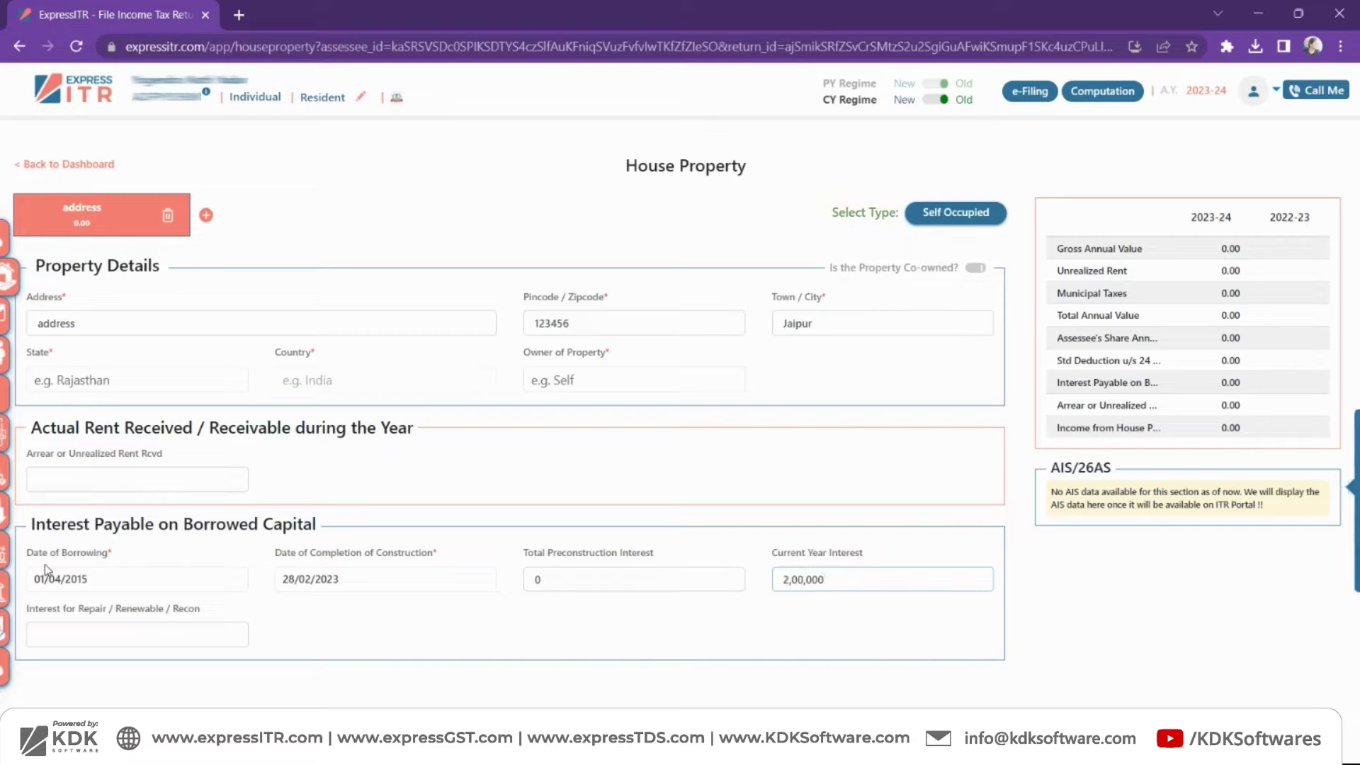
pyautogui.press('Tab')
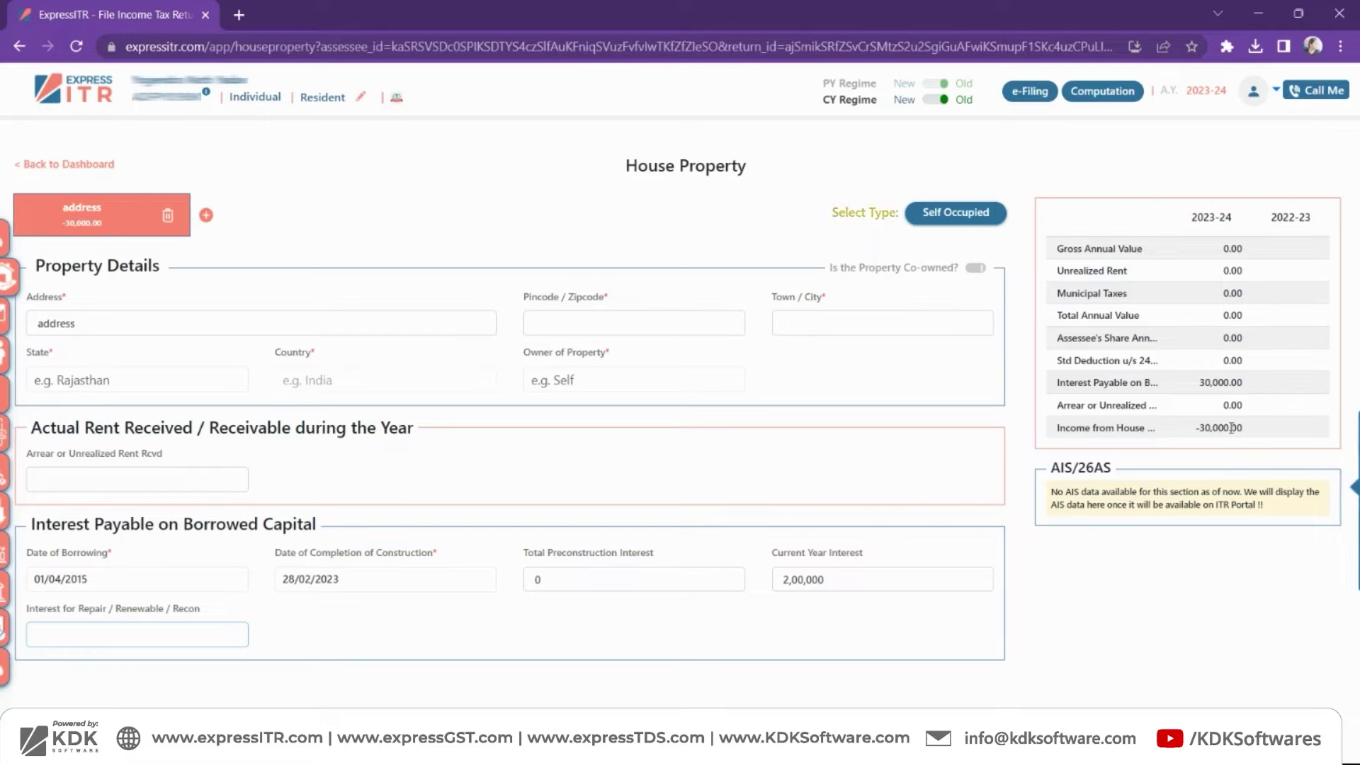
# - Change the borrowing date to 01/04/2019, making house property income -2,00,000
pyautogui.click(104, 578)
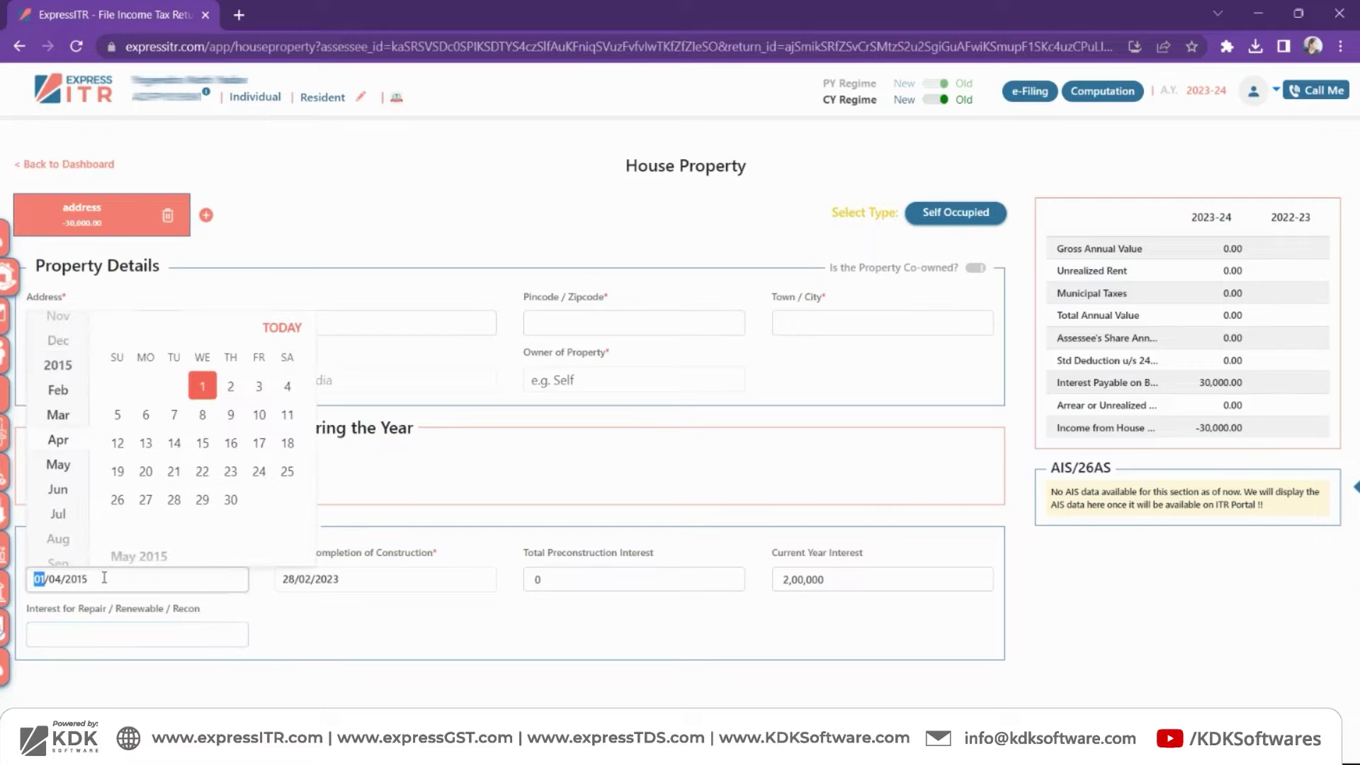
pyautogui.write('01042019')
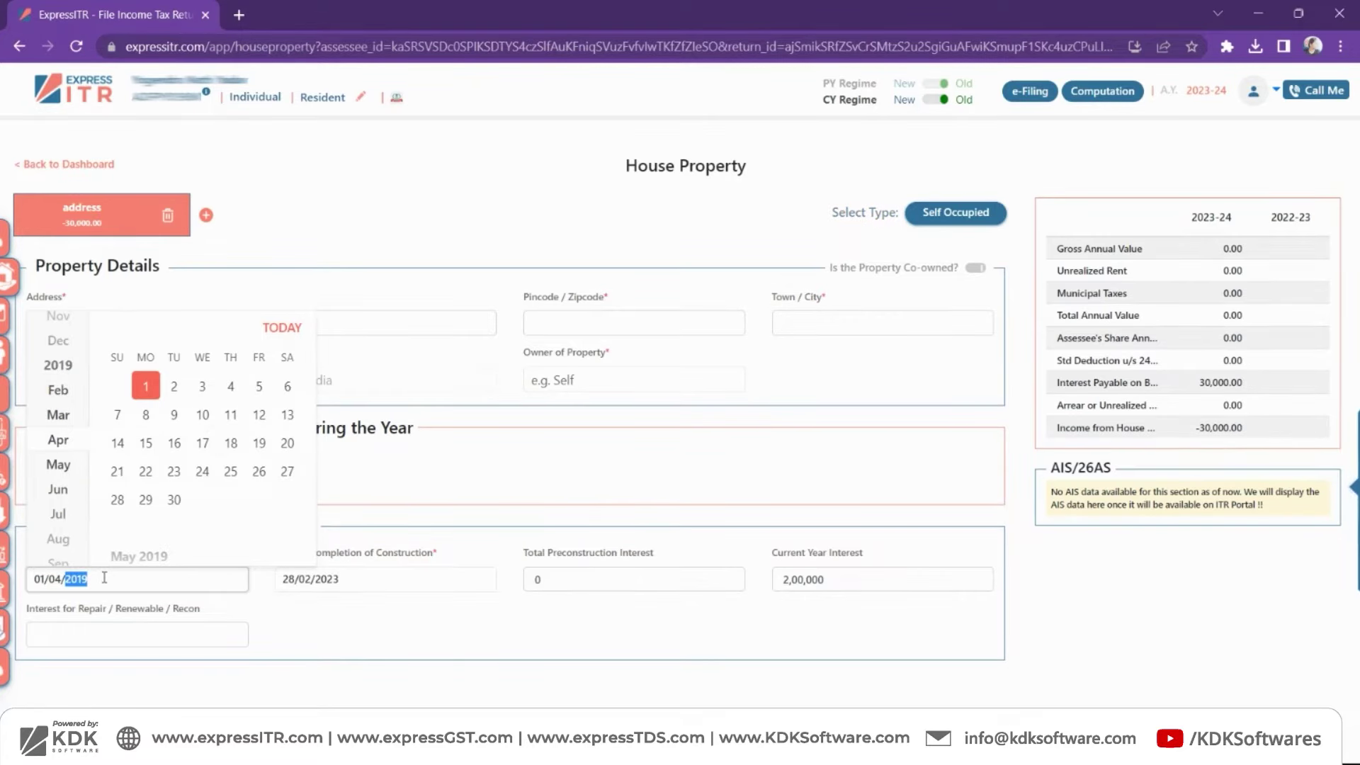
pyautogui.press('Tab')
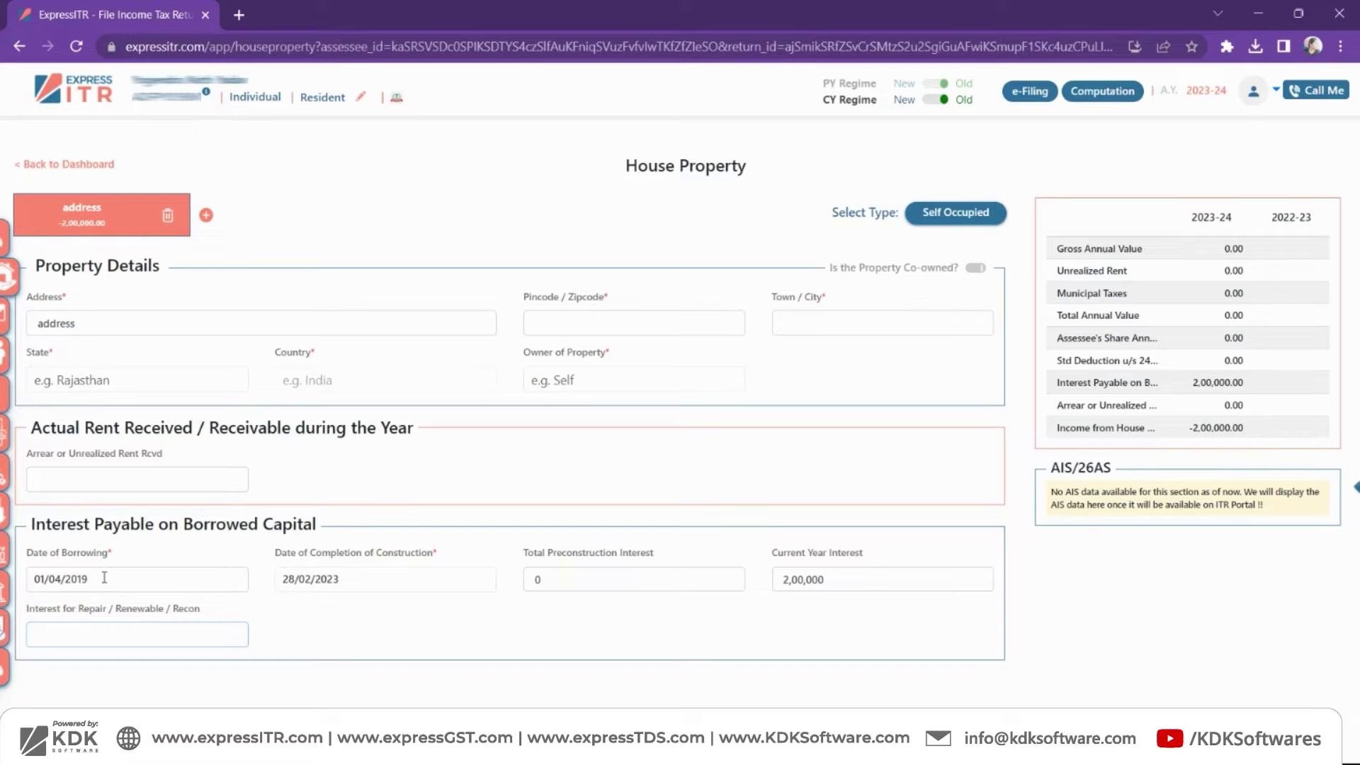
pyautogui.doubleClick(1212, 384)
pyautogui.moveTo(1181, 431); pyautogui.dragTo(1248, 434)
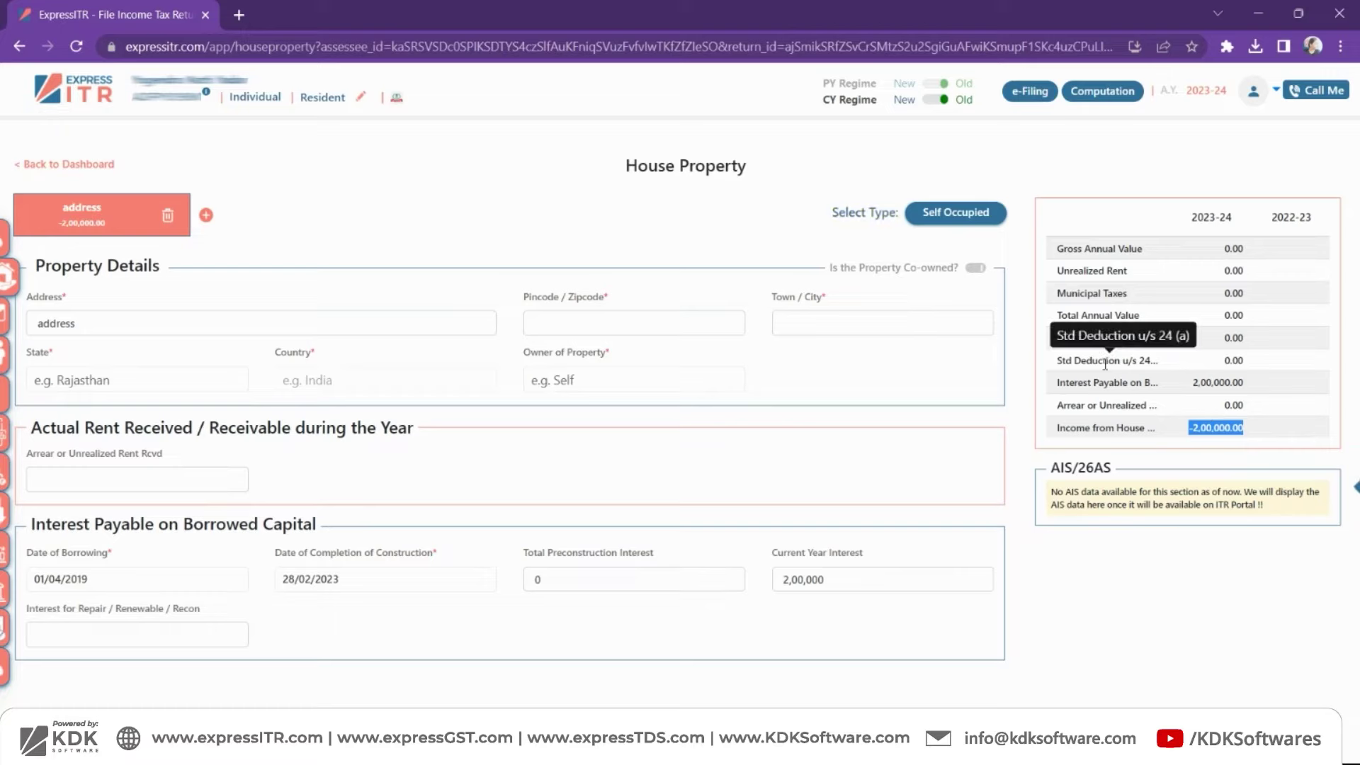
# - Toggle the current-year tax regime to New and back to Old
pyautogui.moveTo(9, 284)
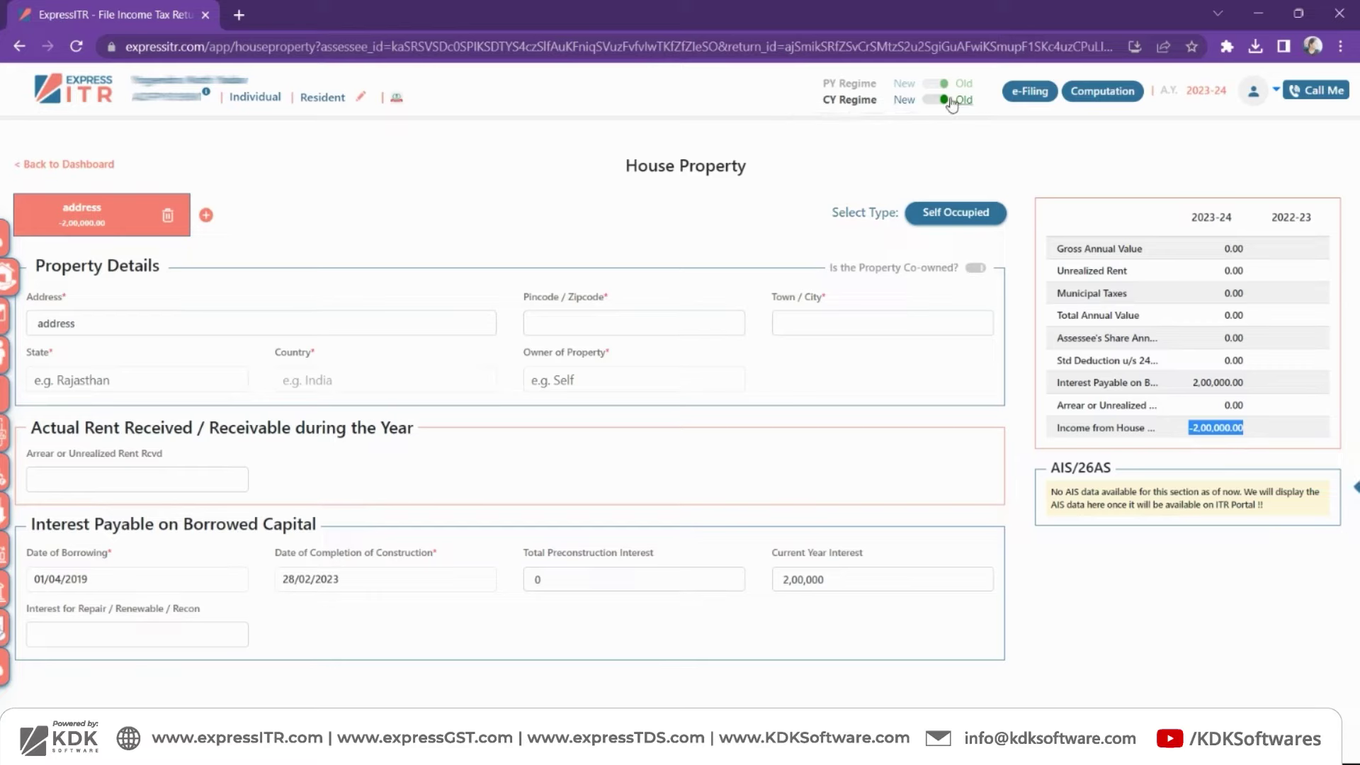
pyautogui.click(929, 103)
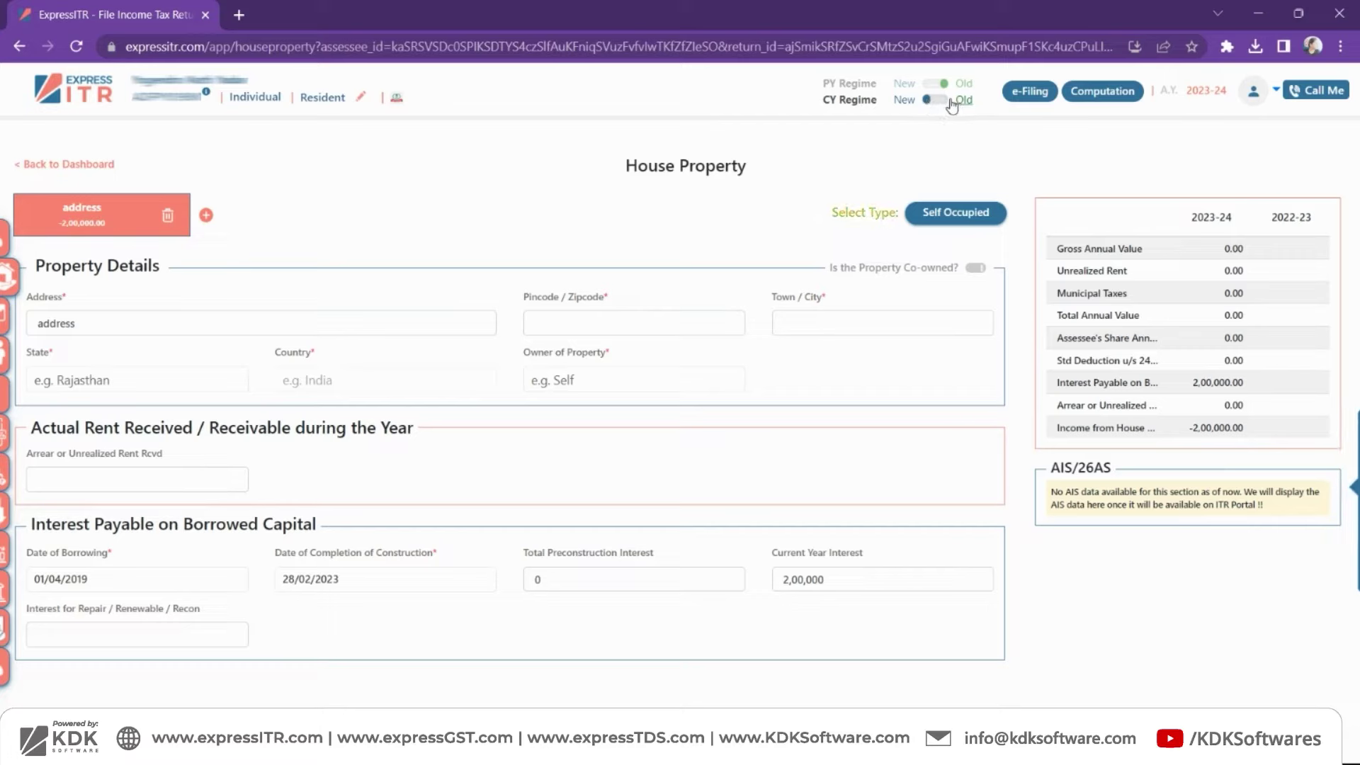
pyautogui.click(945, 101)
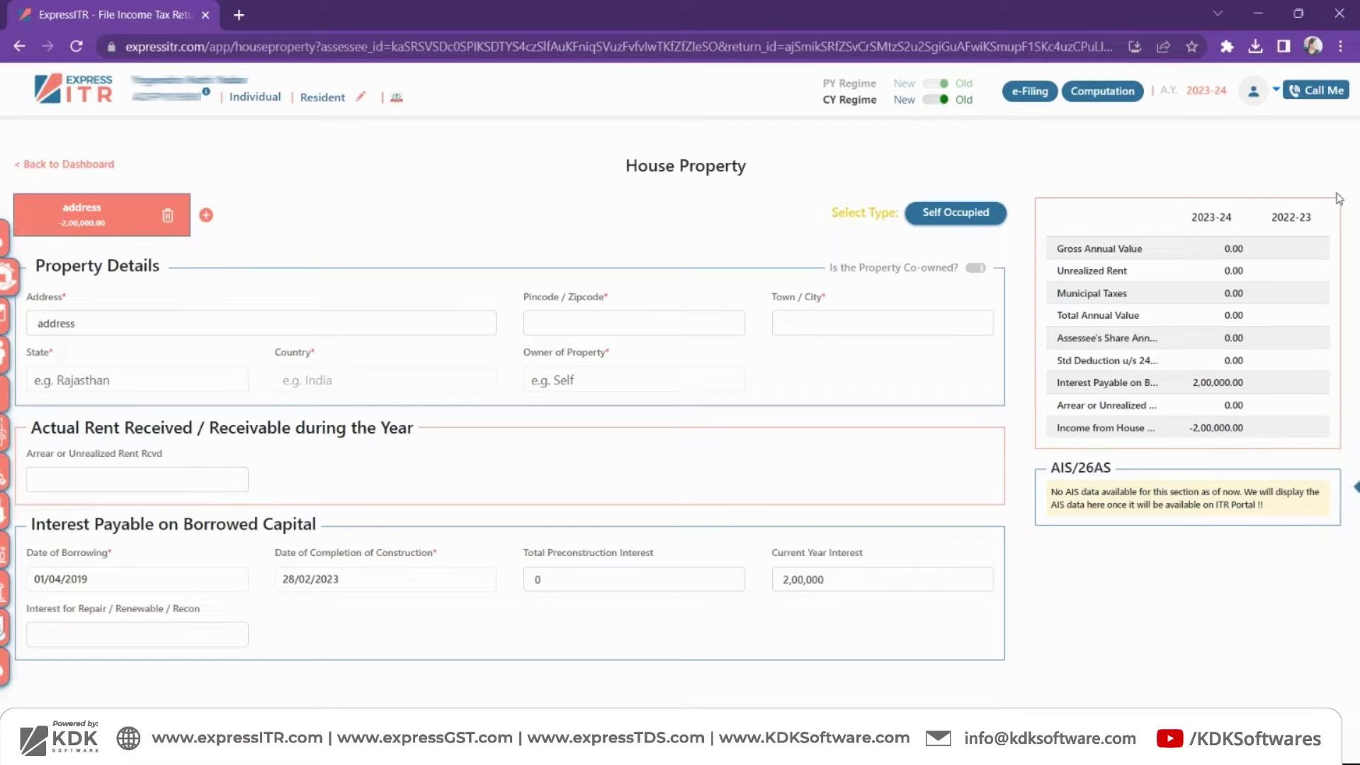
pyautogui.moveTo(1352, 475)
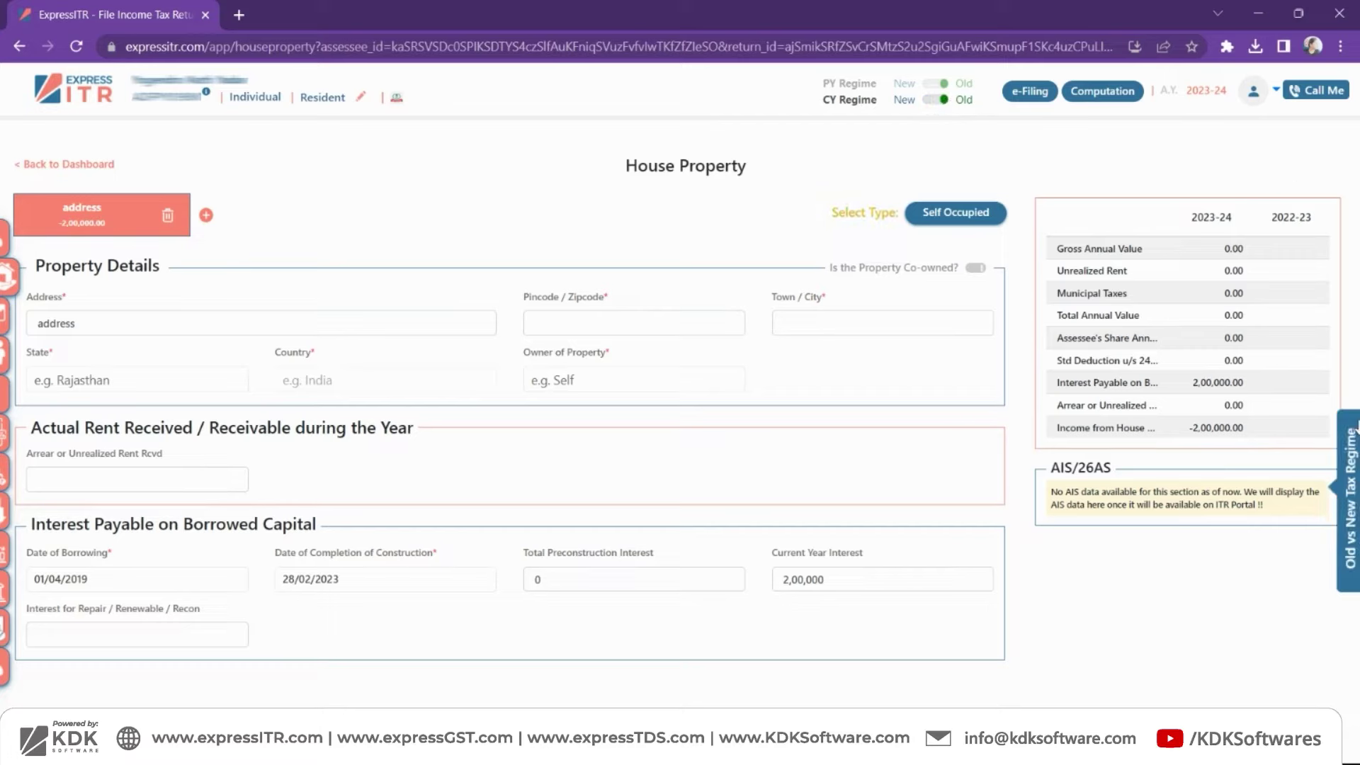
pyautogui.click(1349, 528)
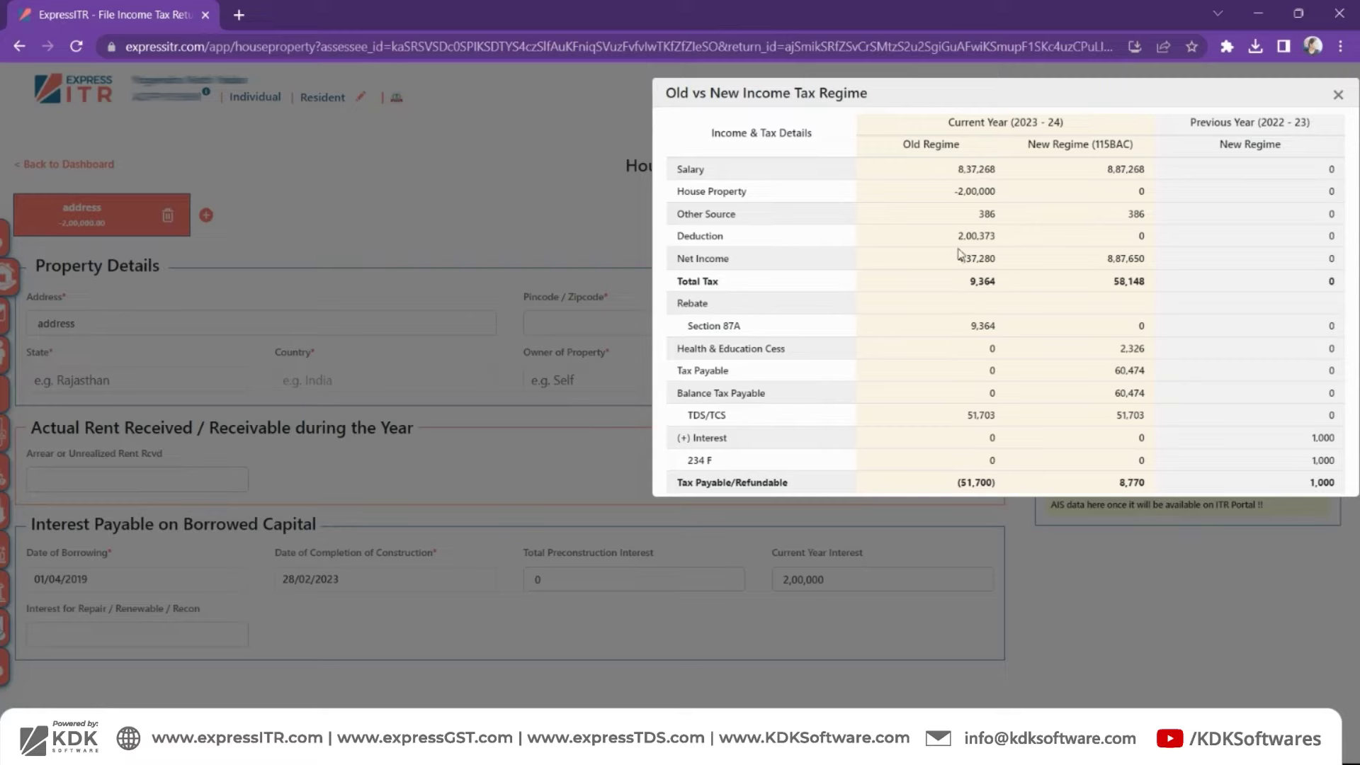
pyautogui.moveTo(955, 193); pyautogui.dragTo(1001, 203)
pyautogui.click(1339, 94)
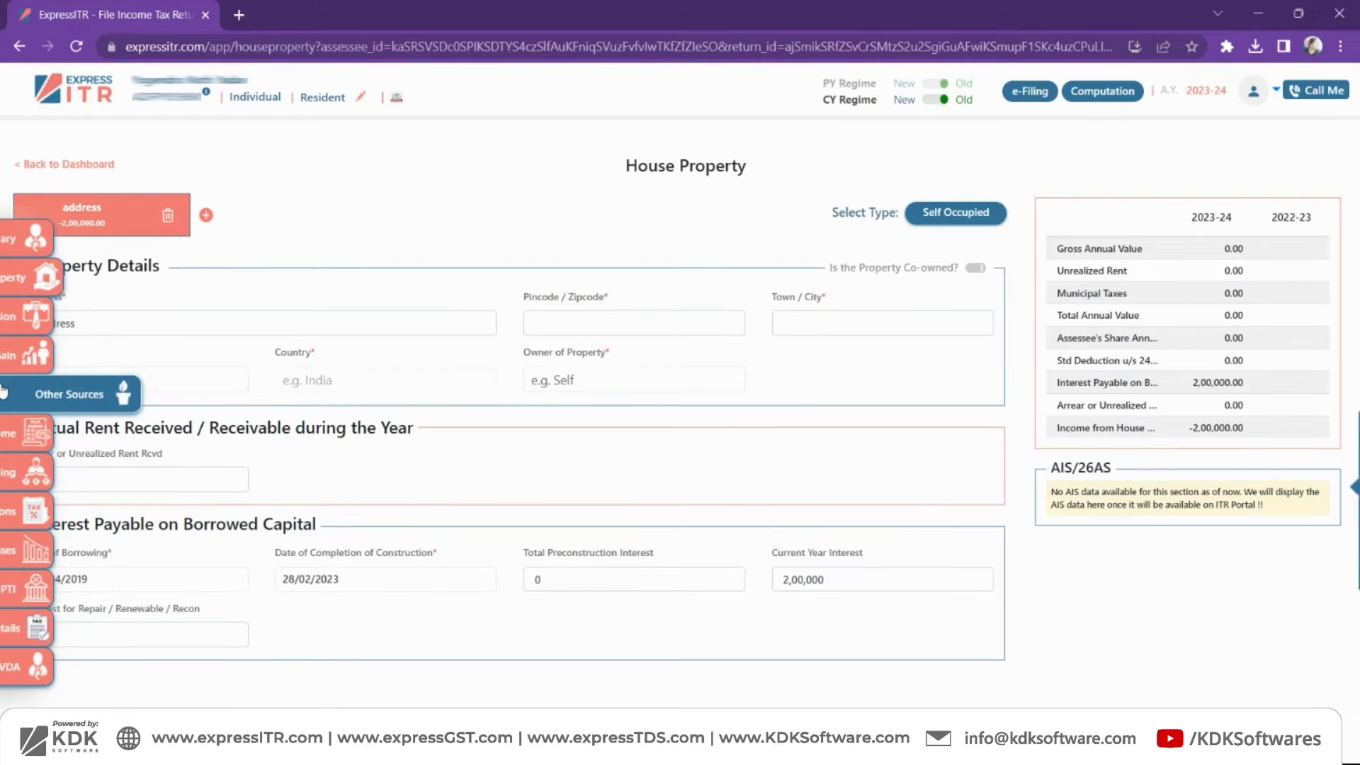
# - Auto-fill Other Source Income from AIS: savings bank interest 373 and FDR interest 13
pyautogui.click(69, 394)
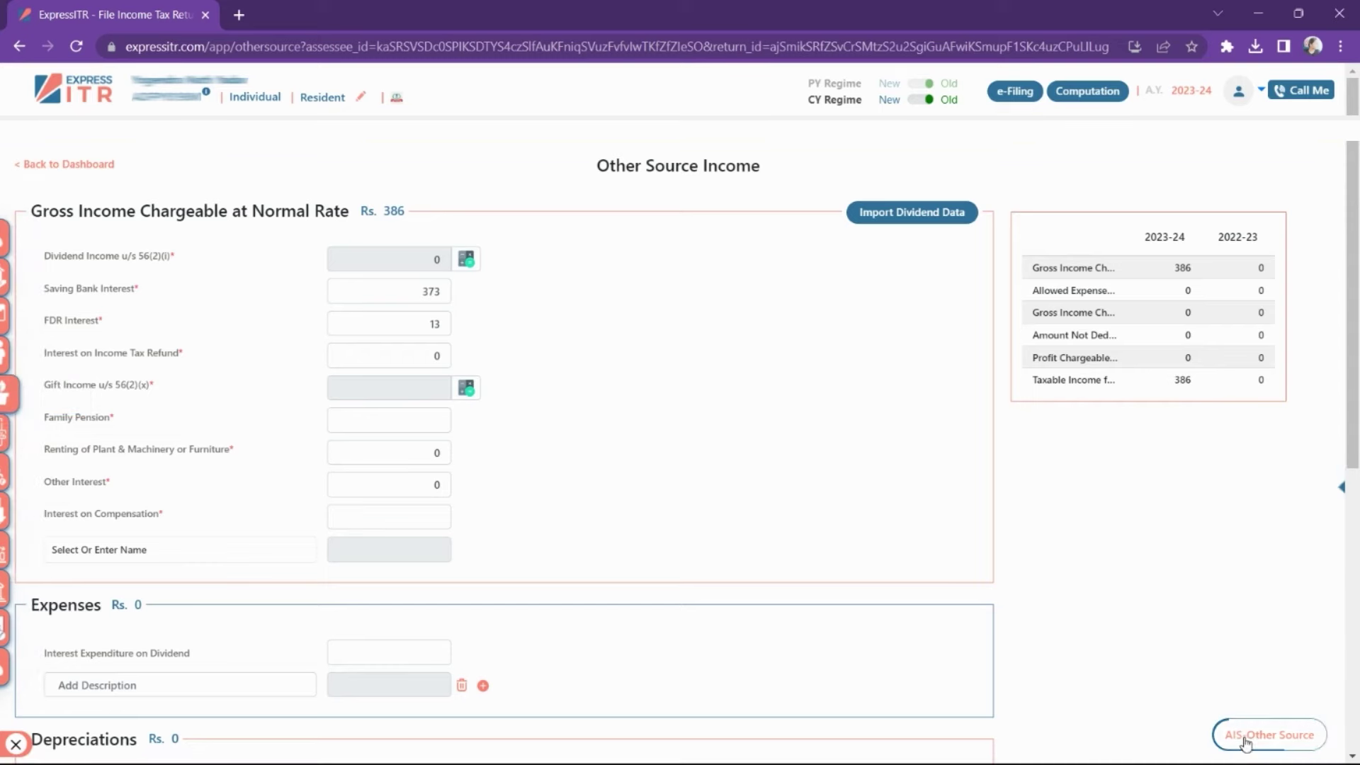
pyautogui.click(1247, 740)
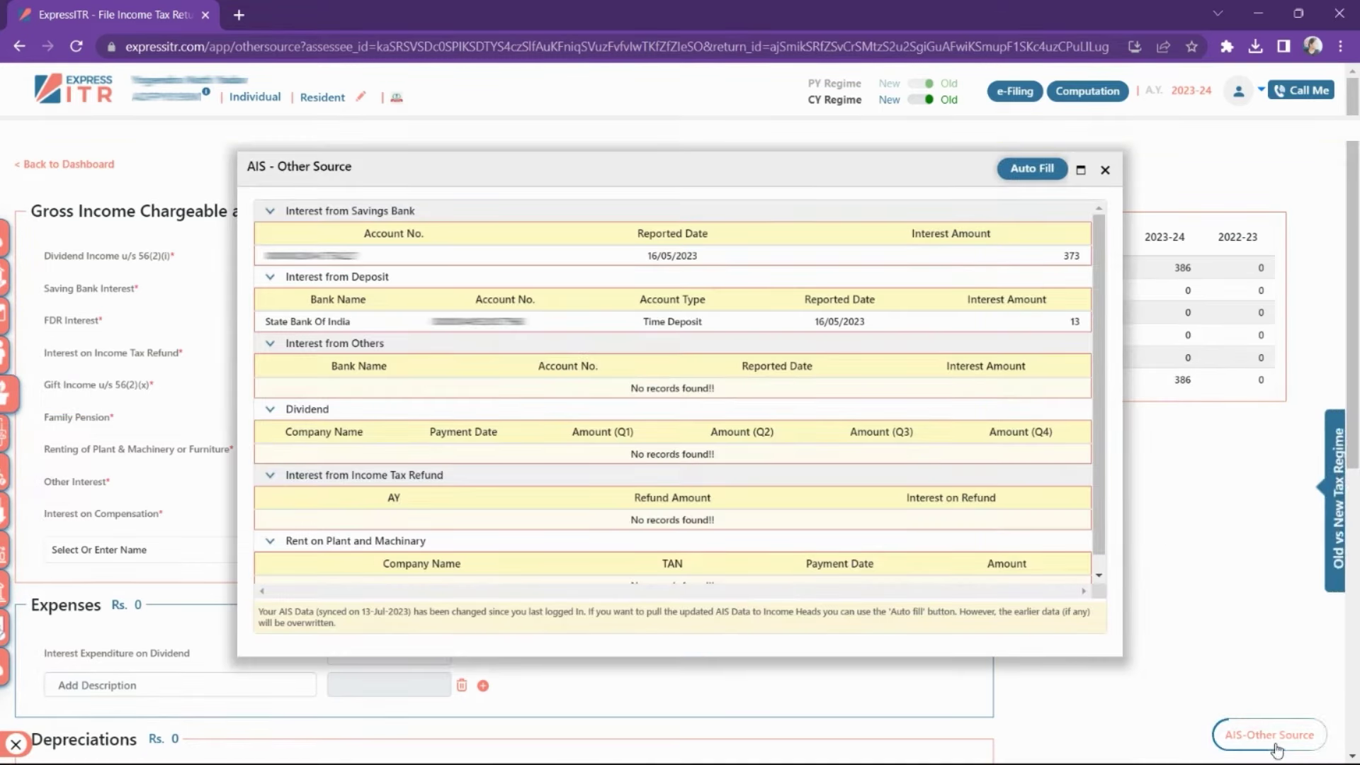
pyautogui.click(1037, 171)
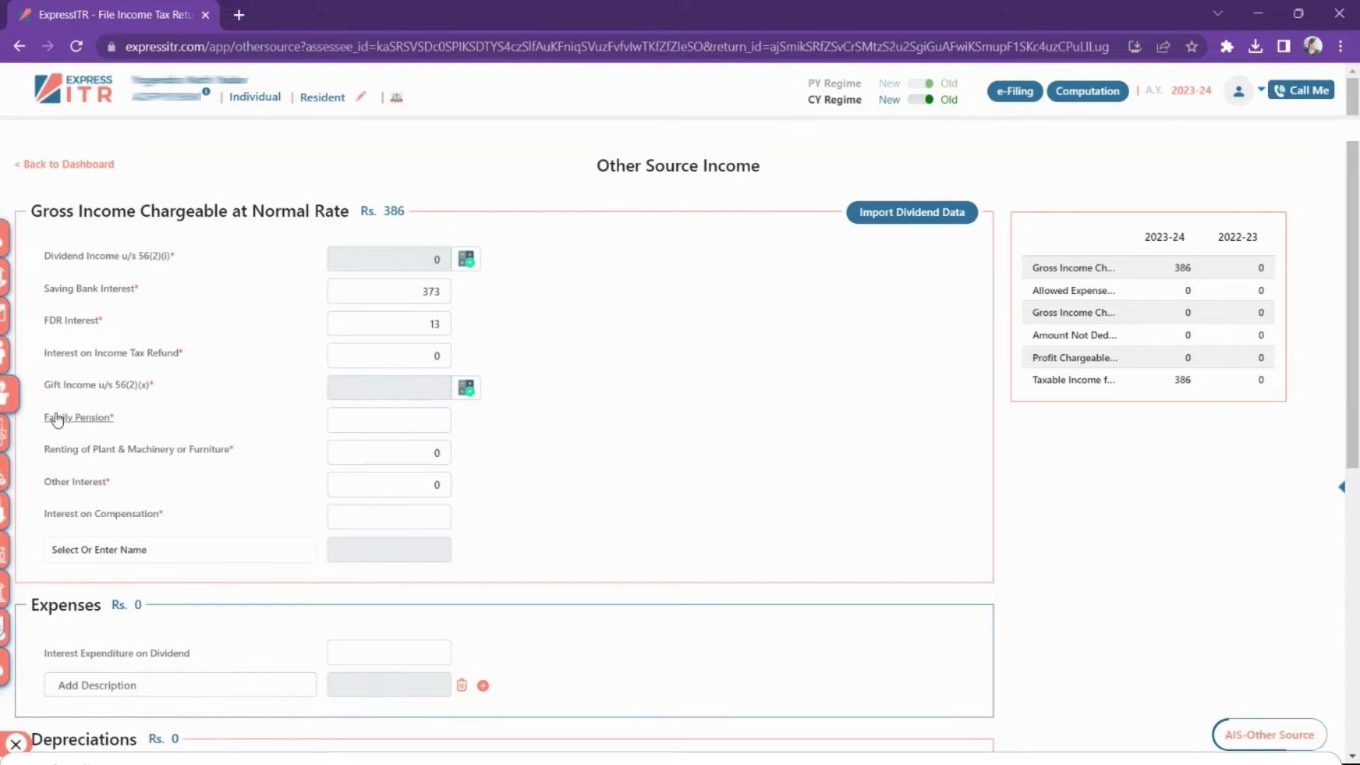
pyautogui.moveTo(118, 422); pyautogui.dragTo(42, 420)
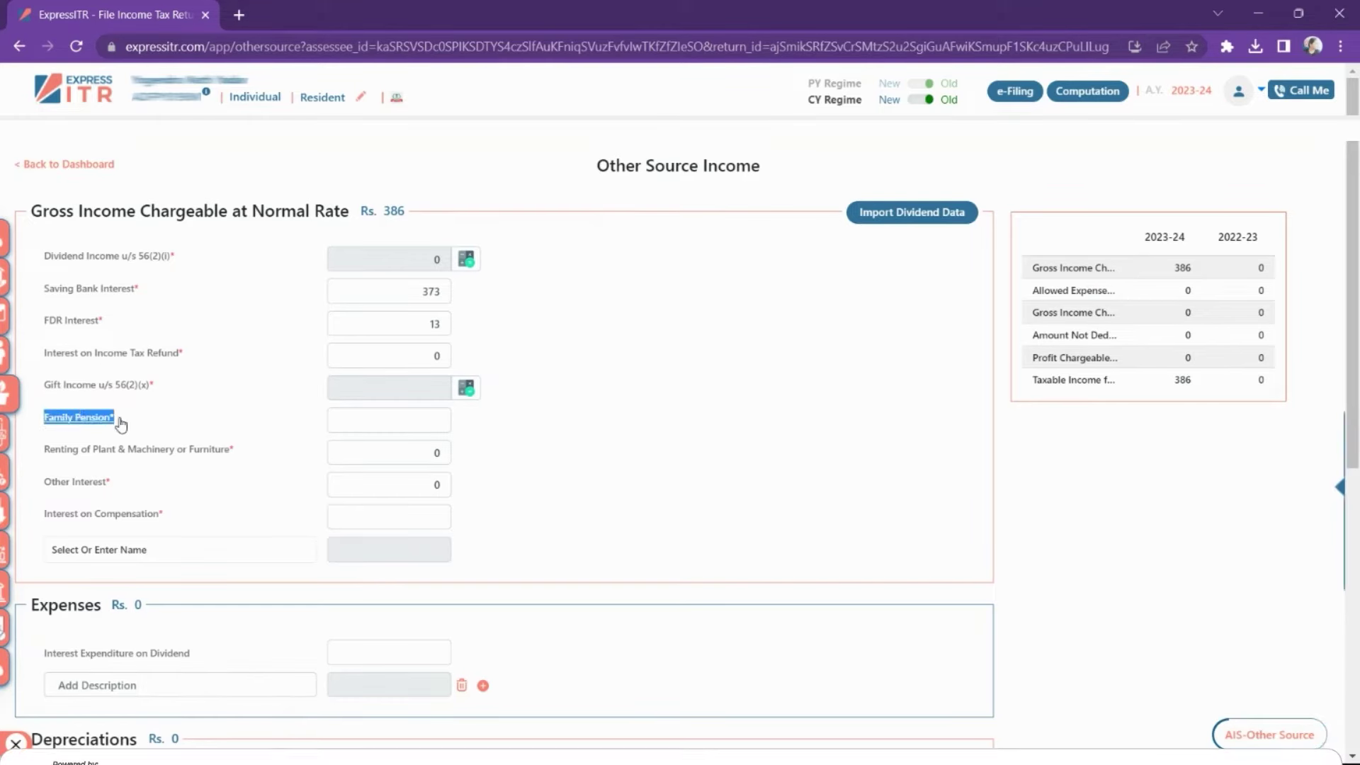
pyautogui.click(420, 420)
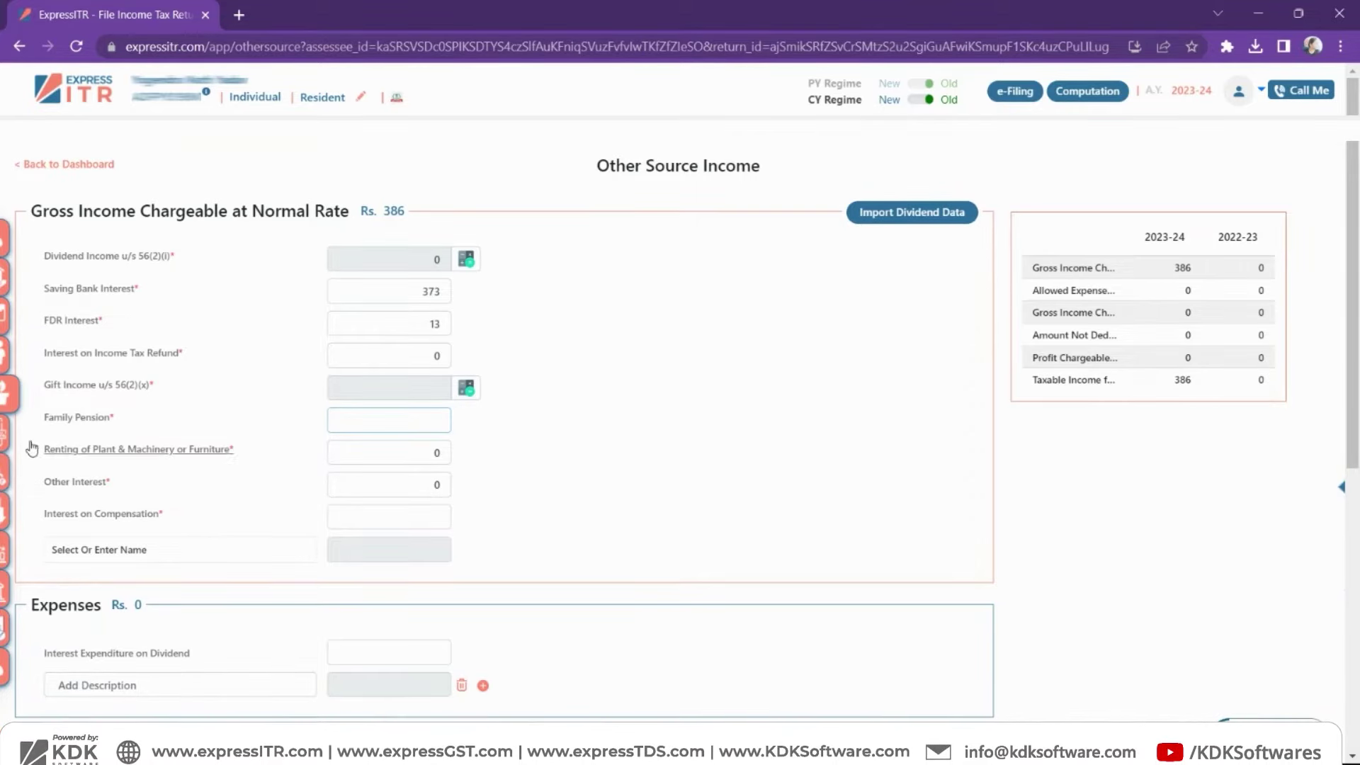
# - Enter 4,900 as gross agricultural receipts under Exempt Income's Agricultural Income
pyautogui.moveTo(5, 418)
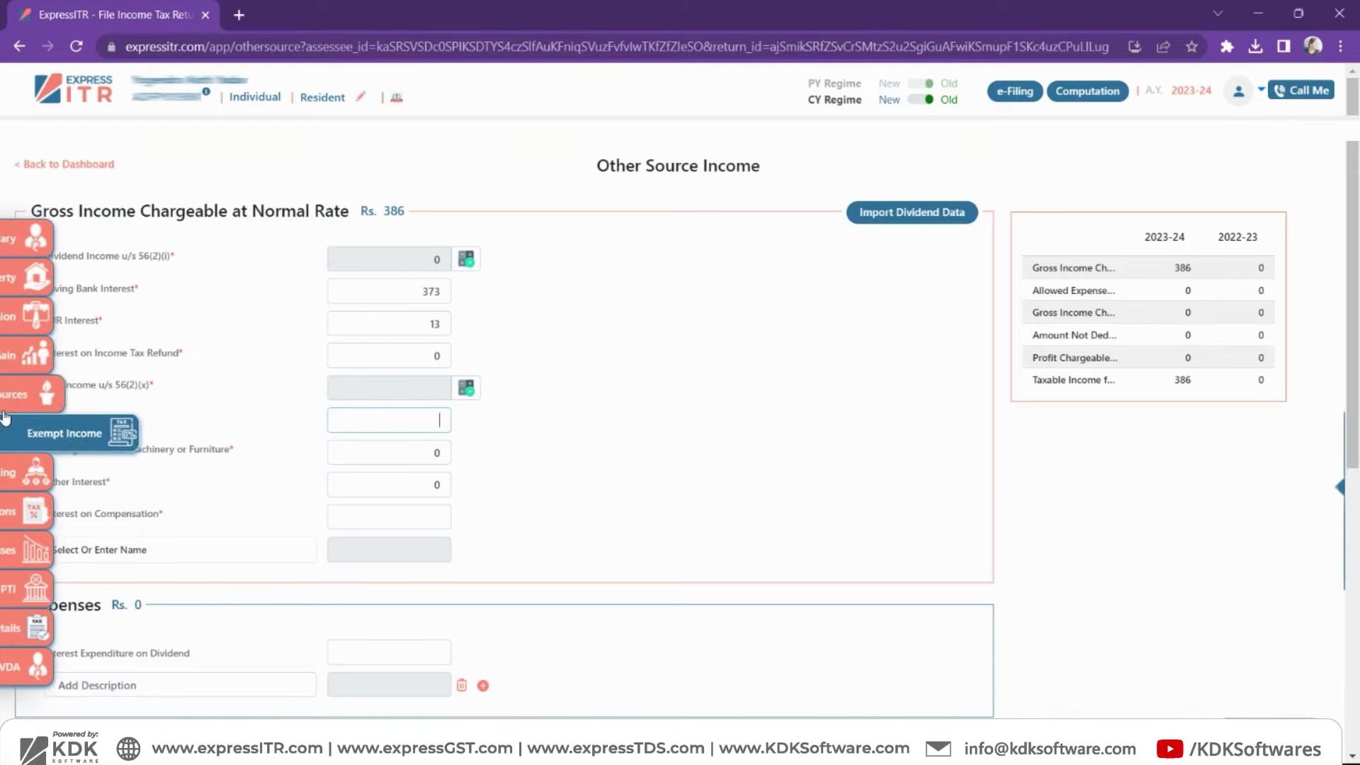
pyautogui.scroll(-1, 5, 418)
pyautogui.click(4, 436)
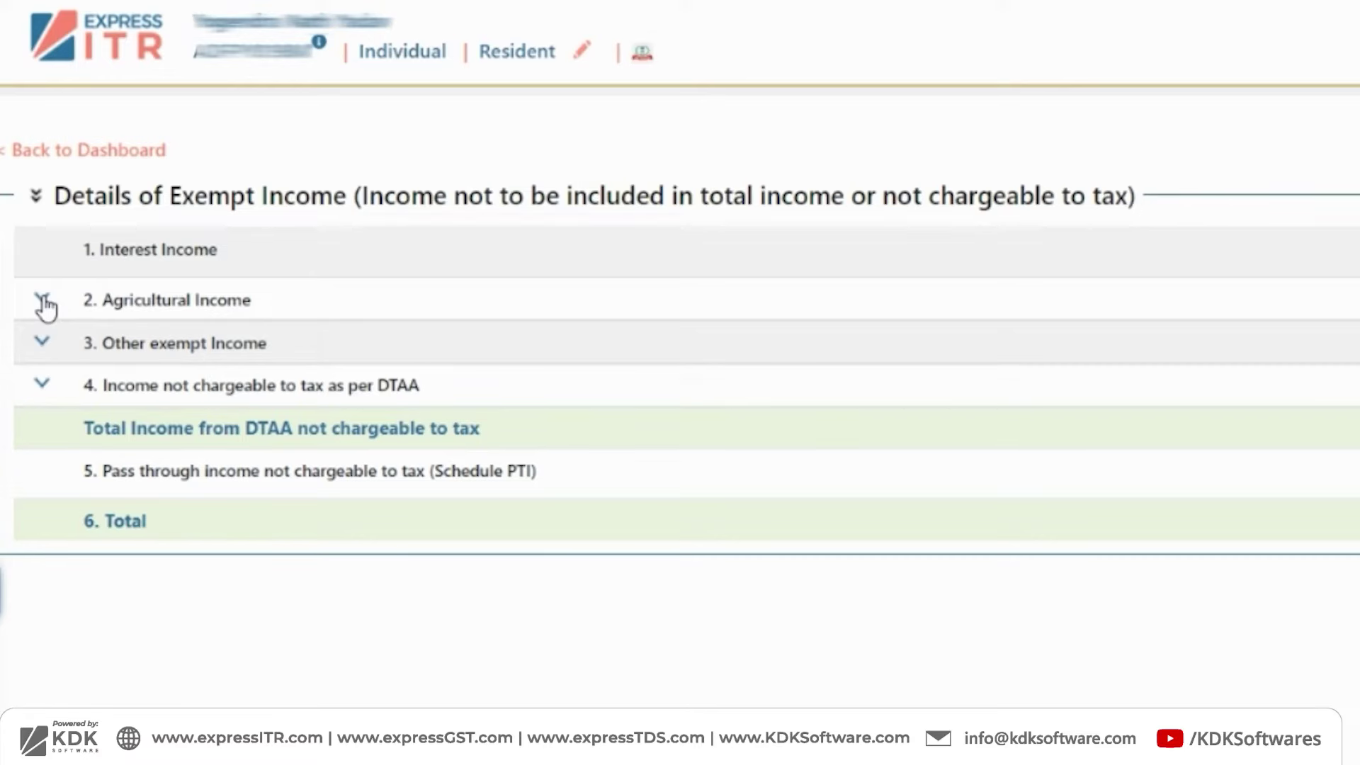
pyautogui.click(41, 299)
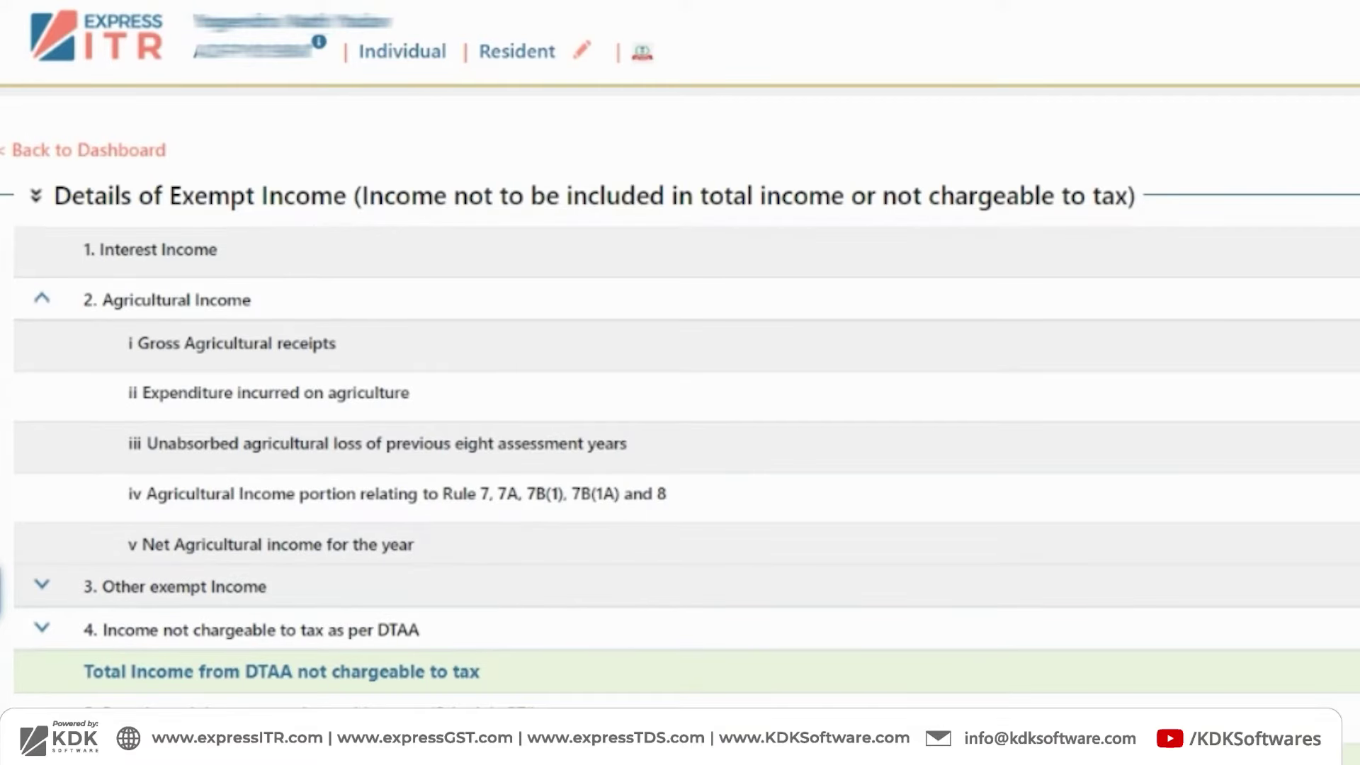
pyautogui.click(1321, 277)
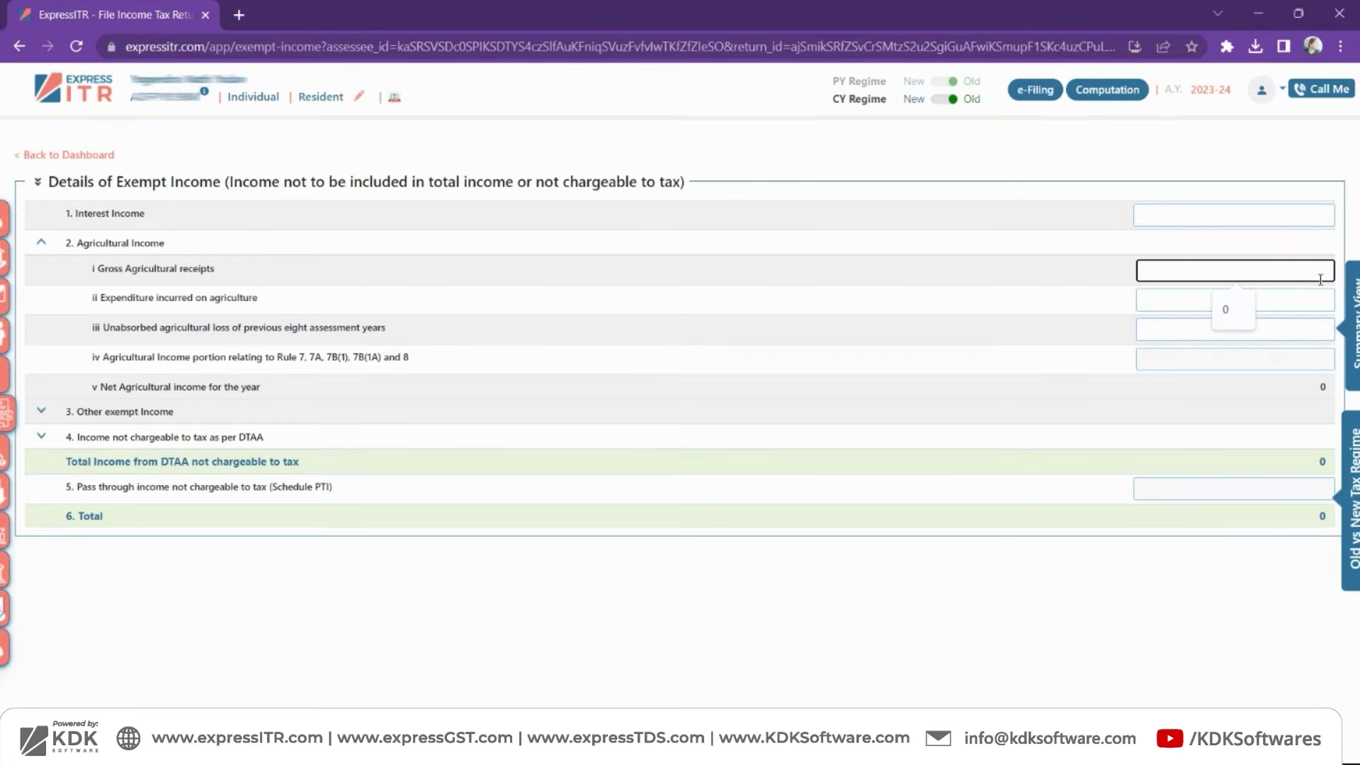
pyautogui.write('49000')
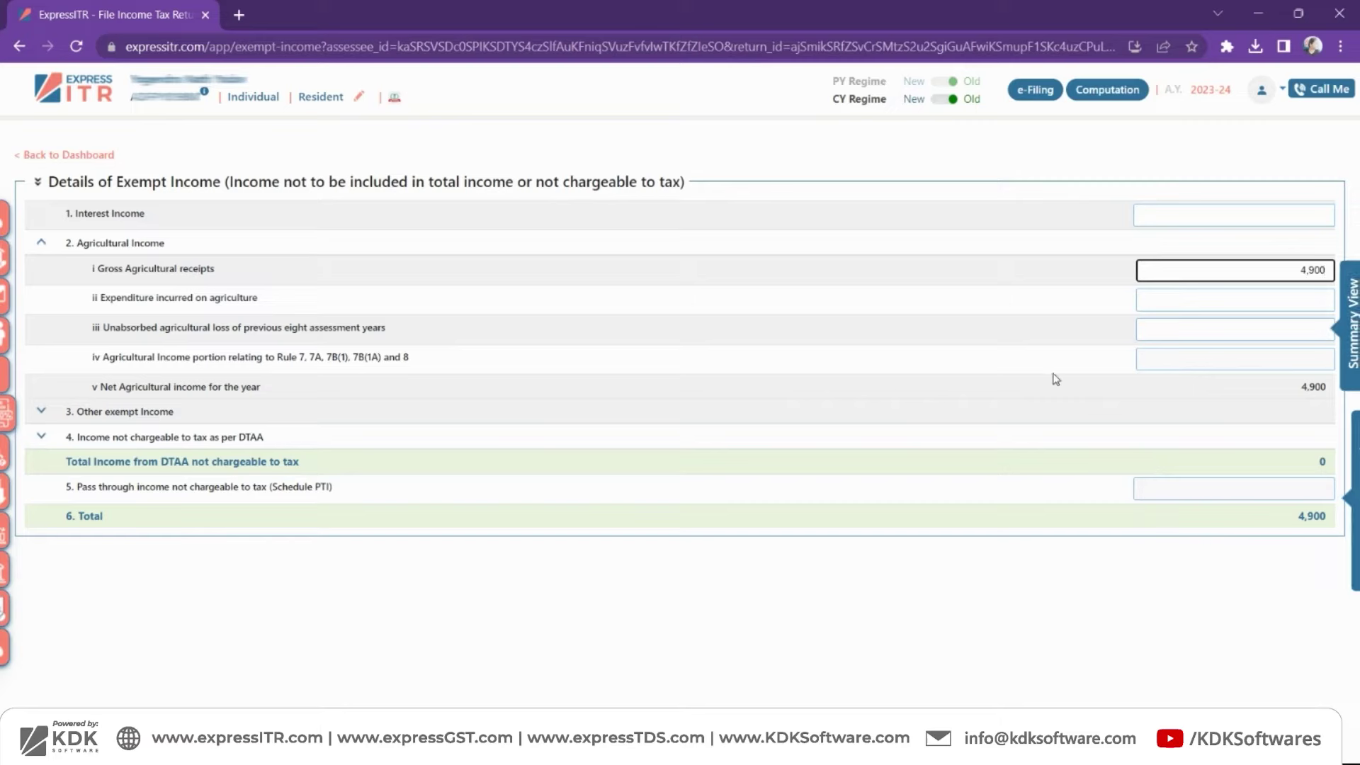
pyautogui.click(984, 376)
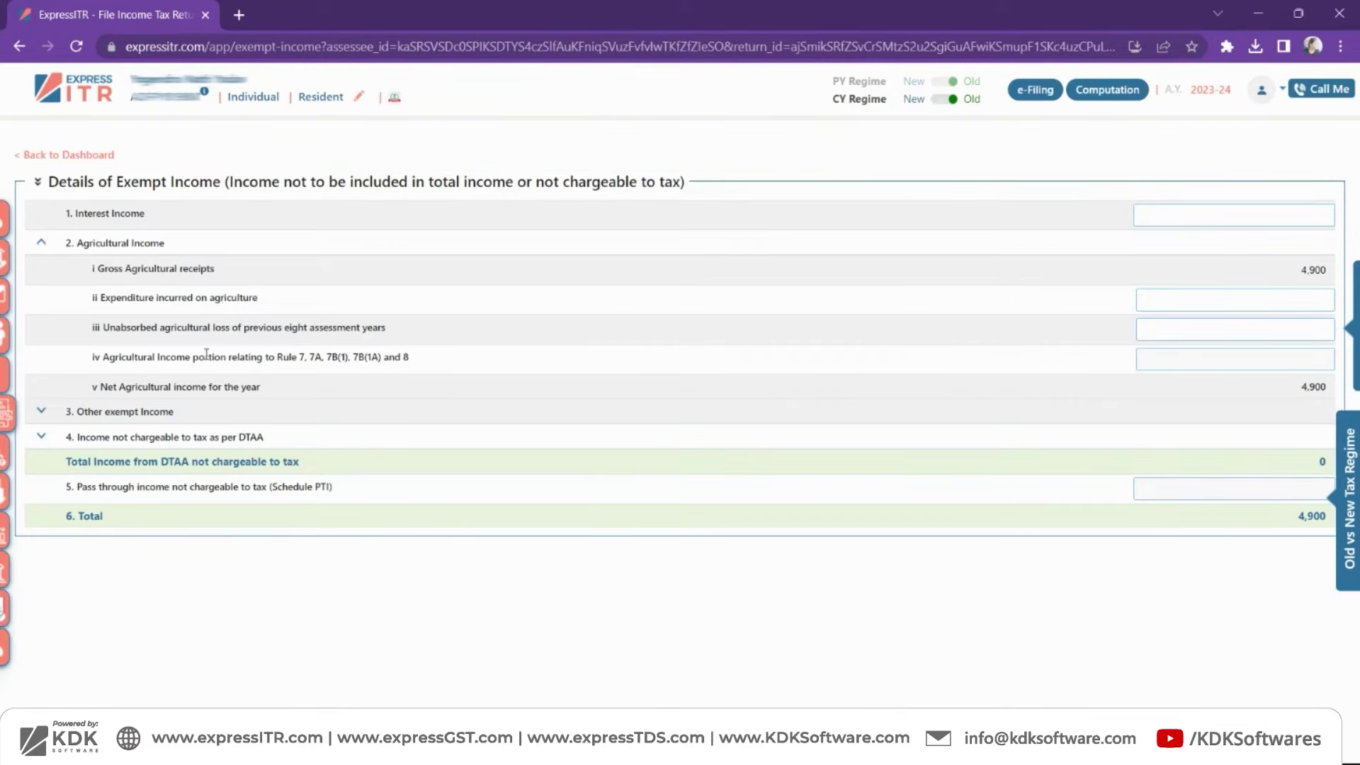
pyautogui.moveTo(5, 446)
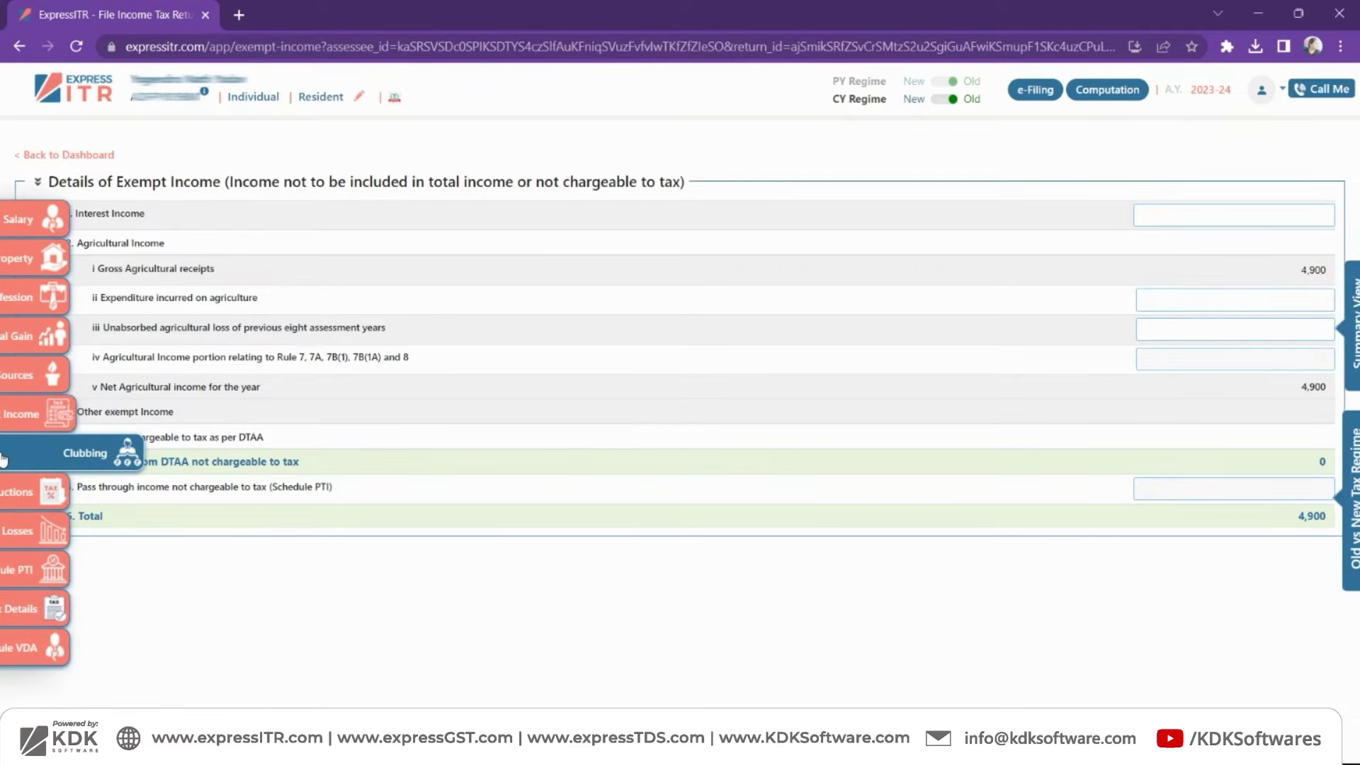
# - Add a Clubbing entry for the minor child: relationship Minor, head Other Source, amount 1,000
pyautogui.click(4, 459)
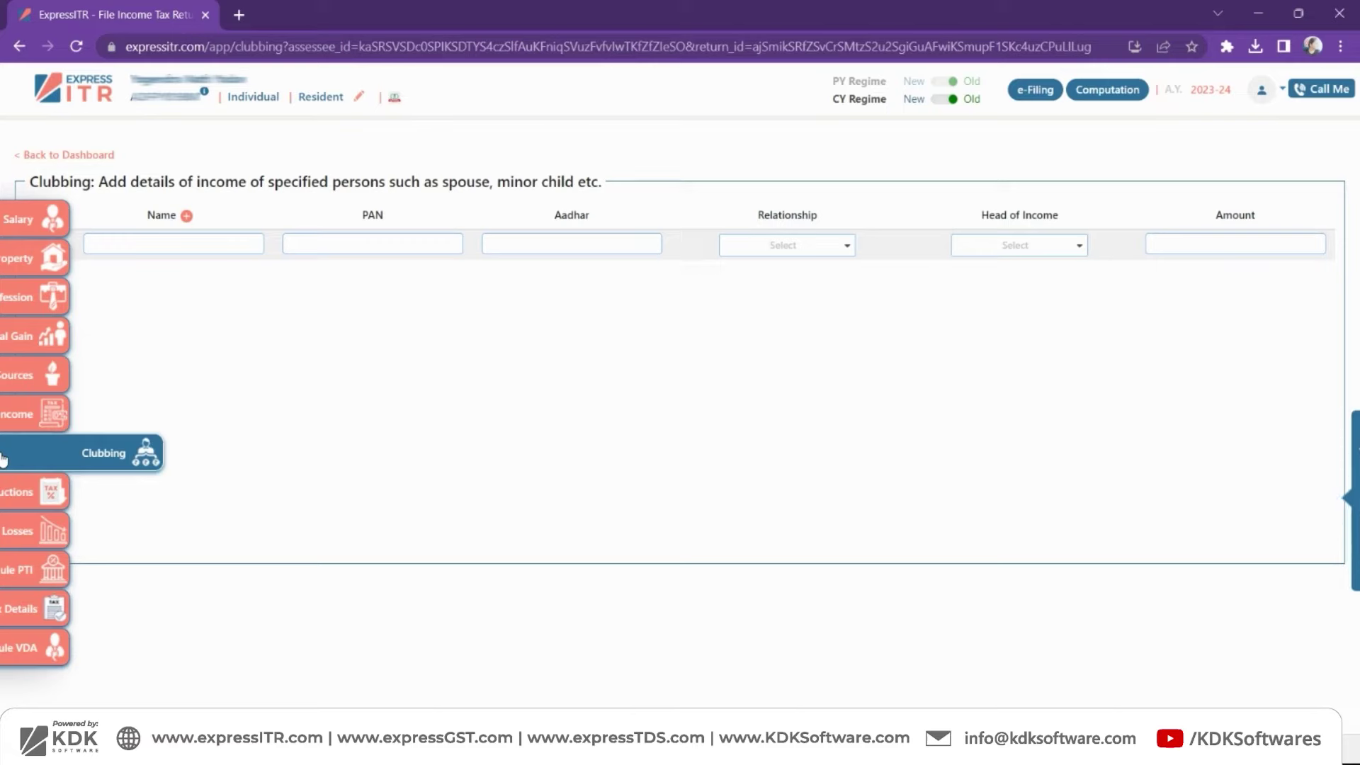
pyautogui.click(176, 244)
pyautogui.write('mind')
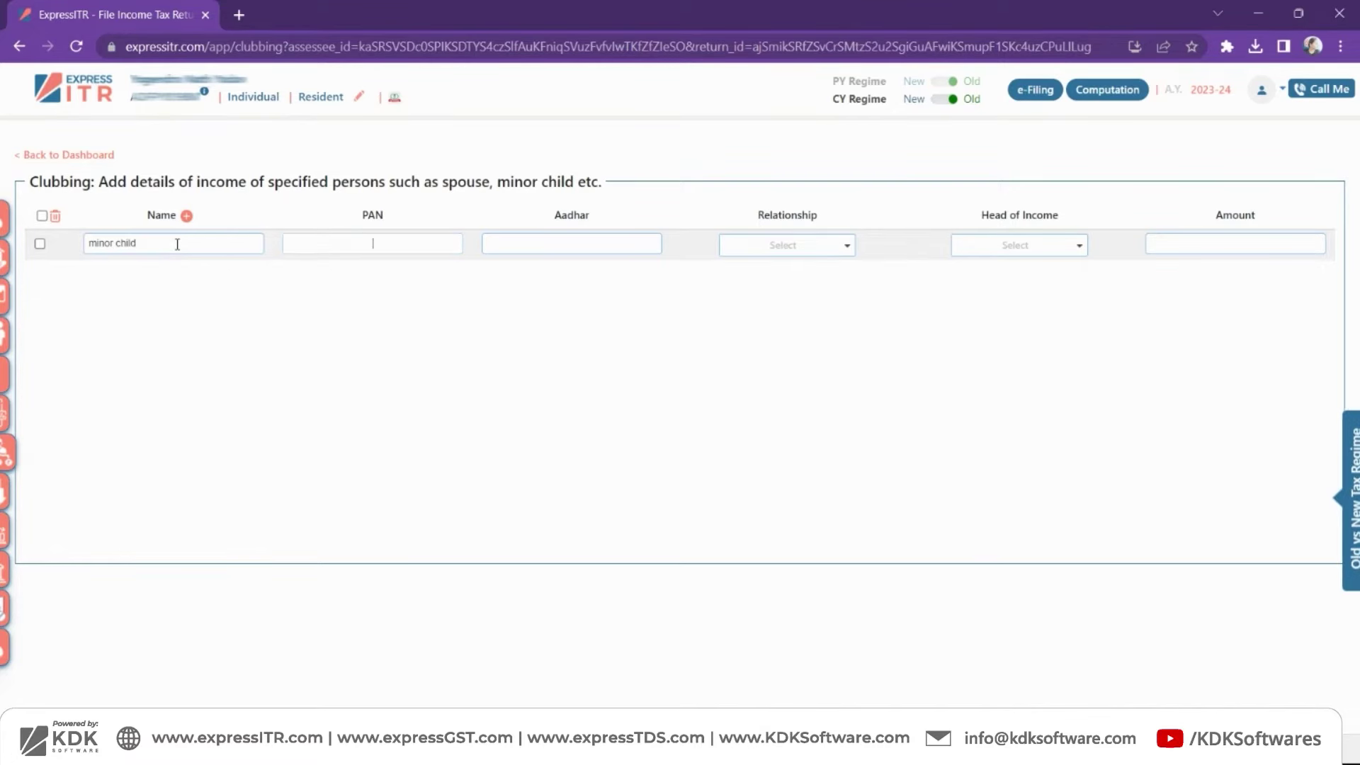
pyautogui.press('capslock')
pyautogui.press('Tab')
pyautogui.press('Tab')
pyautogui.press('Tab')
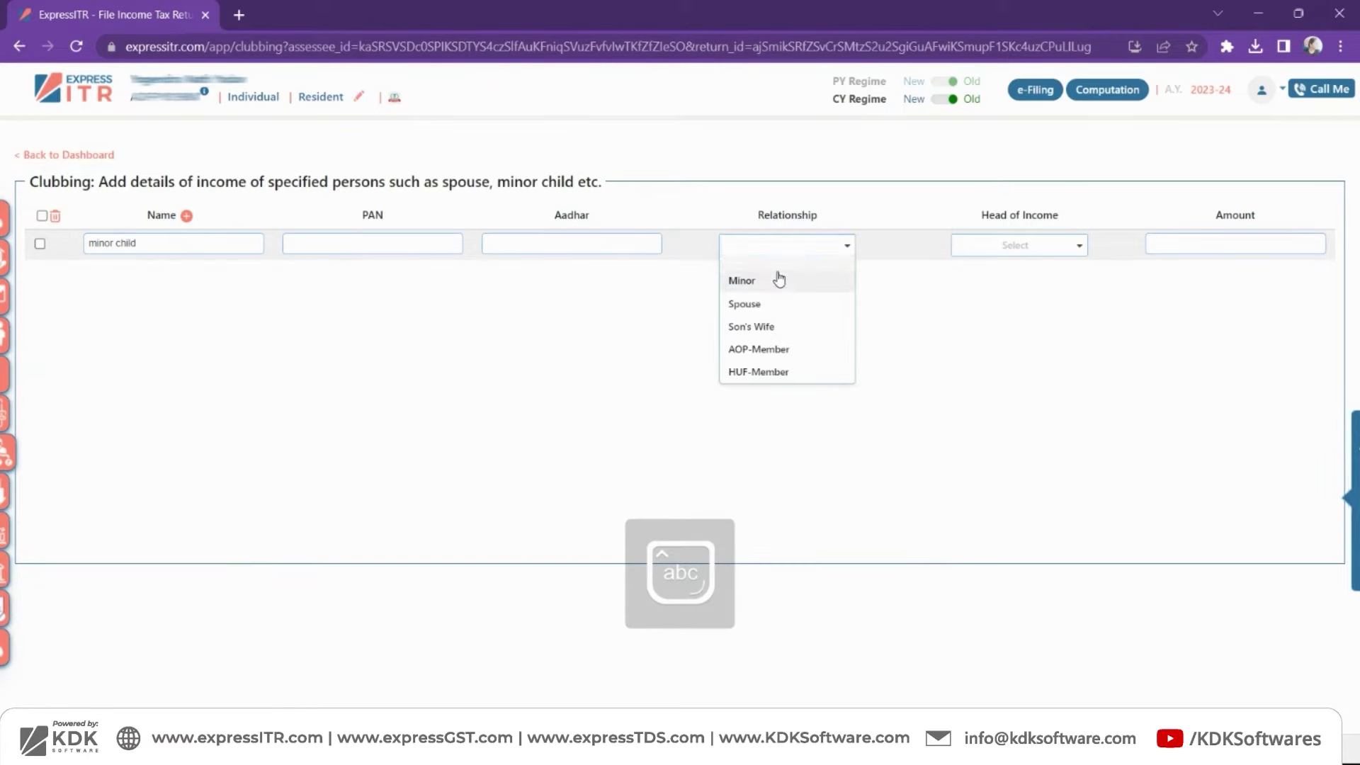
pyautogui.click(777, 280)
pyautogui.click(1031, 251)
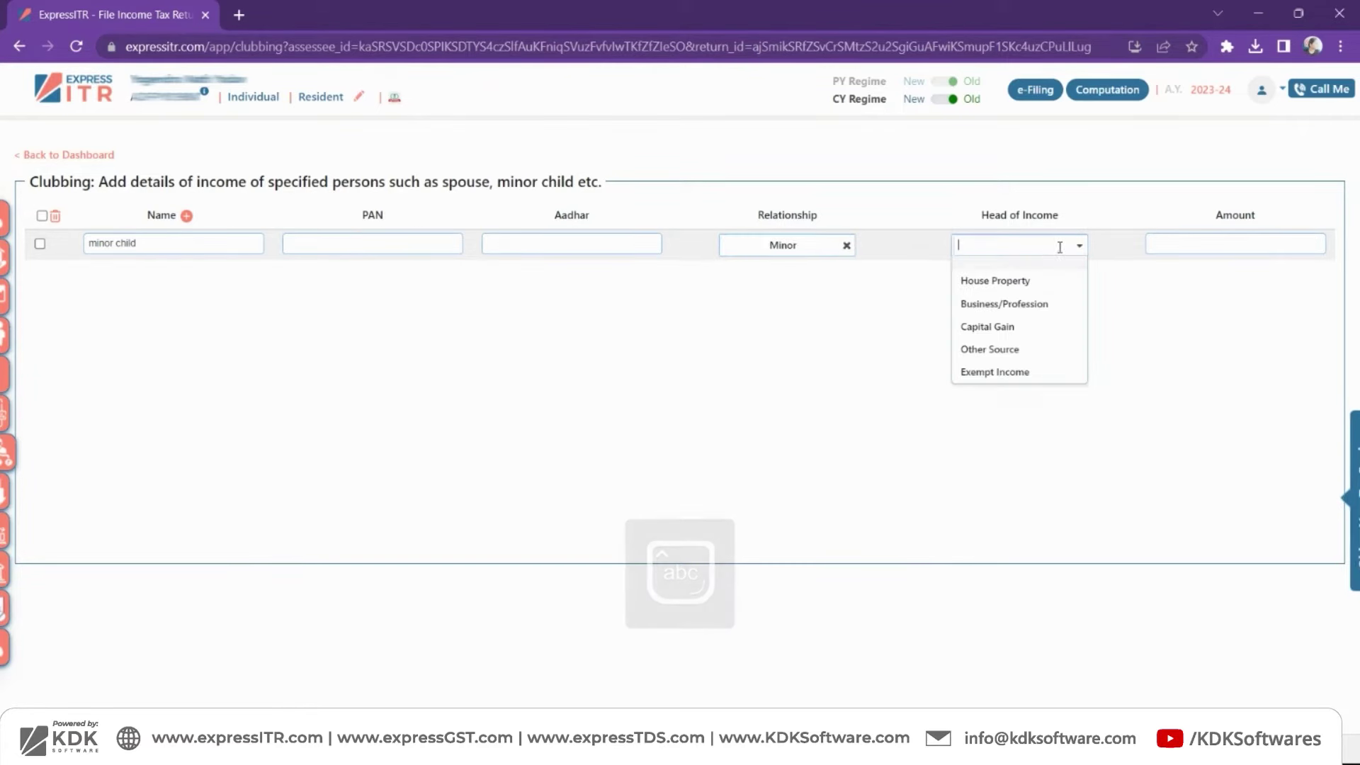
pyautogui.click(1032, 350)
pyautogui.click(1177, 245)
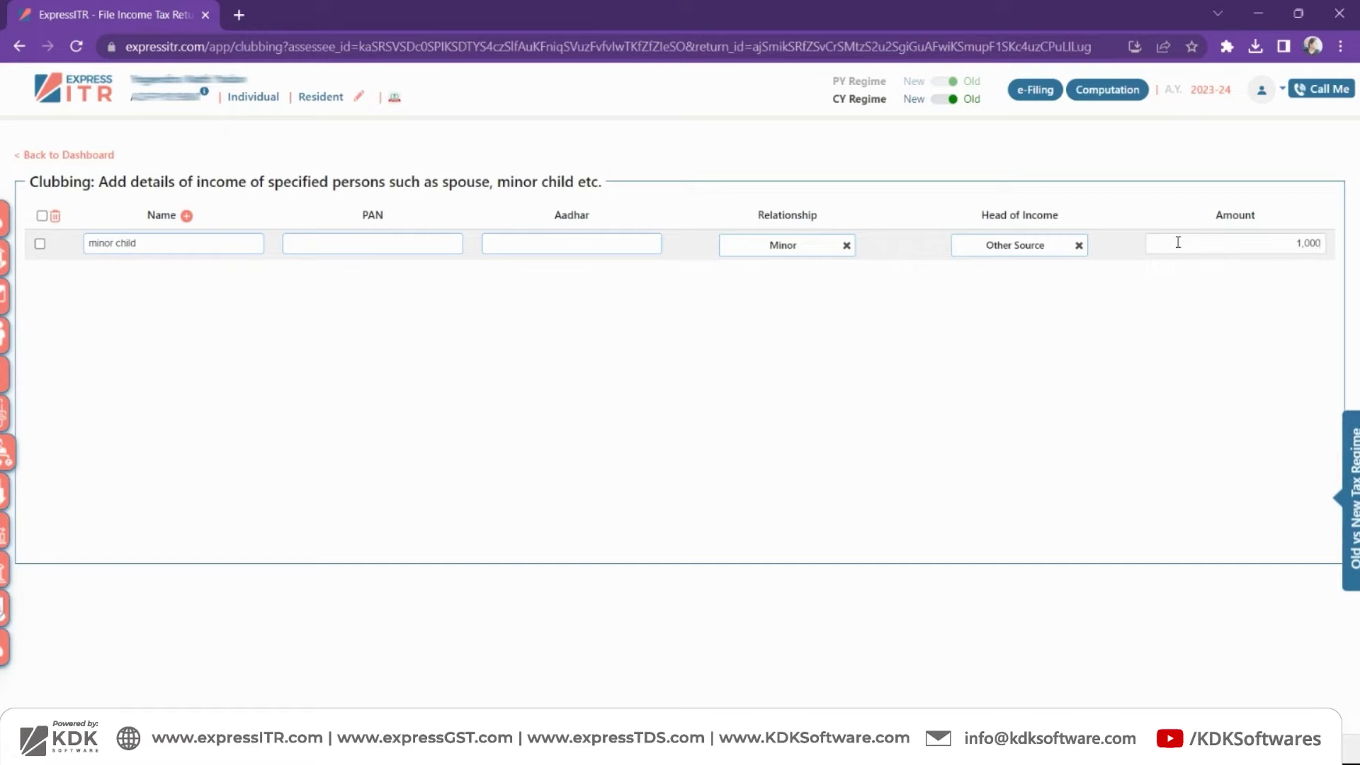
pyautogui.click(1205, 312)
pyautogui.moveTo(4, 386)
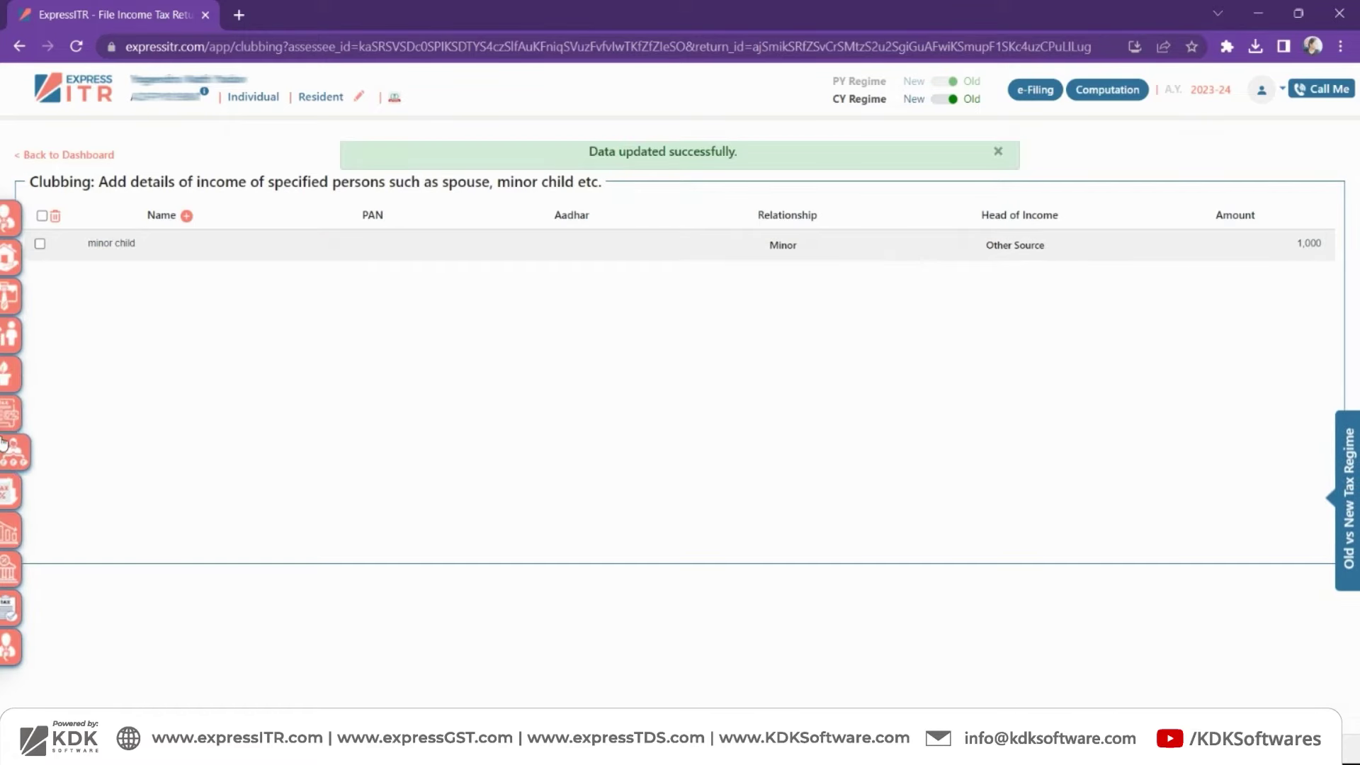
# - Enter 1,000 as Other Interest, raising other source gross income to 1,386, then return to Clubbing
pyautogui.click(4, 386)
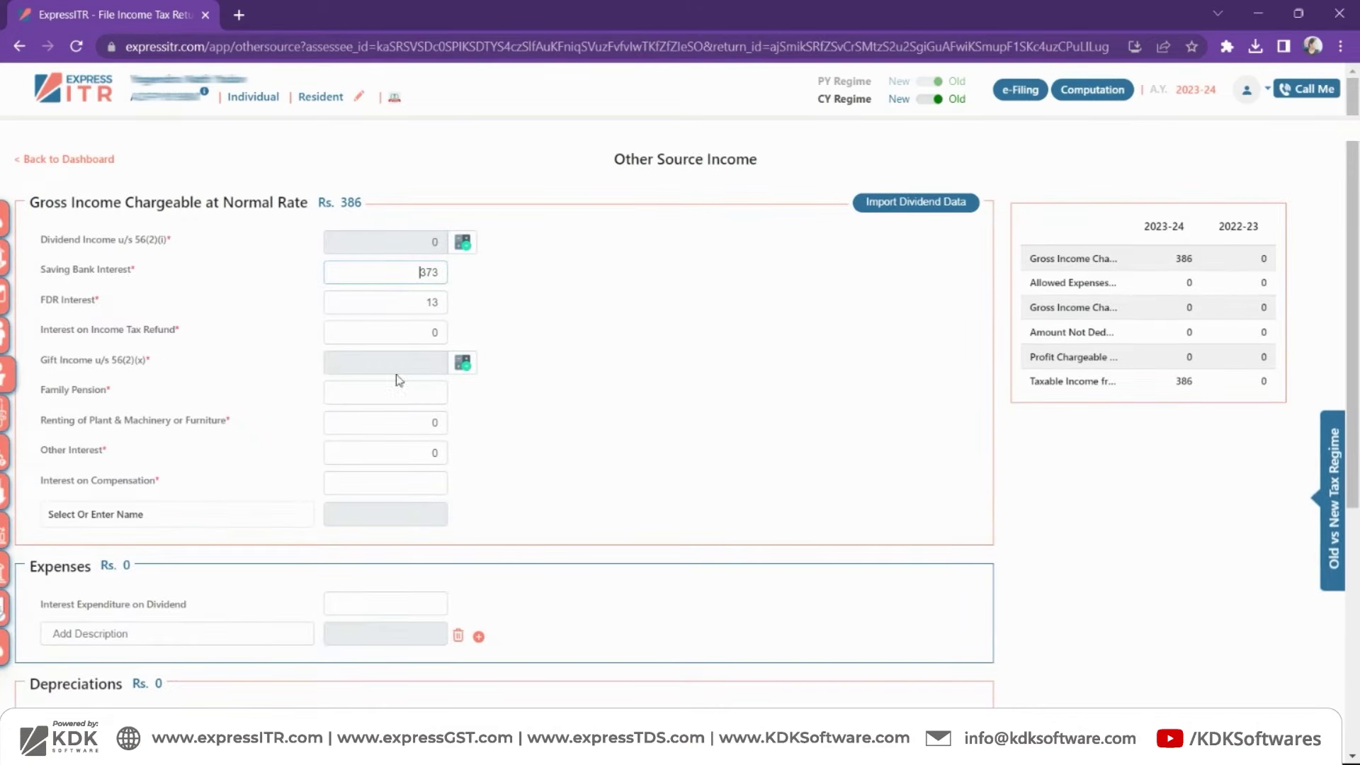
pyautogui.click(405, 446)
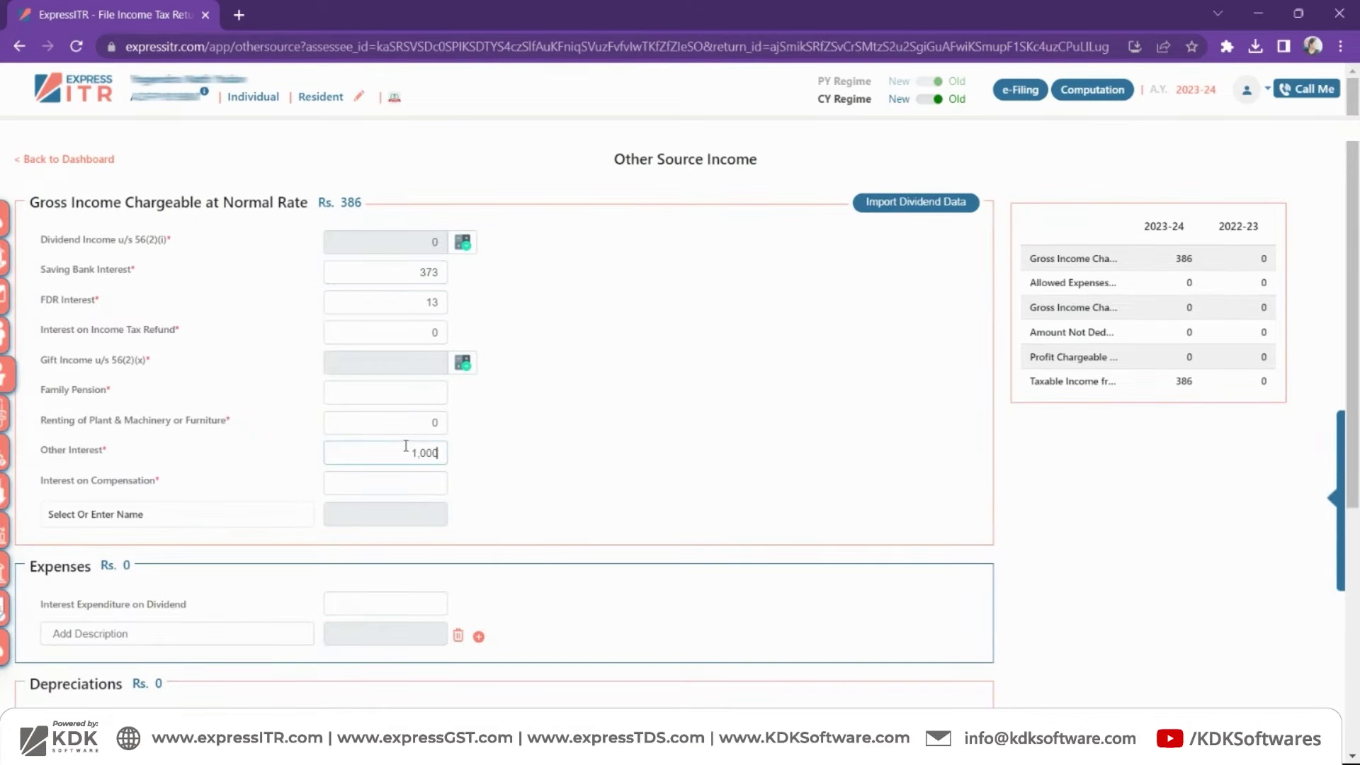
pyautogui.click(587, 473)
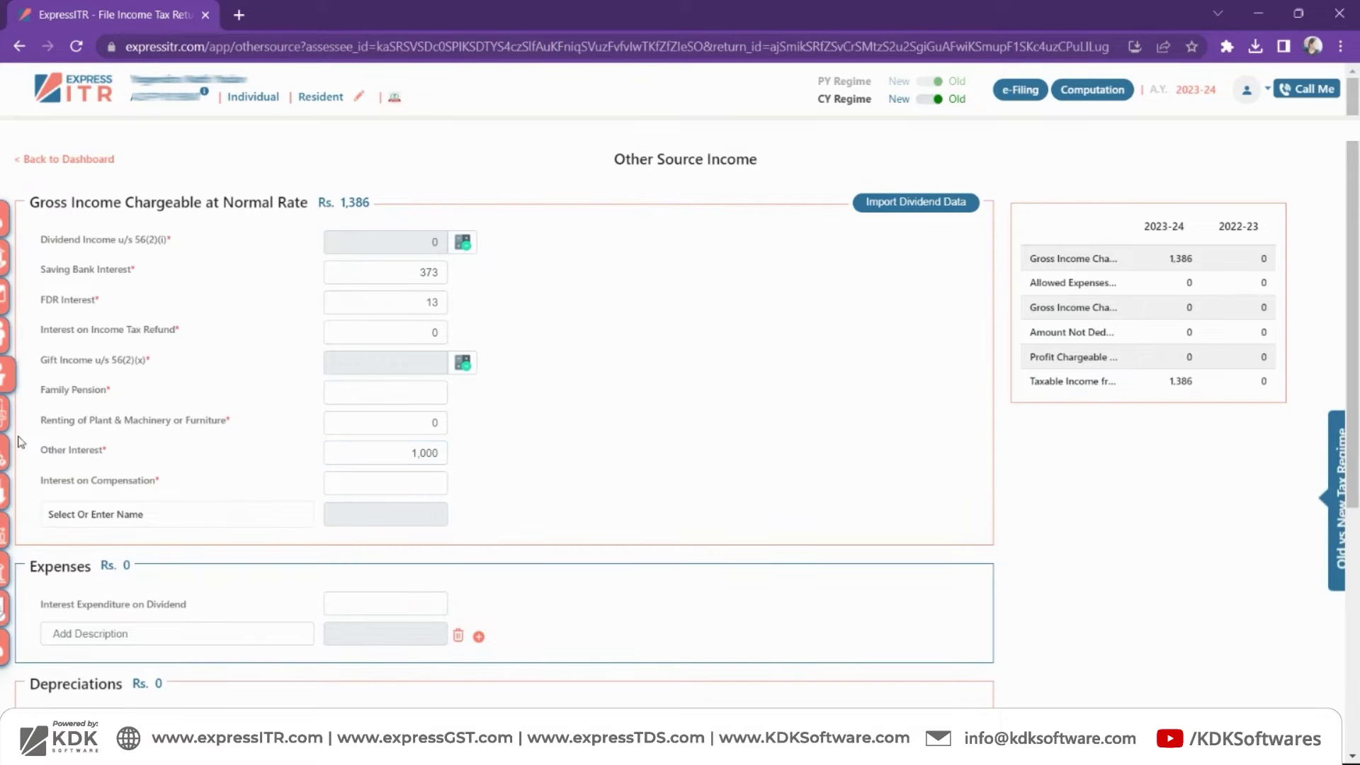
pyautogui.click(6, 459)
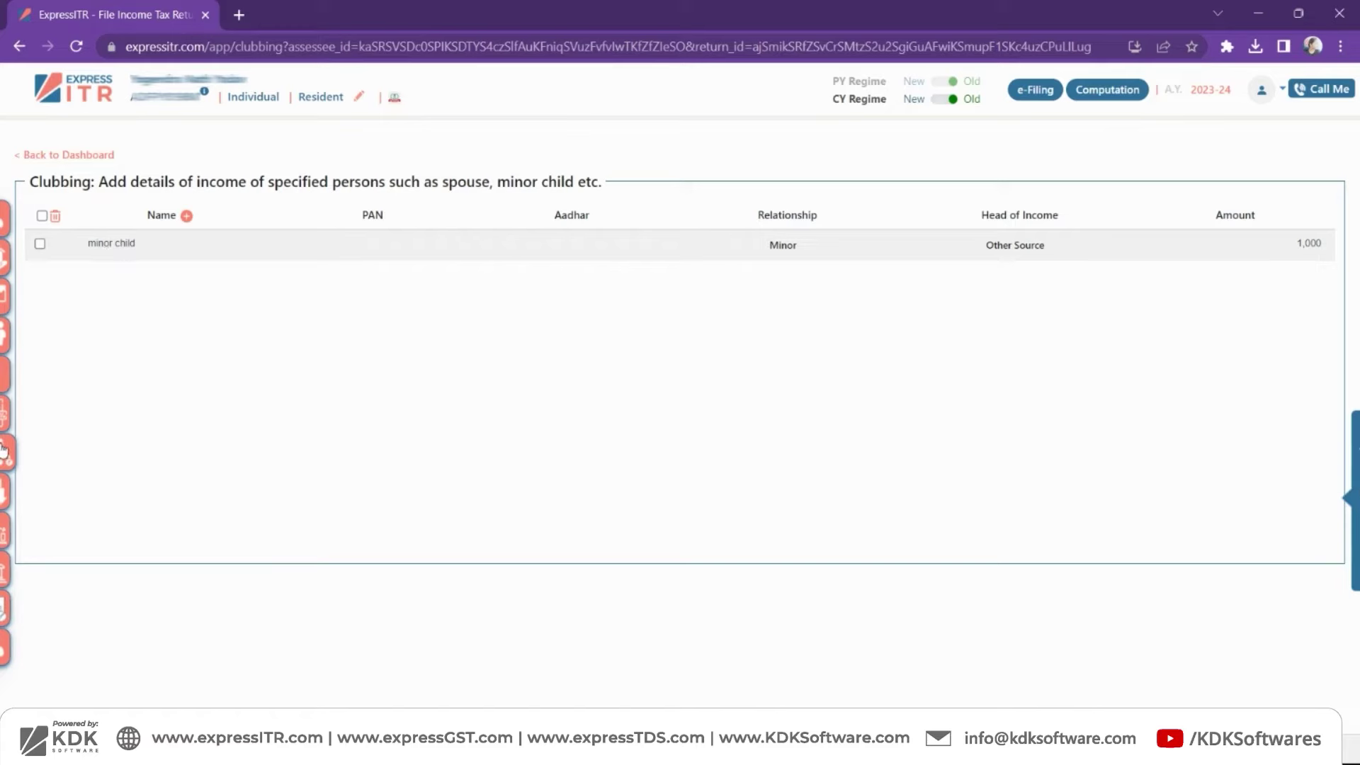
pyautogui.moveTo(4, 457)
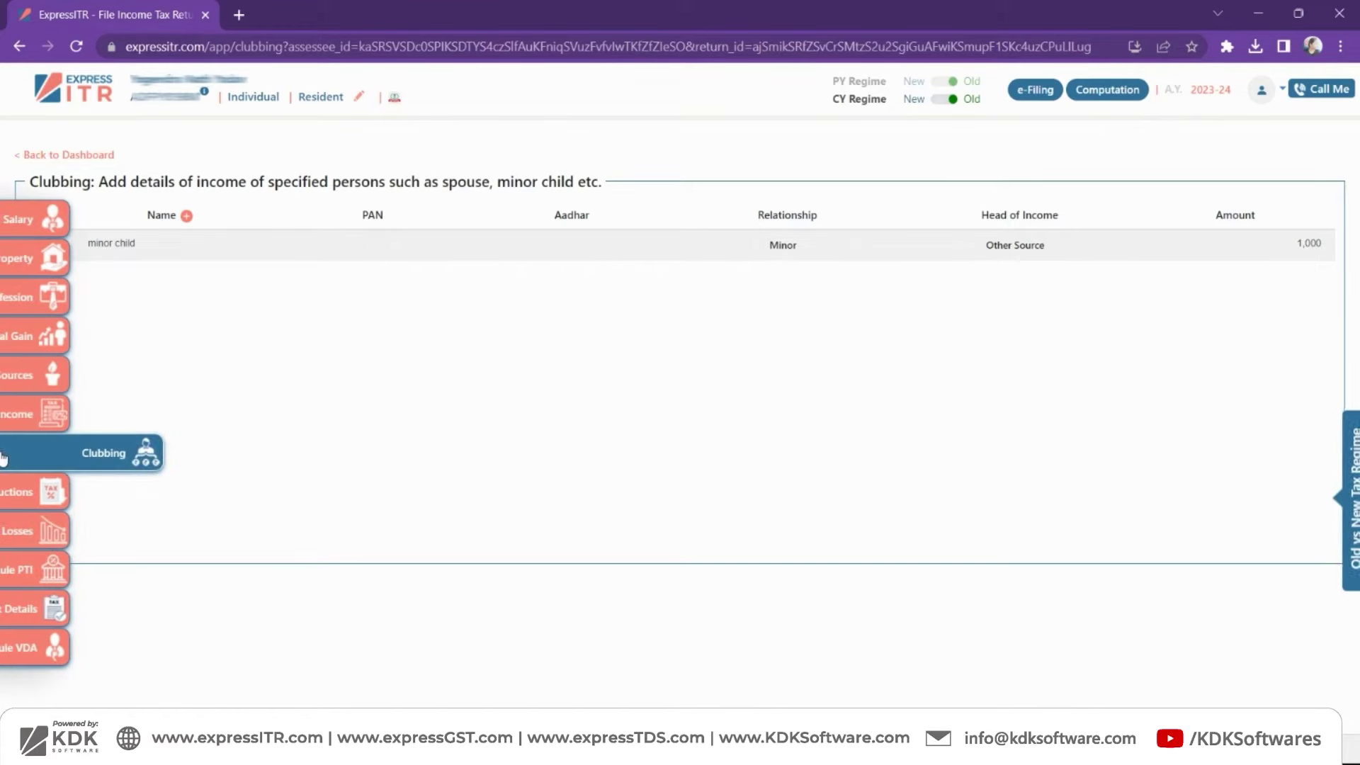
pyautogui.click(997, 243)
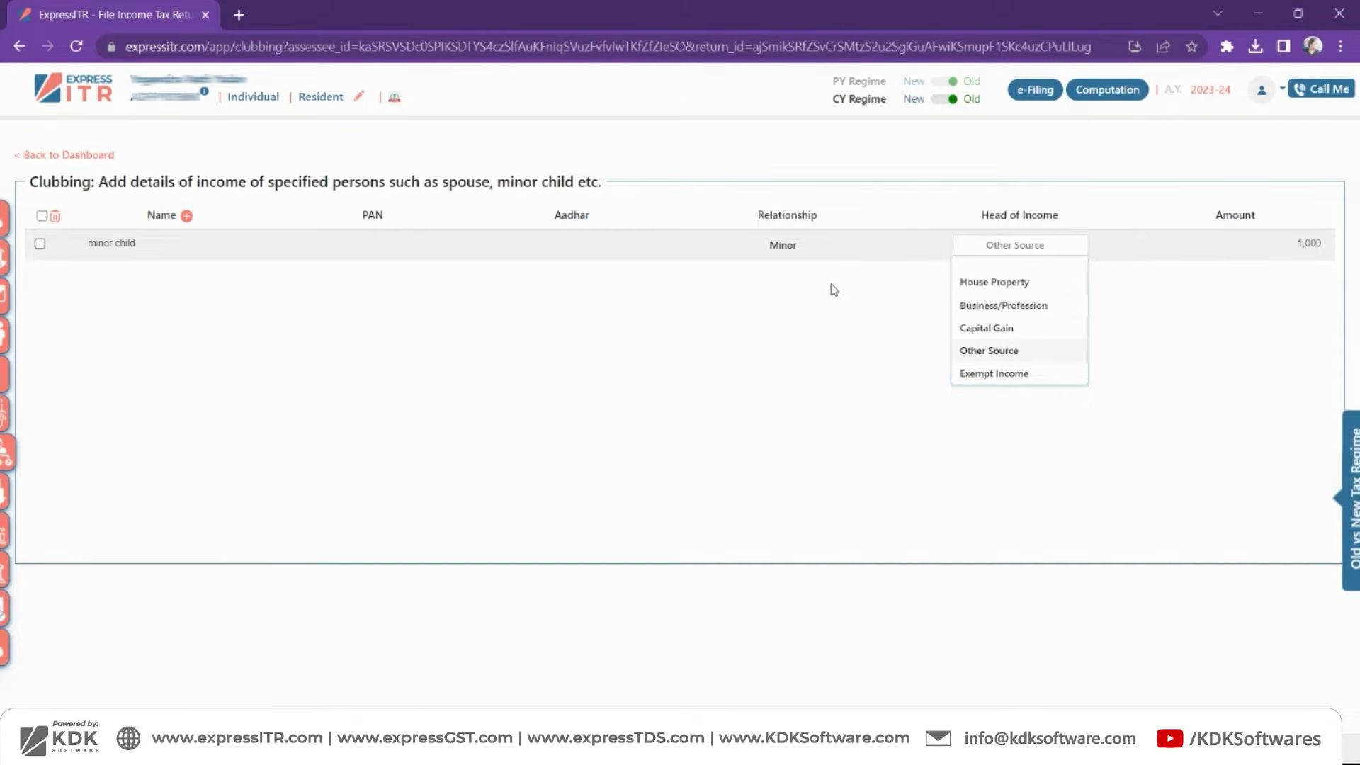
pyautogui.click(1014, 353)
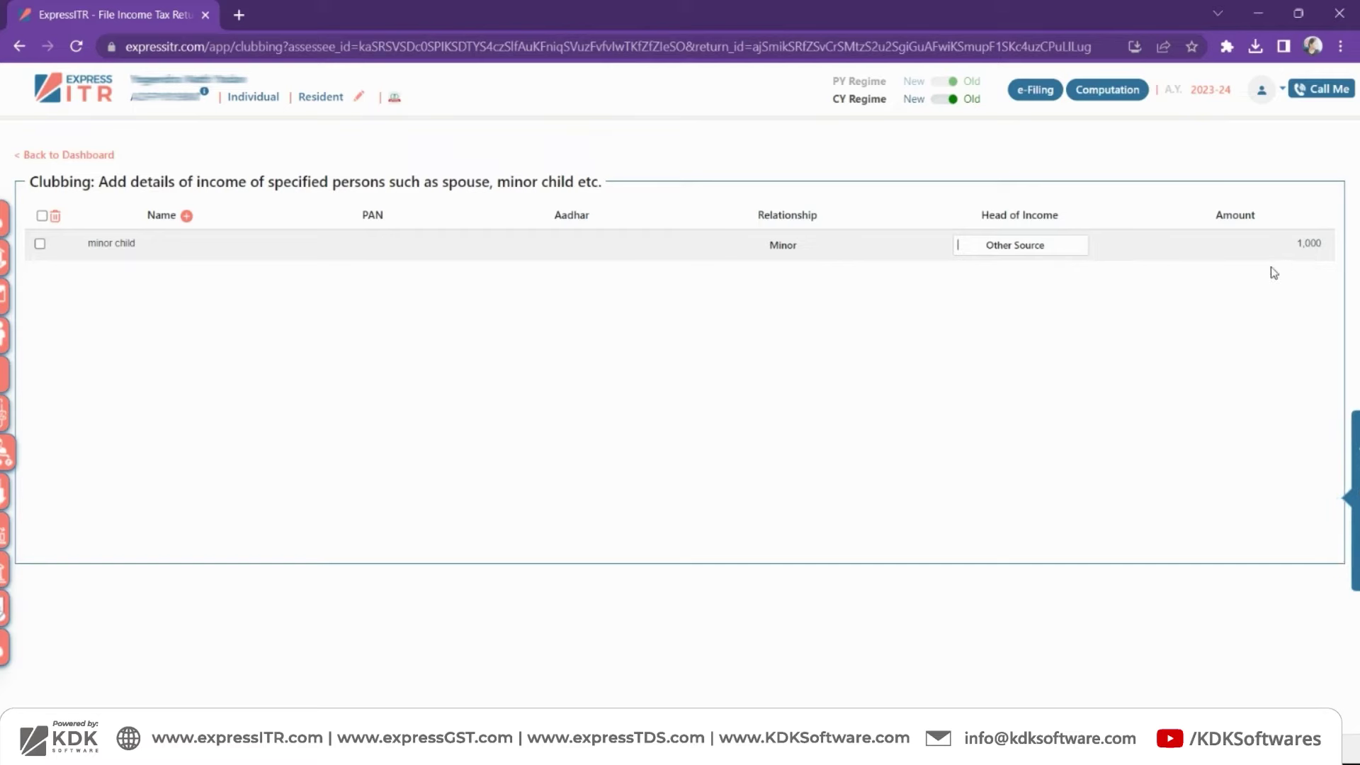
pyautogui.click(1275, 242)
pyautogui.click(1137, 345)
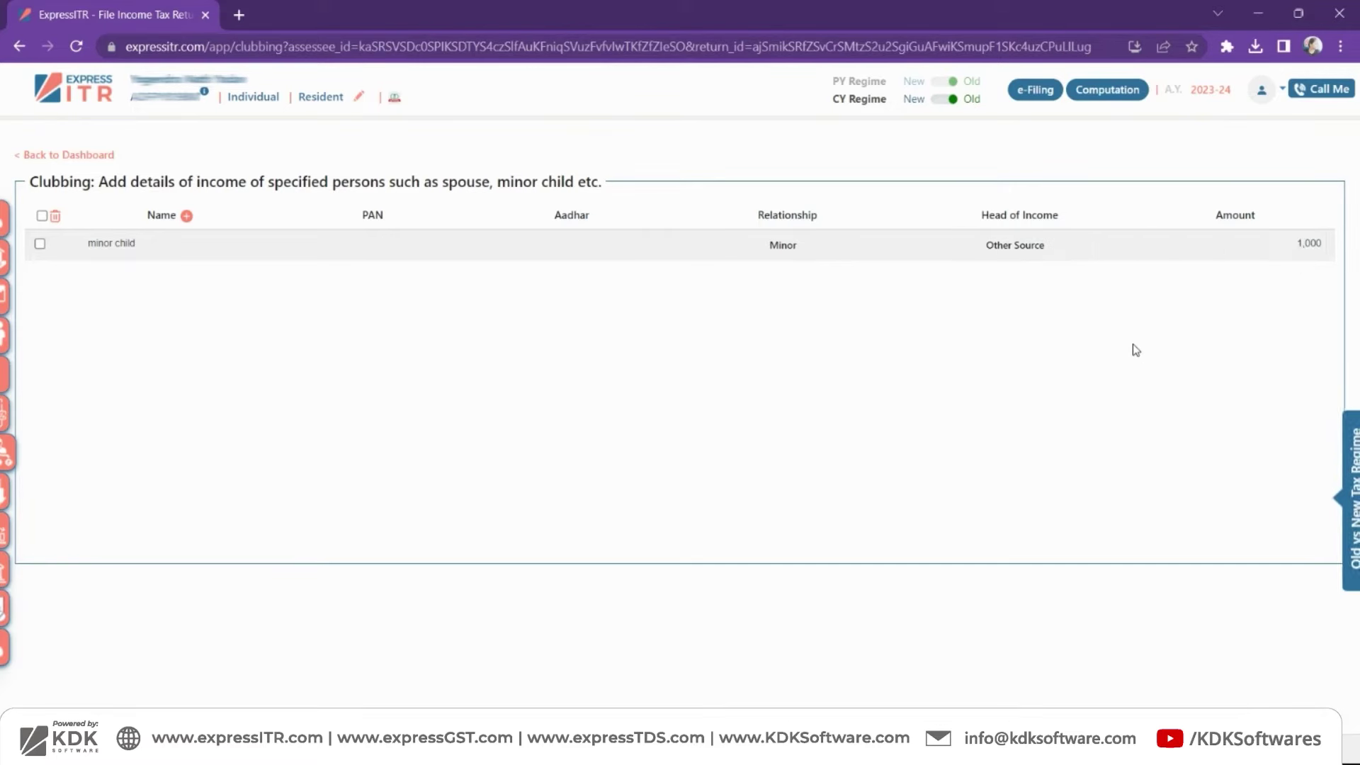
pyautogui.moveTo(92, 372)
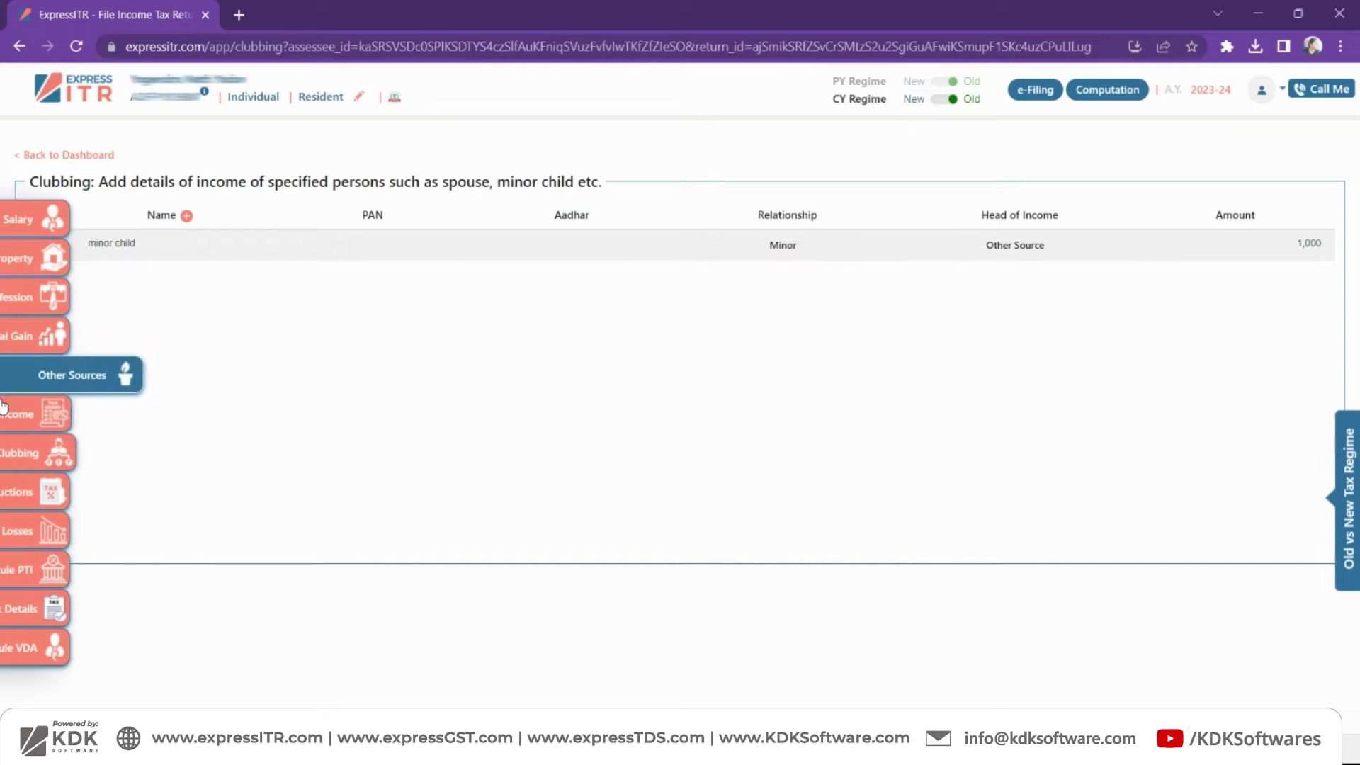
pyautogui.click(12, 507)
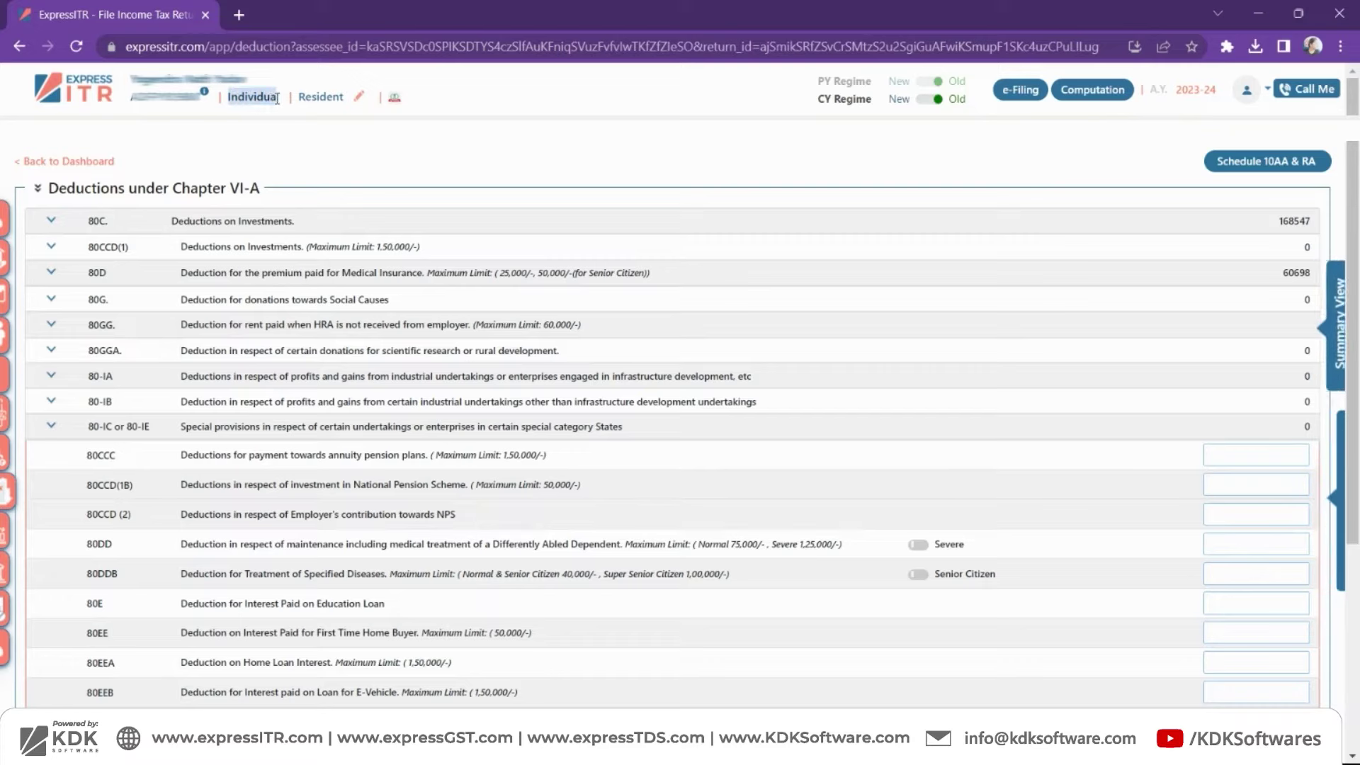
pyautogui.click(48, 222)
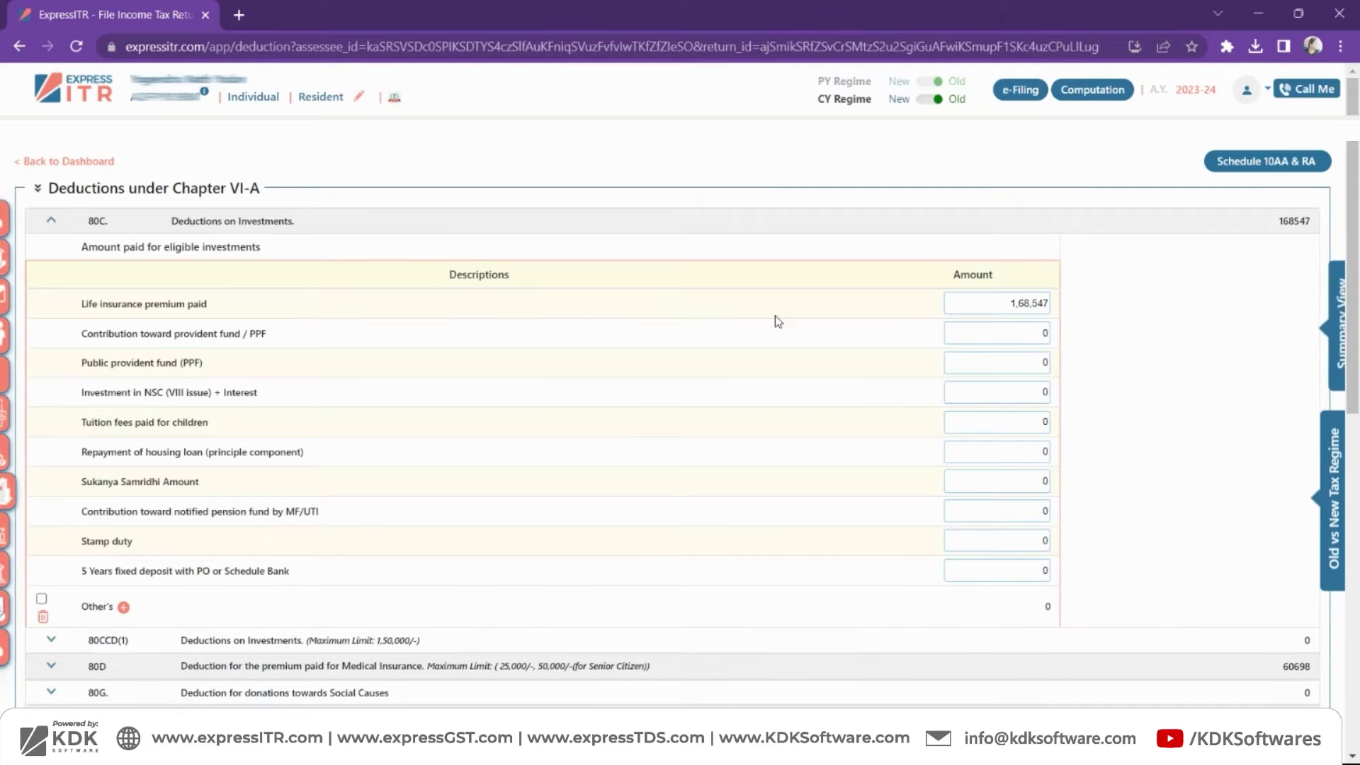
pyautogui.click(1020, 304)
pyautogui.moveTo(1026, 304); pyautogui.dragTo(1060, 310)
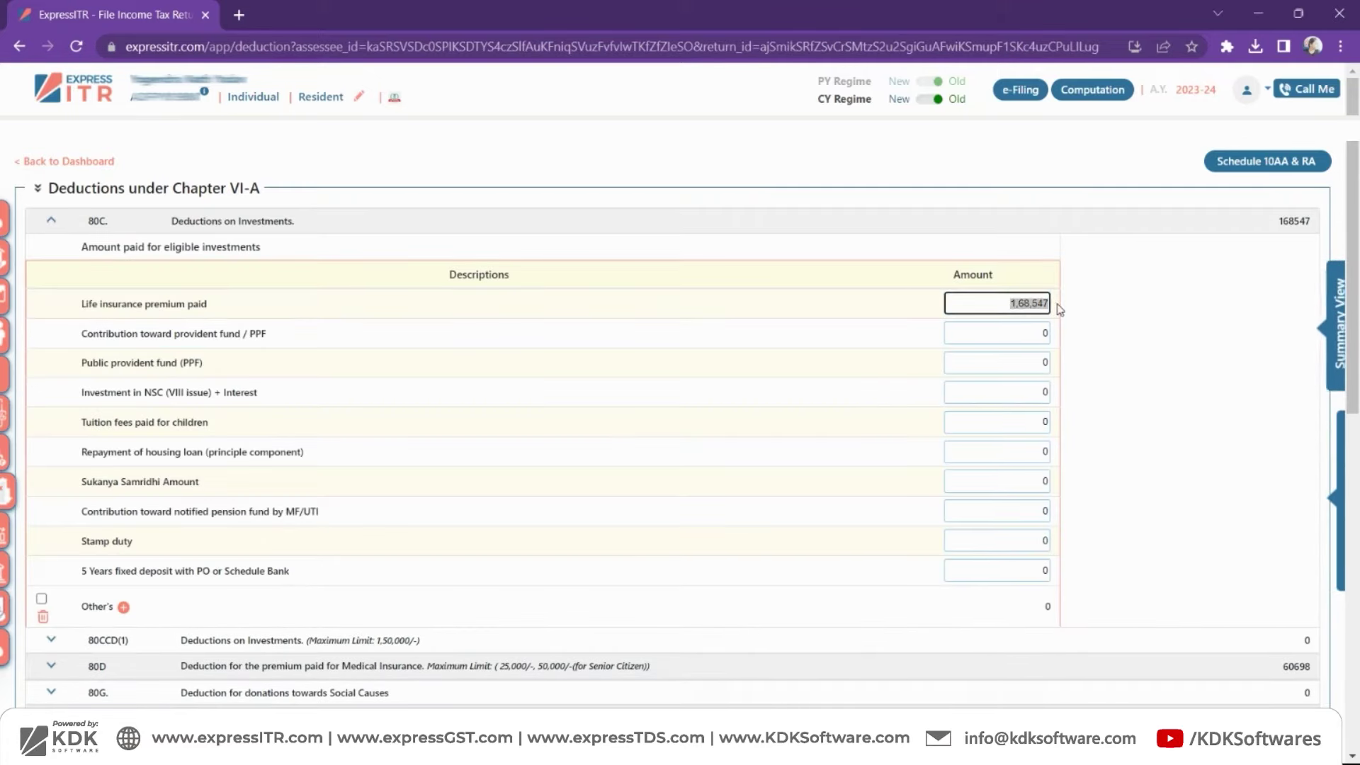
pyautogui.click(51, 225)
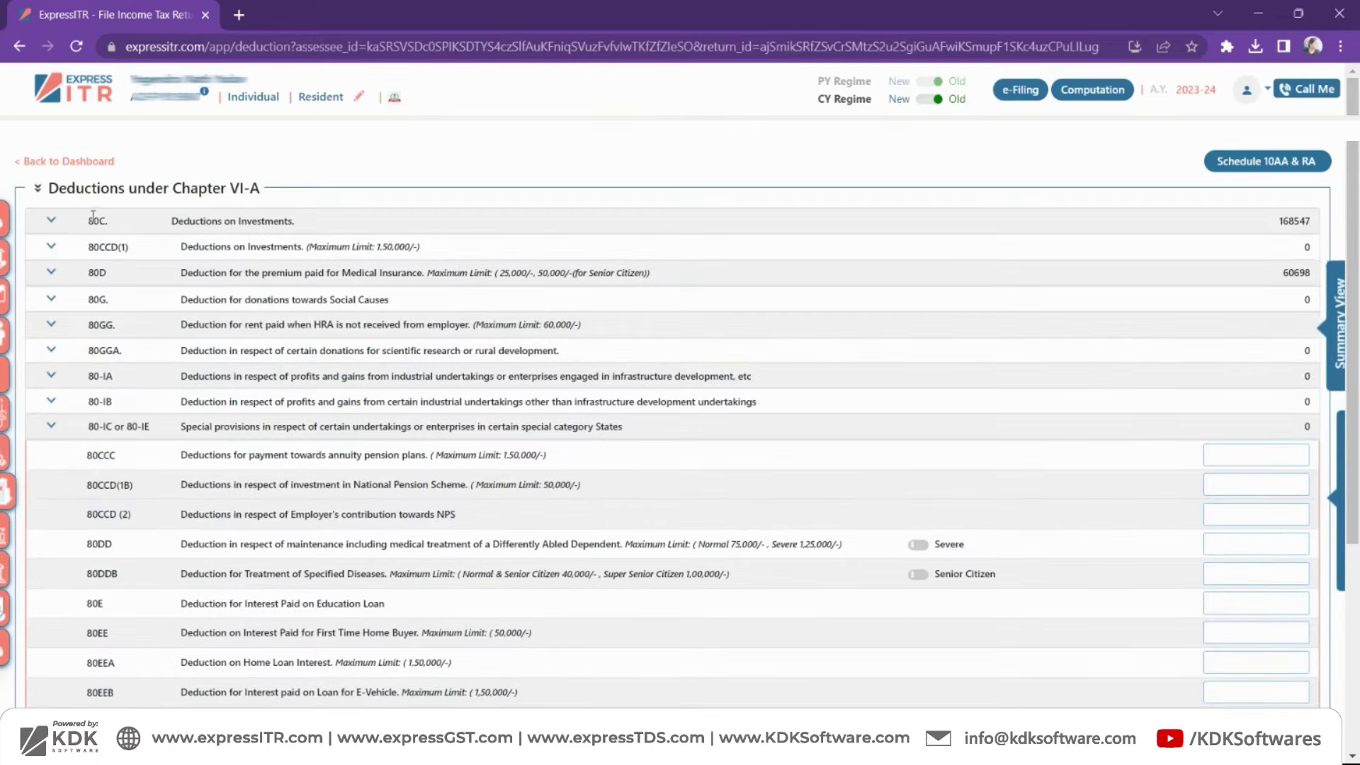
pyautogui.click(53, 222)
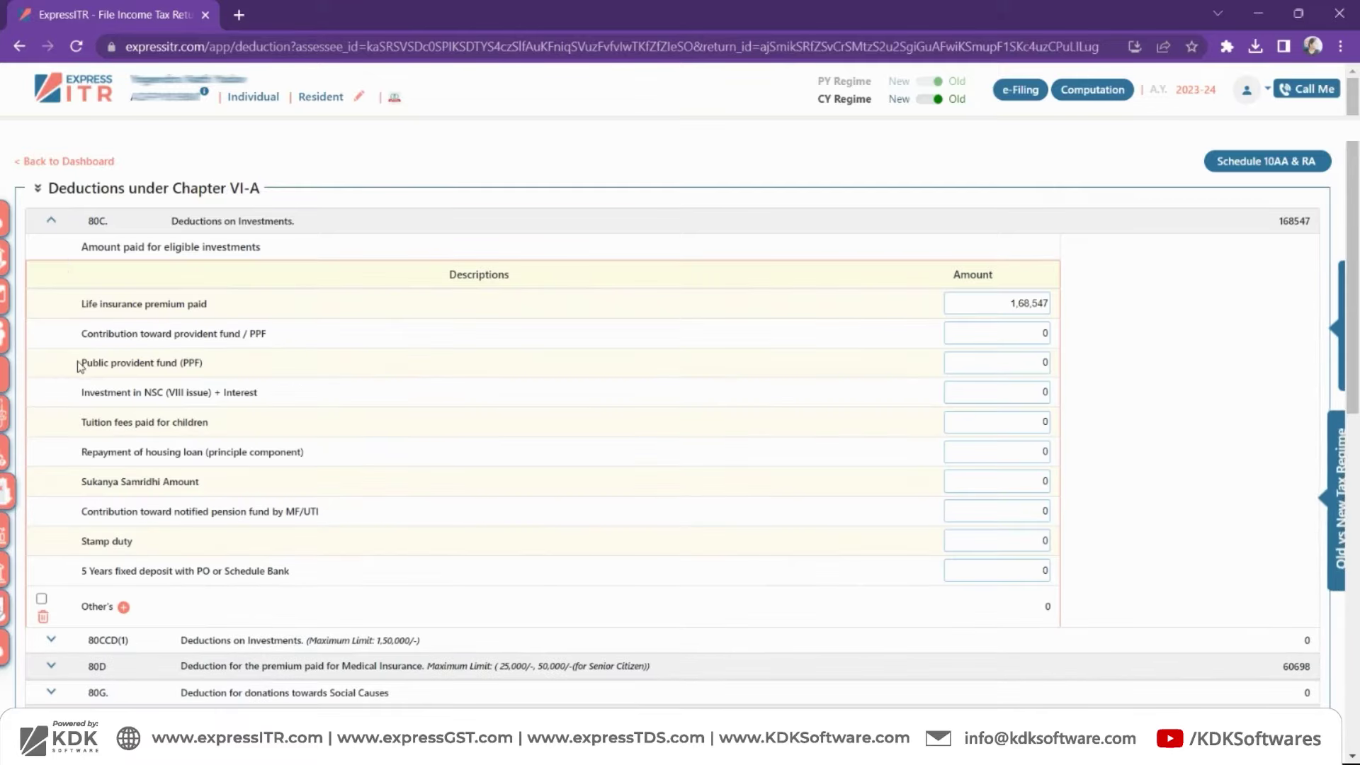
pyautogui.click(53, 222)
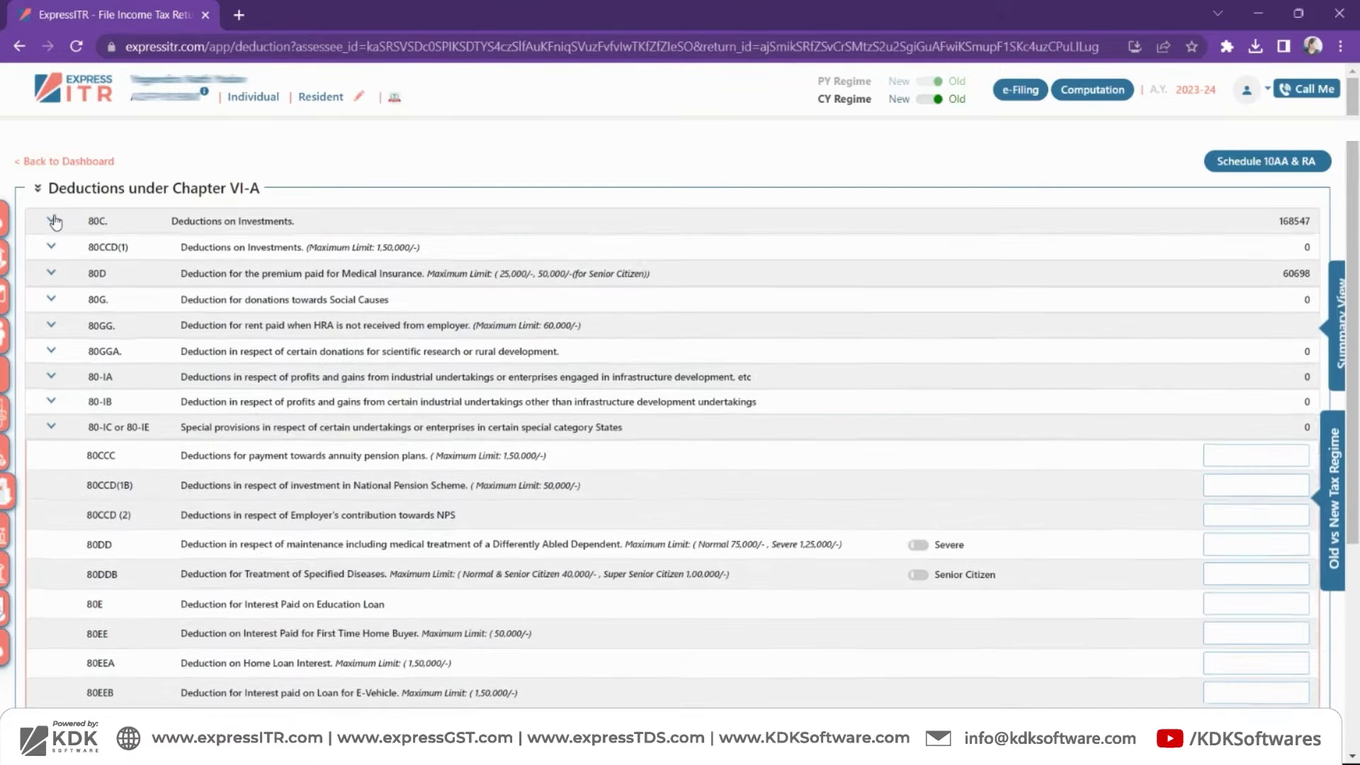
pyautogui.click(54, 222)
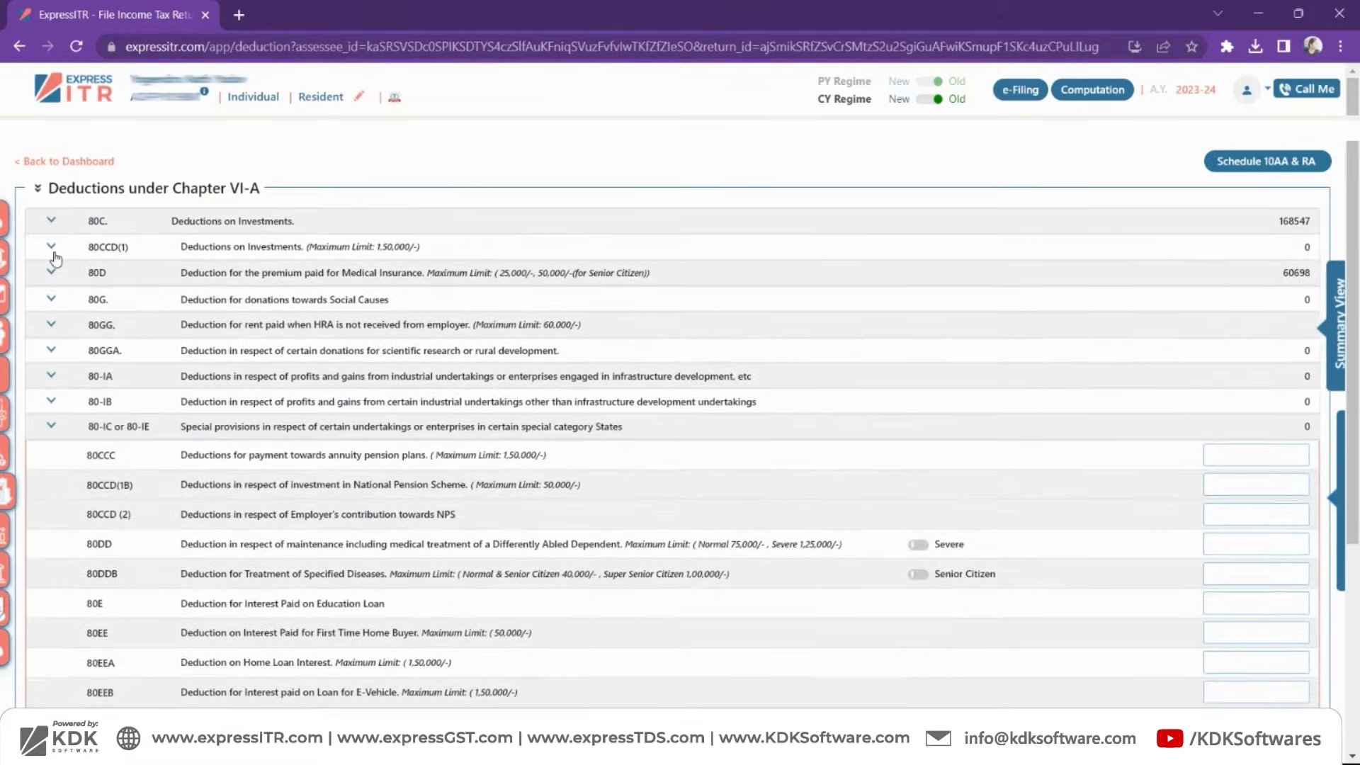
pyautogui.click(51, 249)
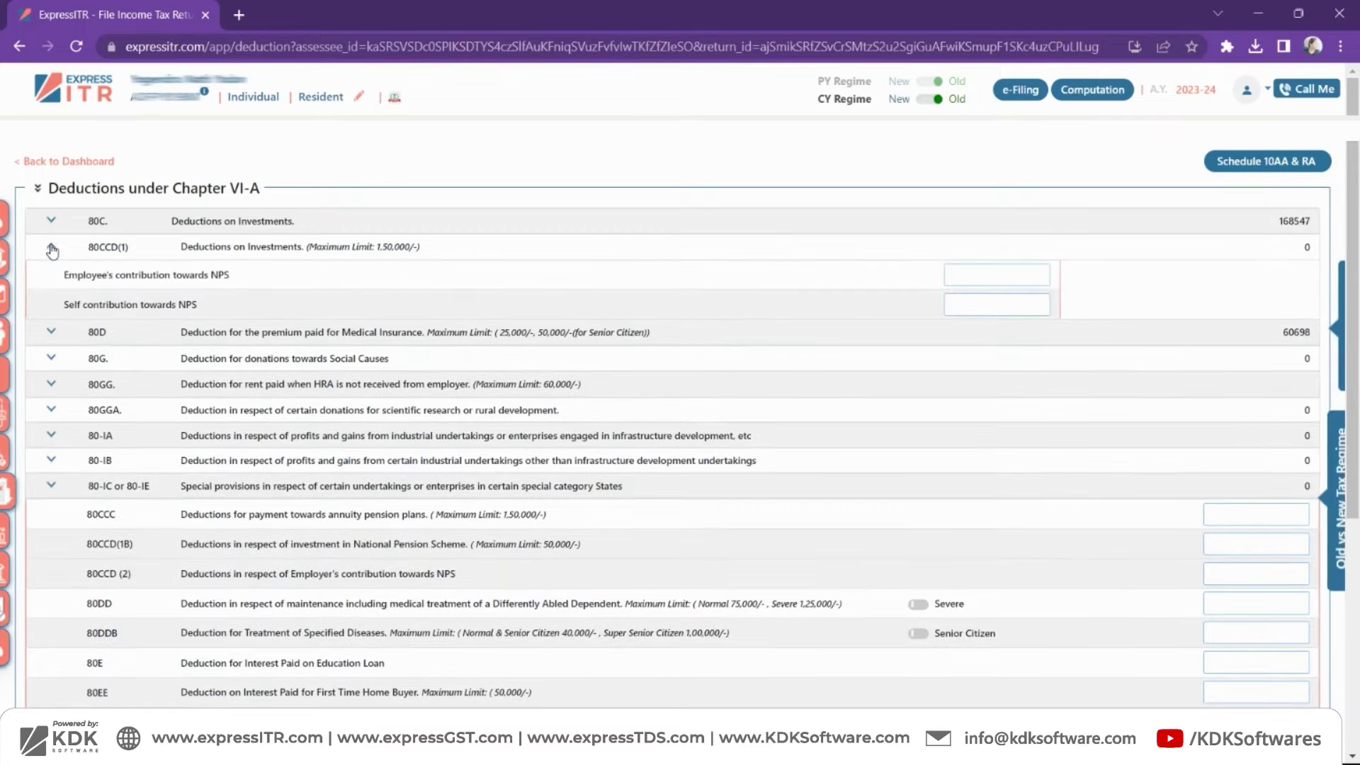
pyautogui.click(48, 248)
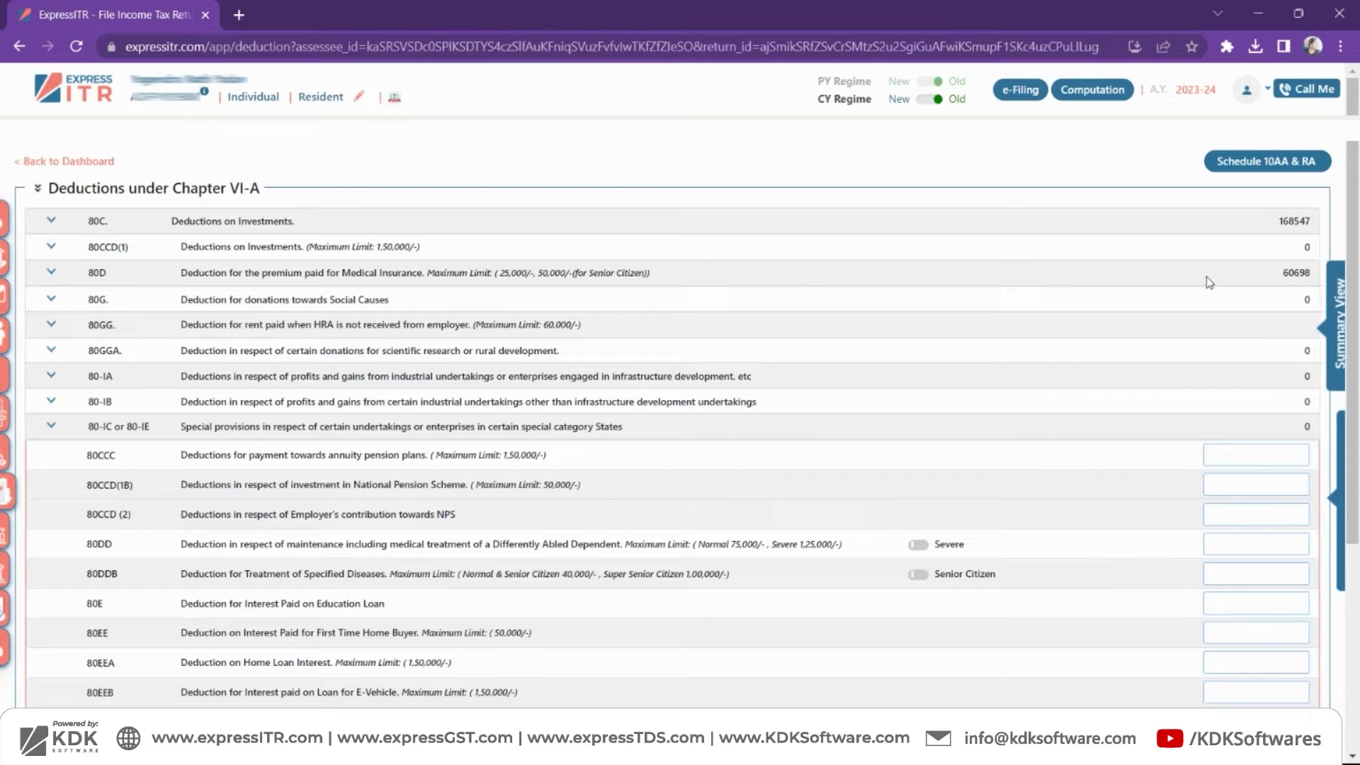
pyautogui.click(1334, 290)
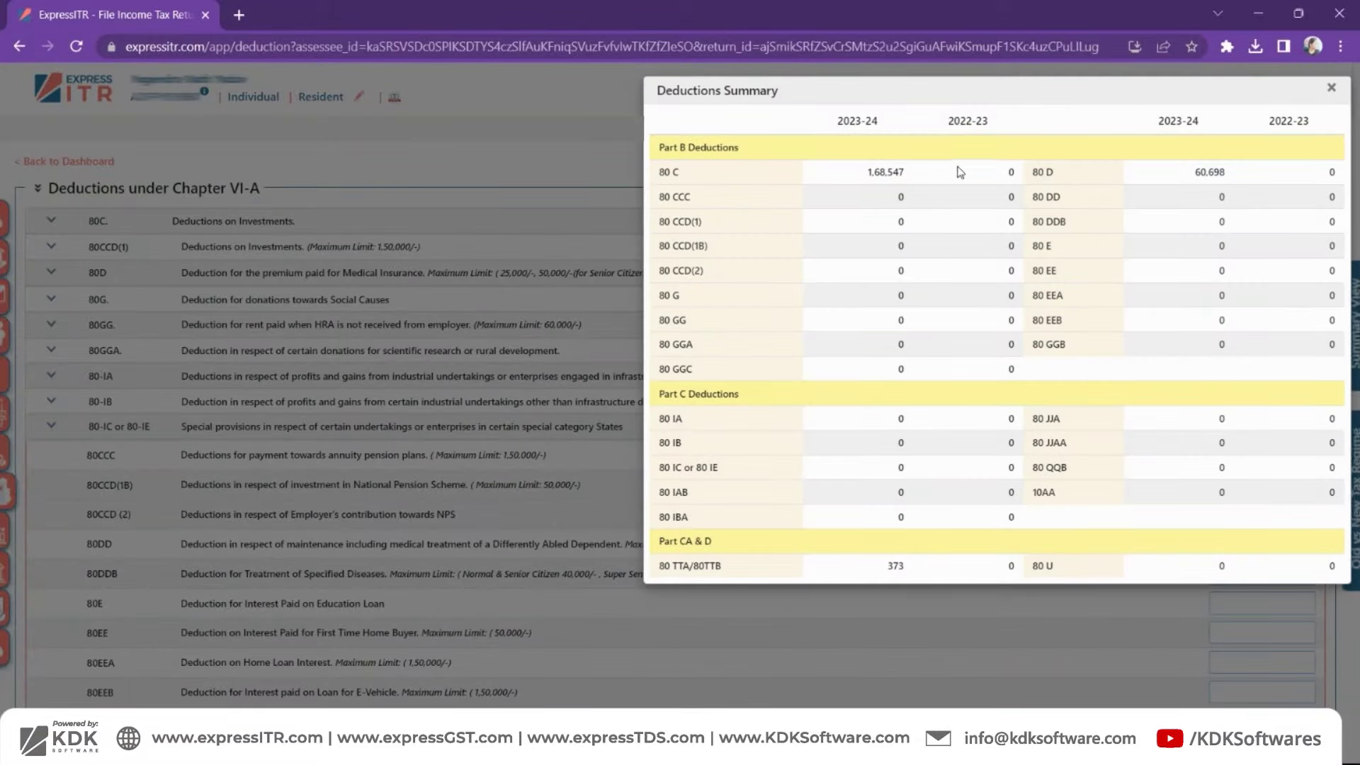
pyautogui.click(1331, 89)
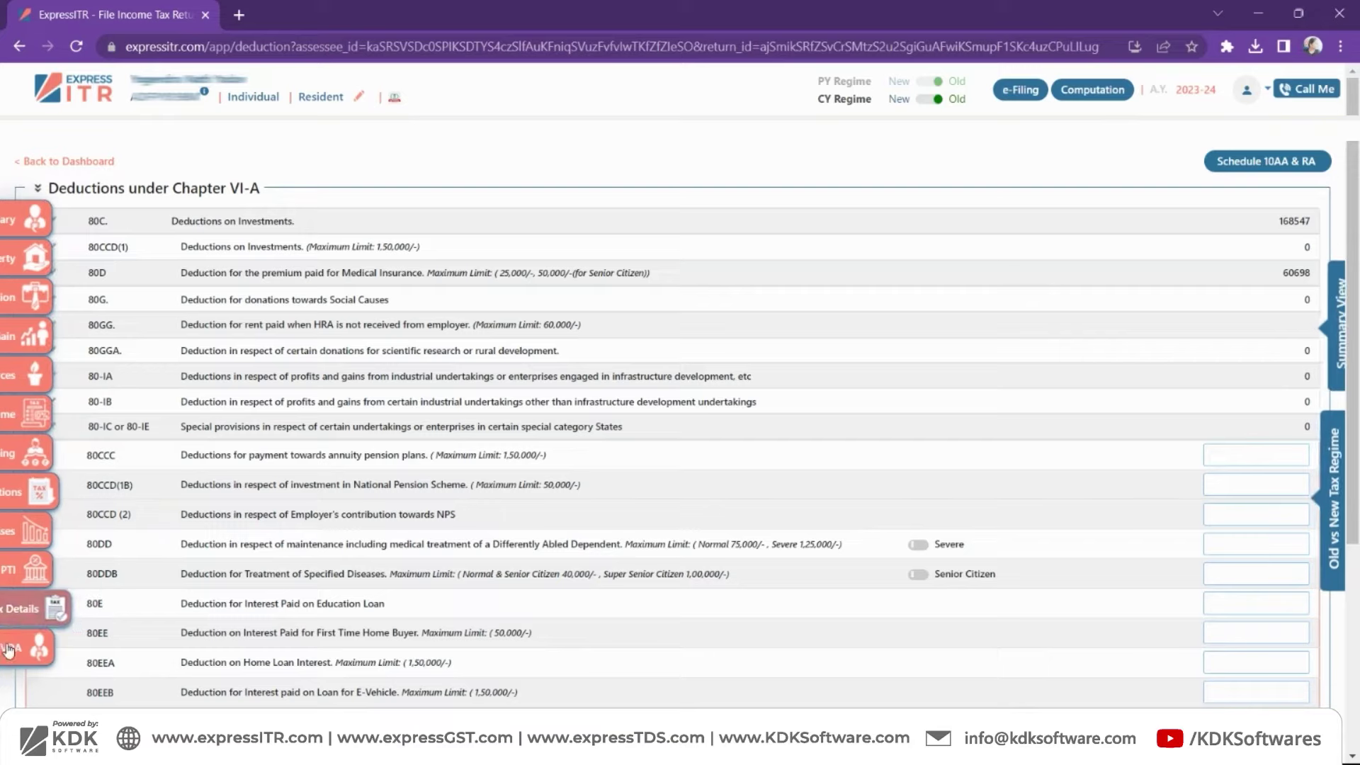
# - Overwrite Tax Details with AIS/26AS data, giving salary TDS of 51,703 on 8,87,268
pyautogui.click(2, 619)
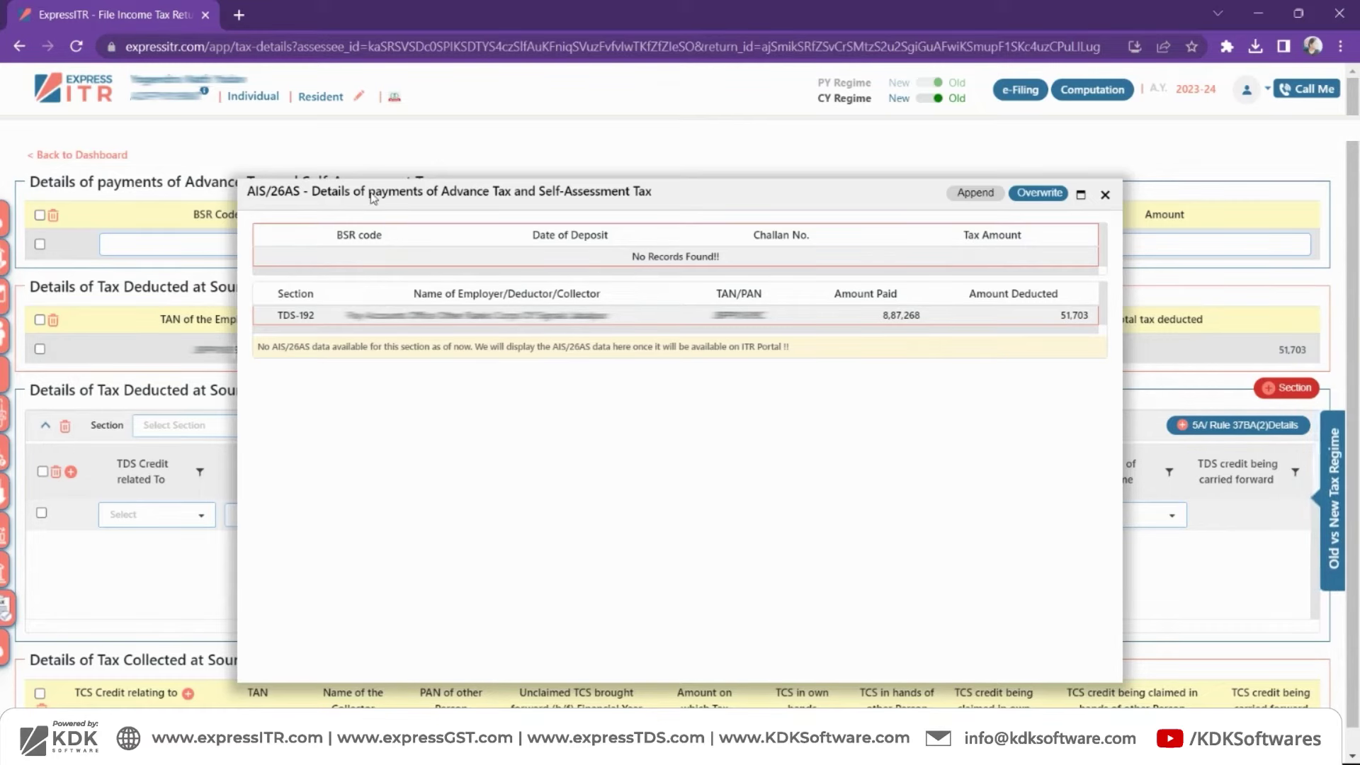
pyautogui.click(1045, 196)
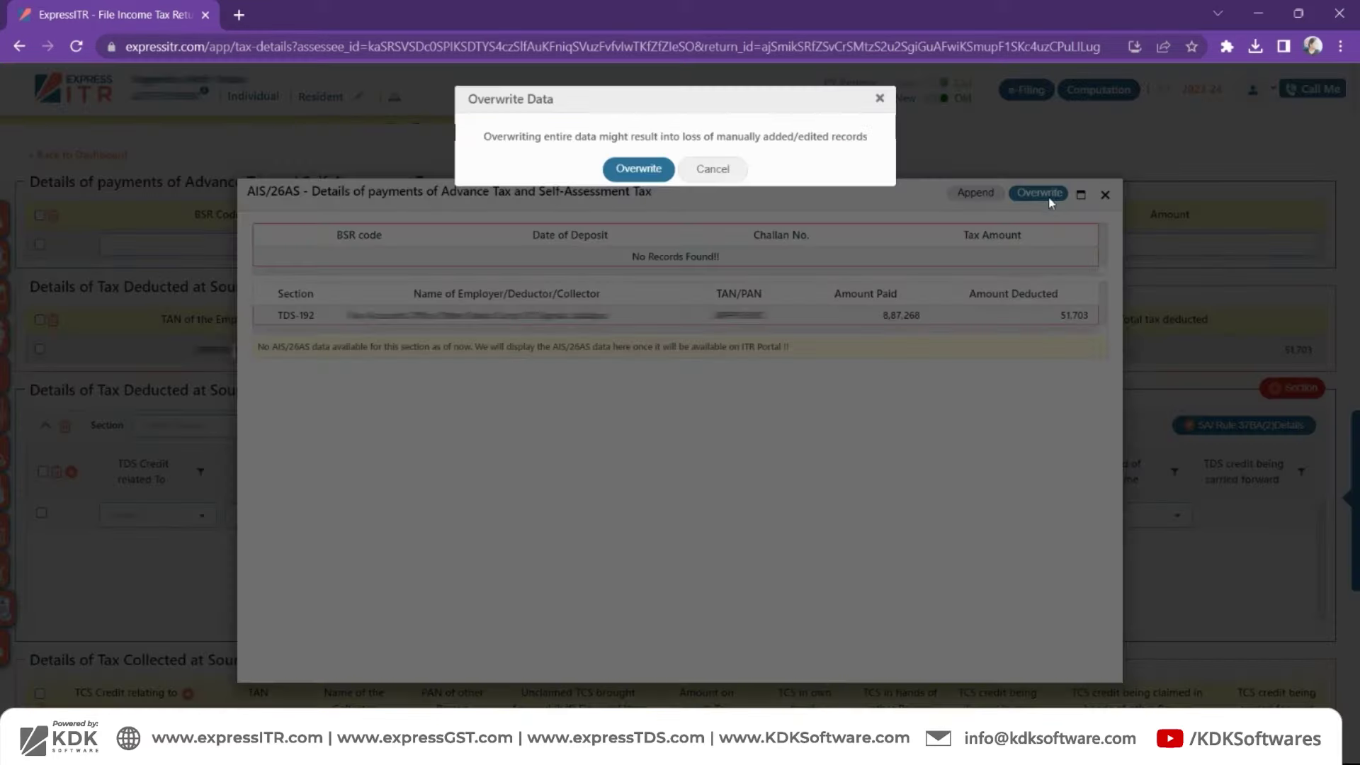
pyautogui.click(634, 176)
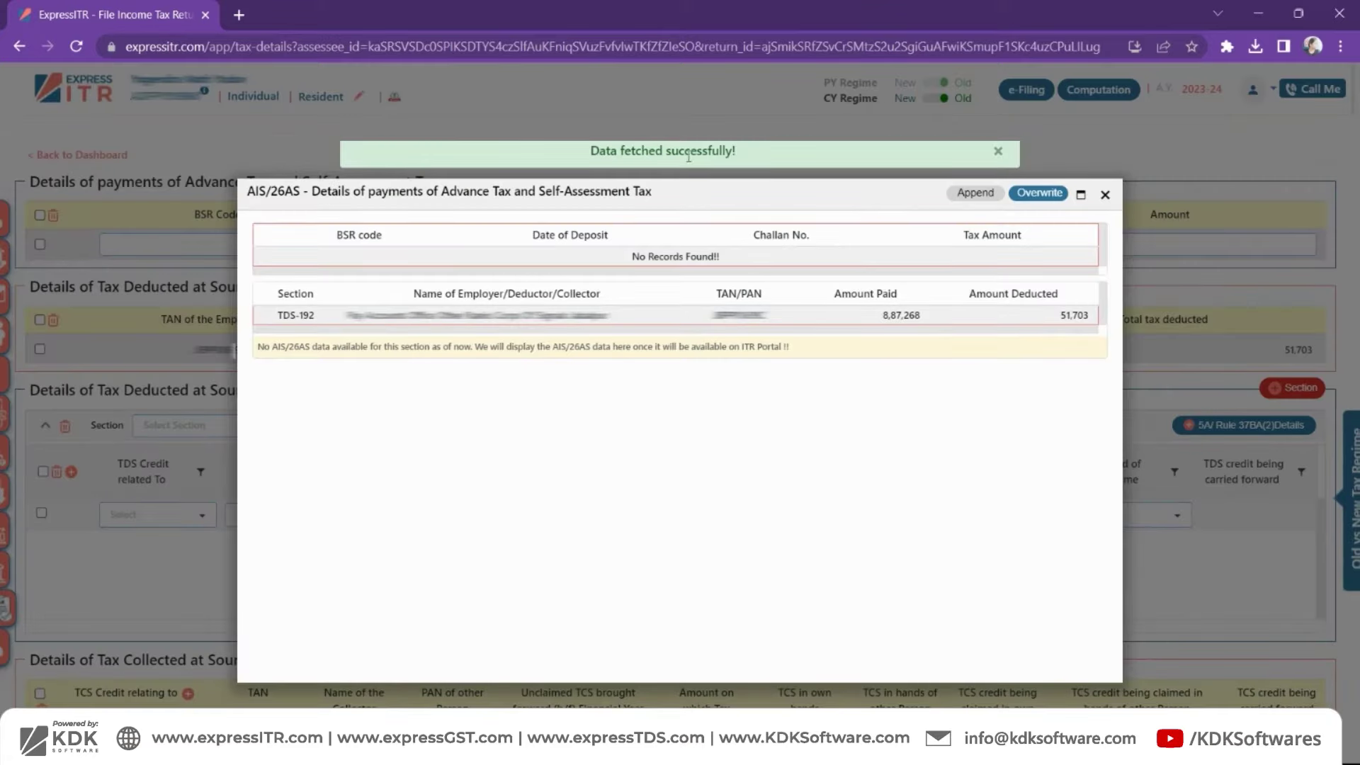
pyautogui.click(1105, 195)
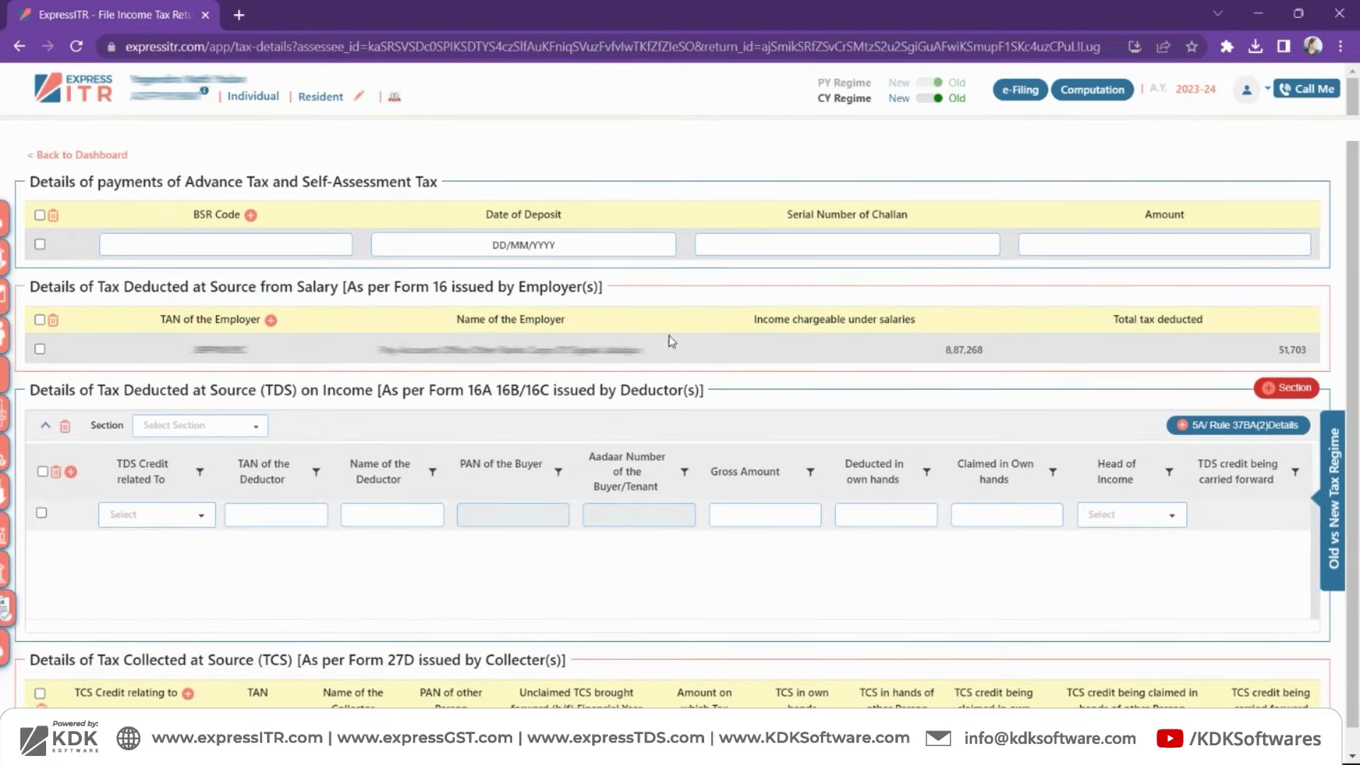
# - Open the Computation of Income and scroll through it to the Annexures, noting the 51,700 refund
pyautogui.click(1074, 99)
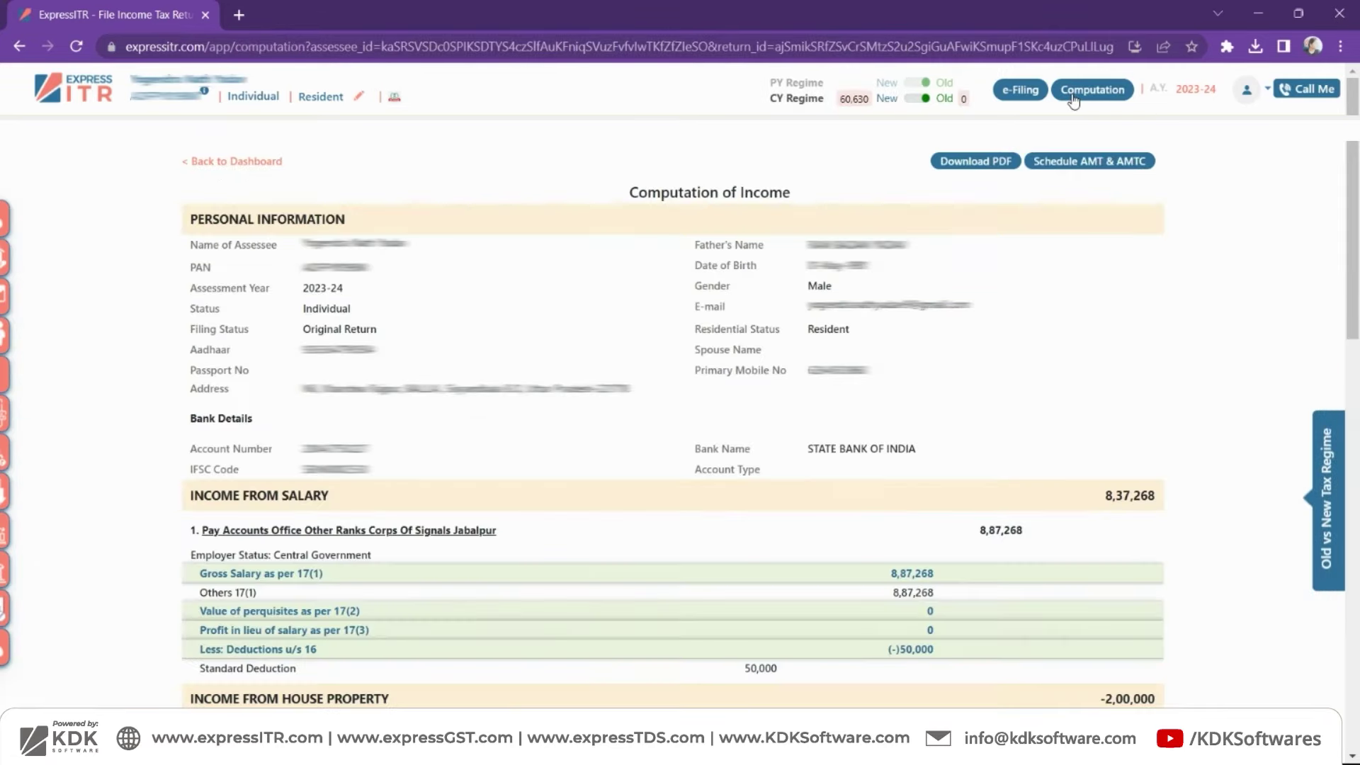
pyautogui.scroll(-1, 439, 237)
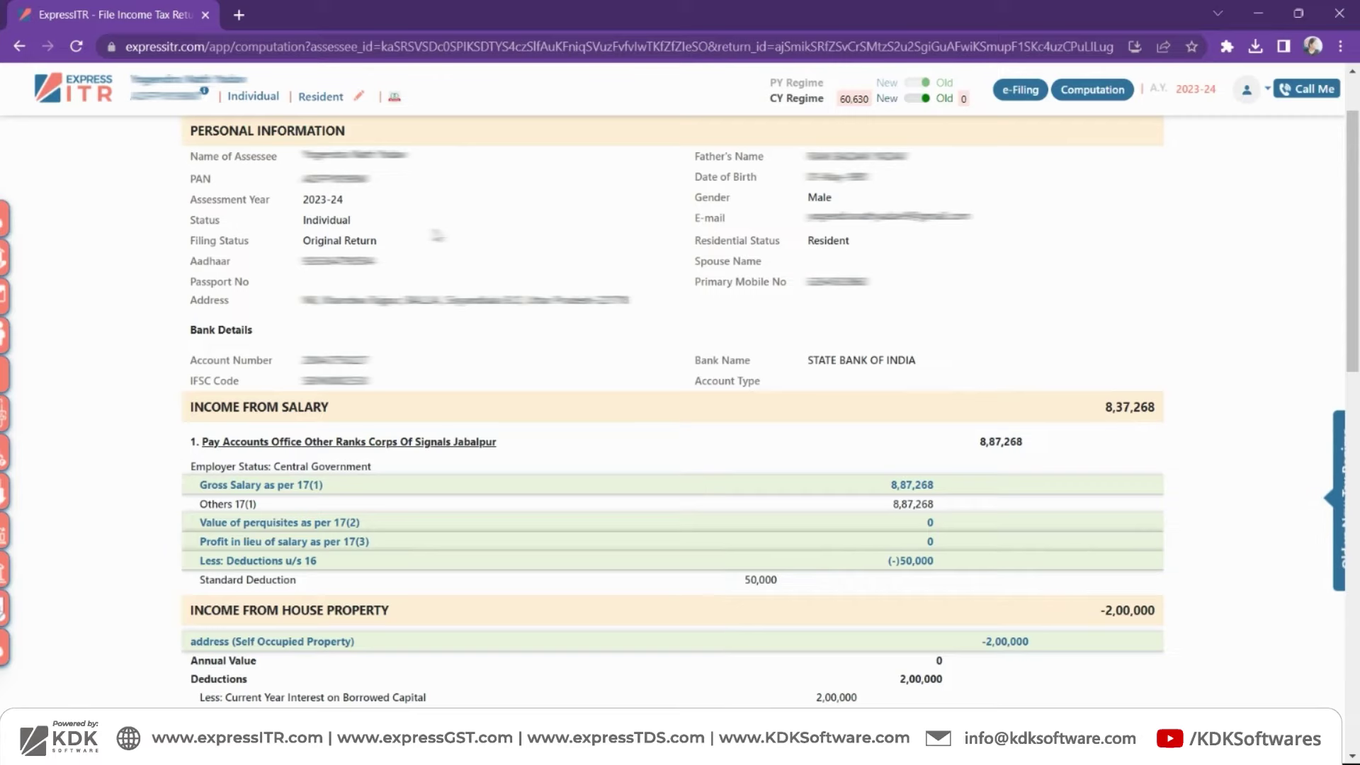
pyautogui.scroll(-4, 437, 235)
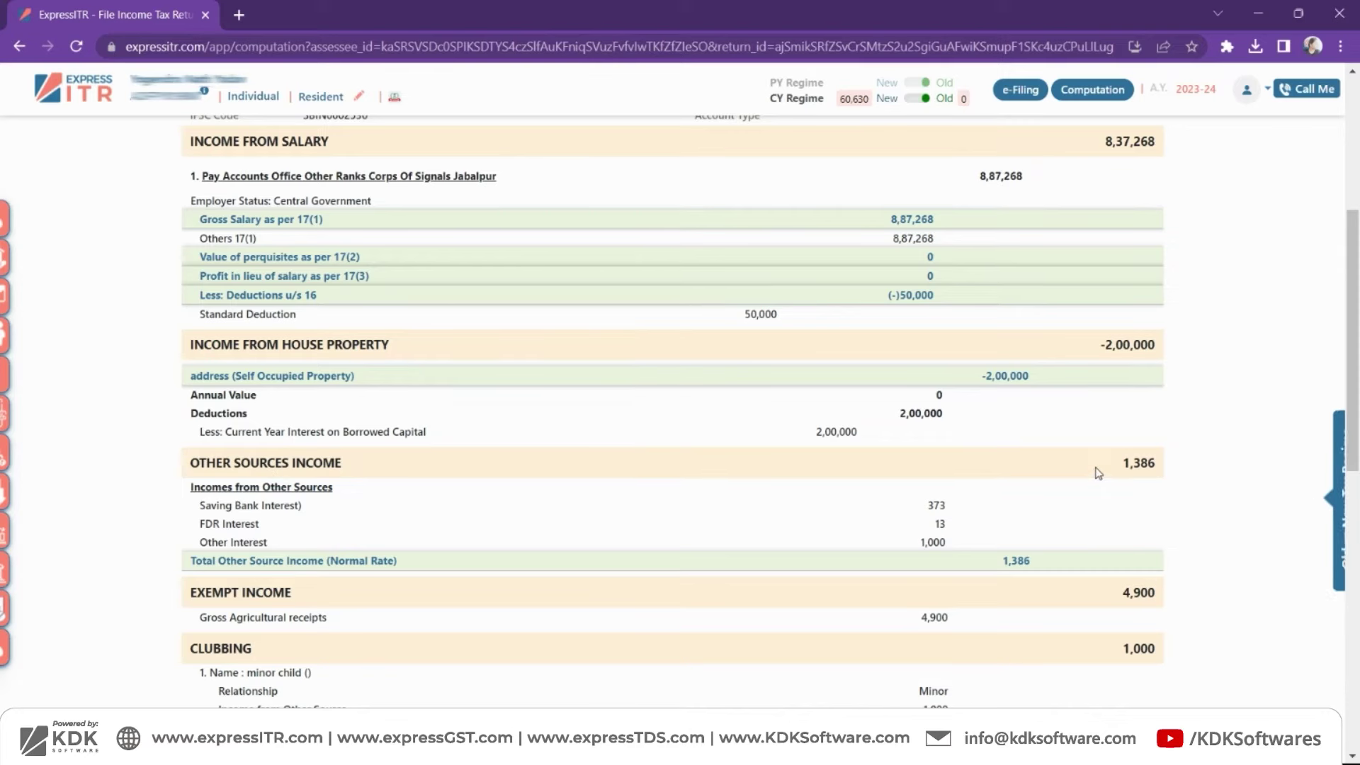
pyautogui.scroll(-5, 1099, 473)
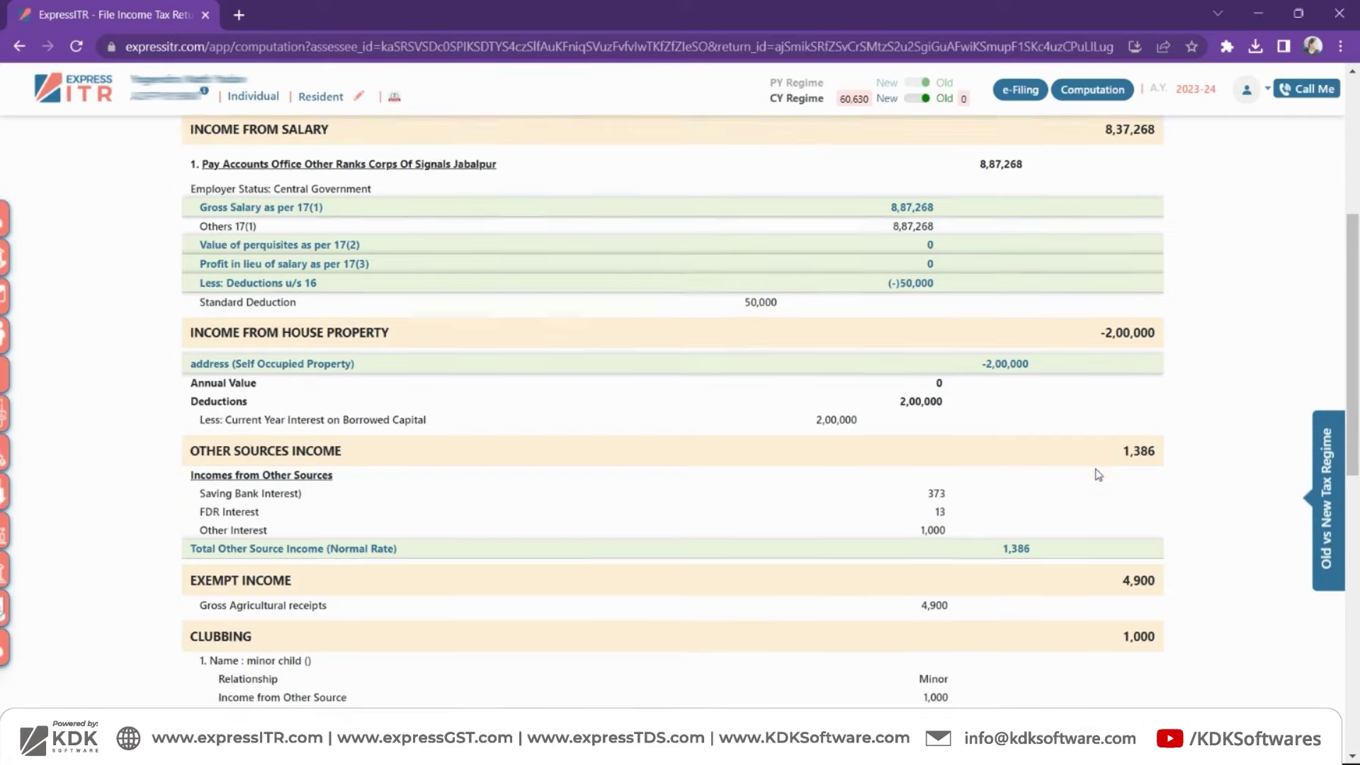
pyautogui.scroll(-4, 1098, 473)
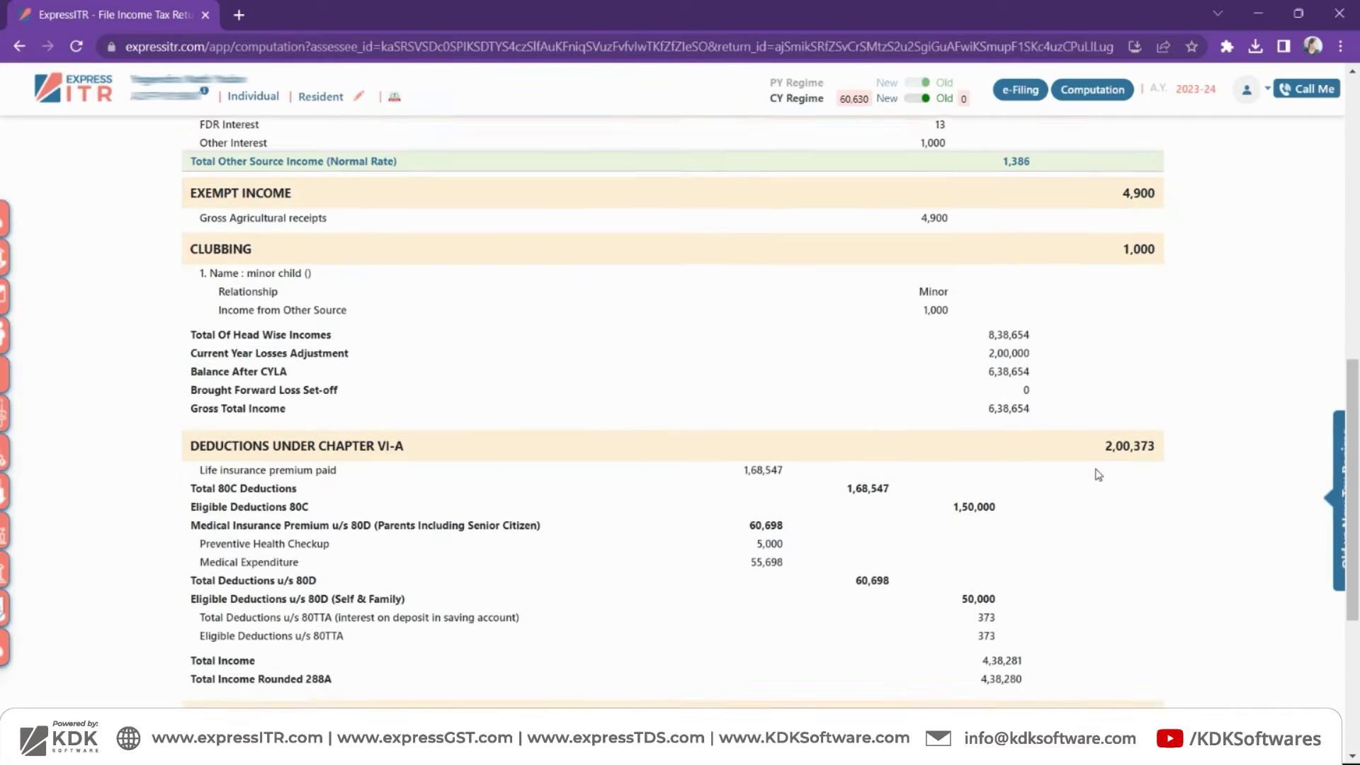
pyautogui.scroll(-2, 1098, 475)
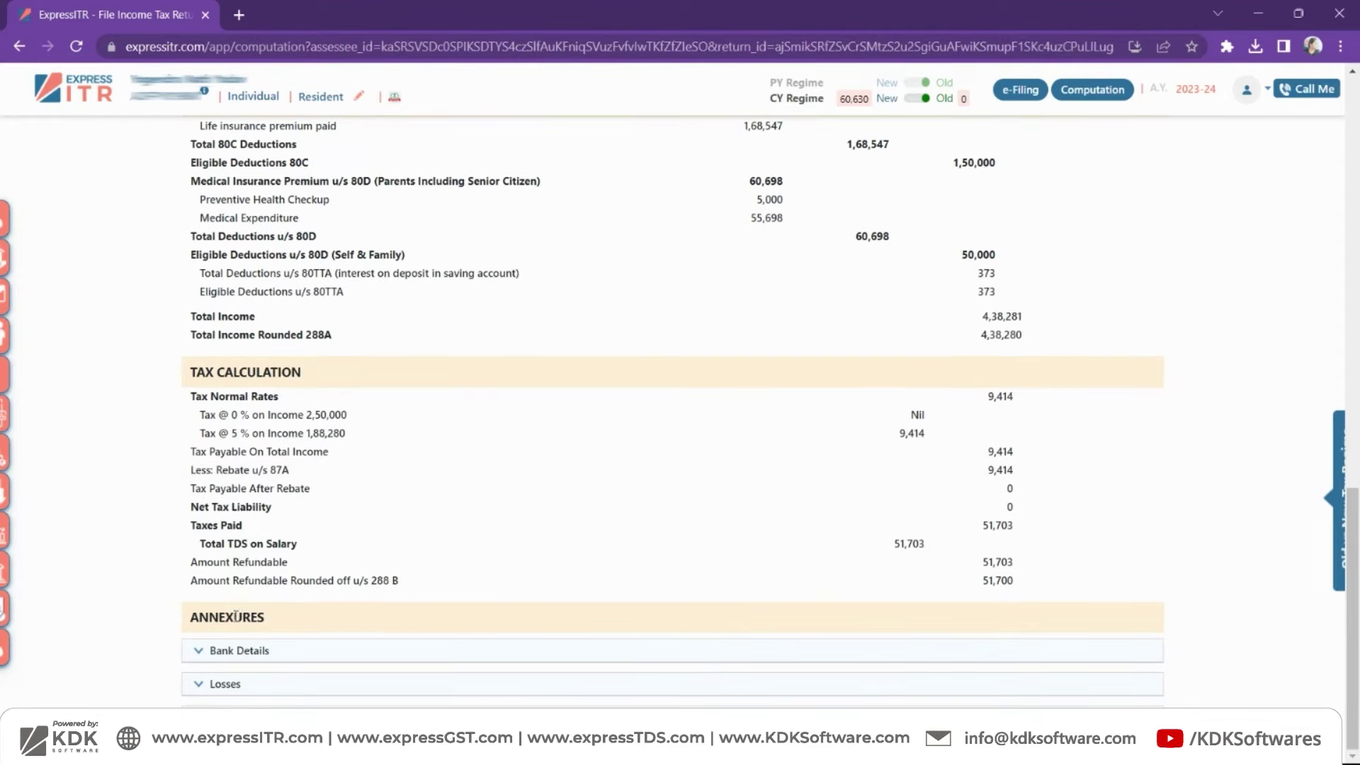
pyautogui.moveTo(270, 621); pyautogui.dragTo(196, 609)
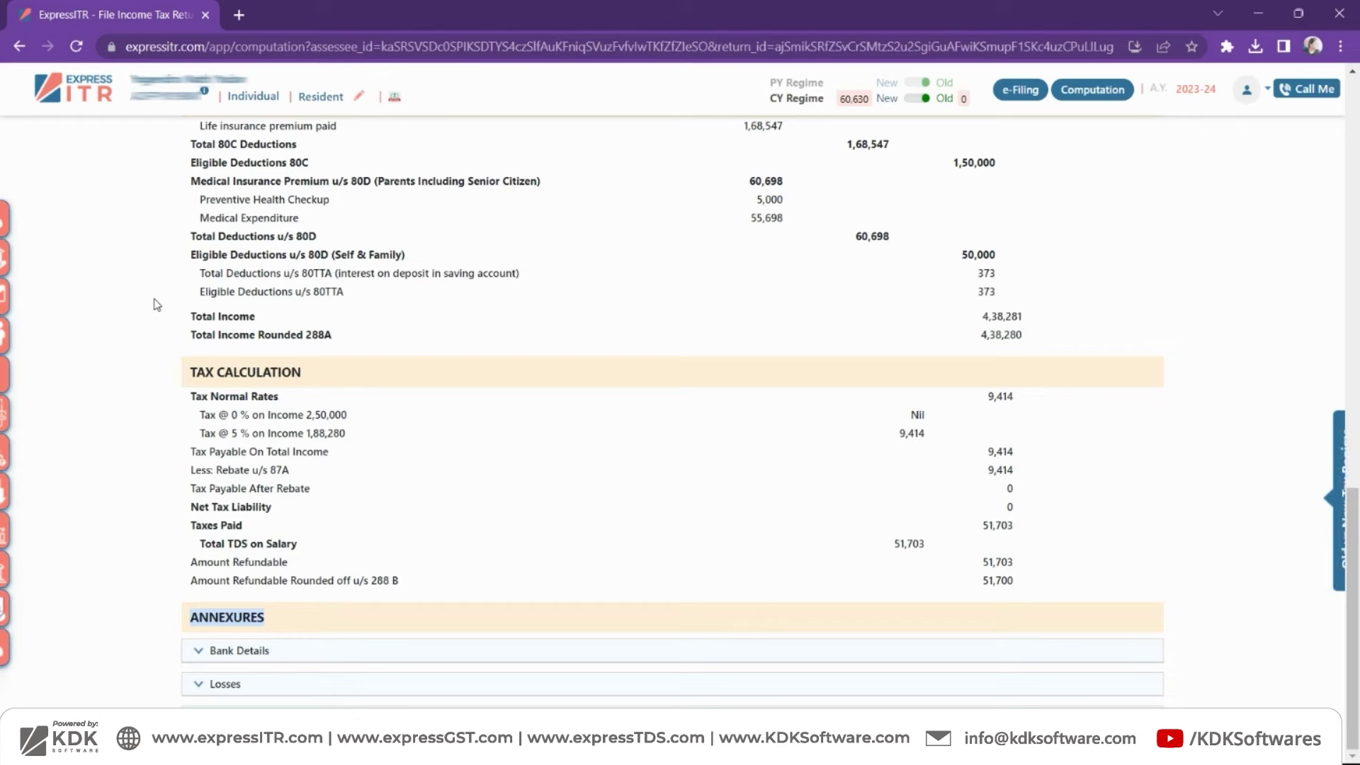
pyautogui.click(153, 287)
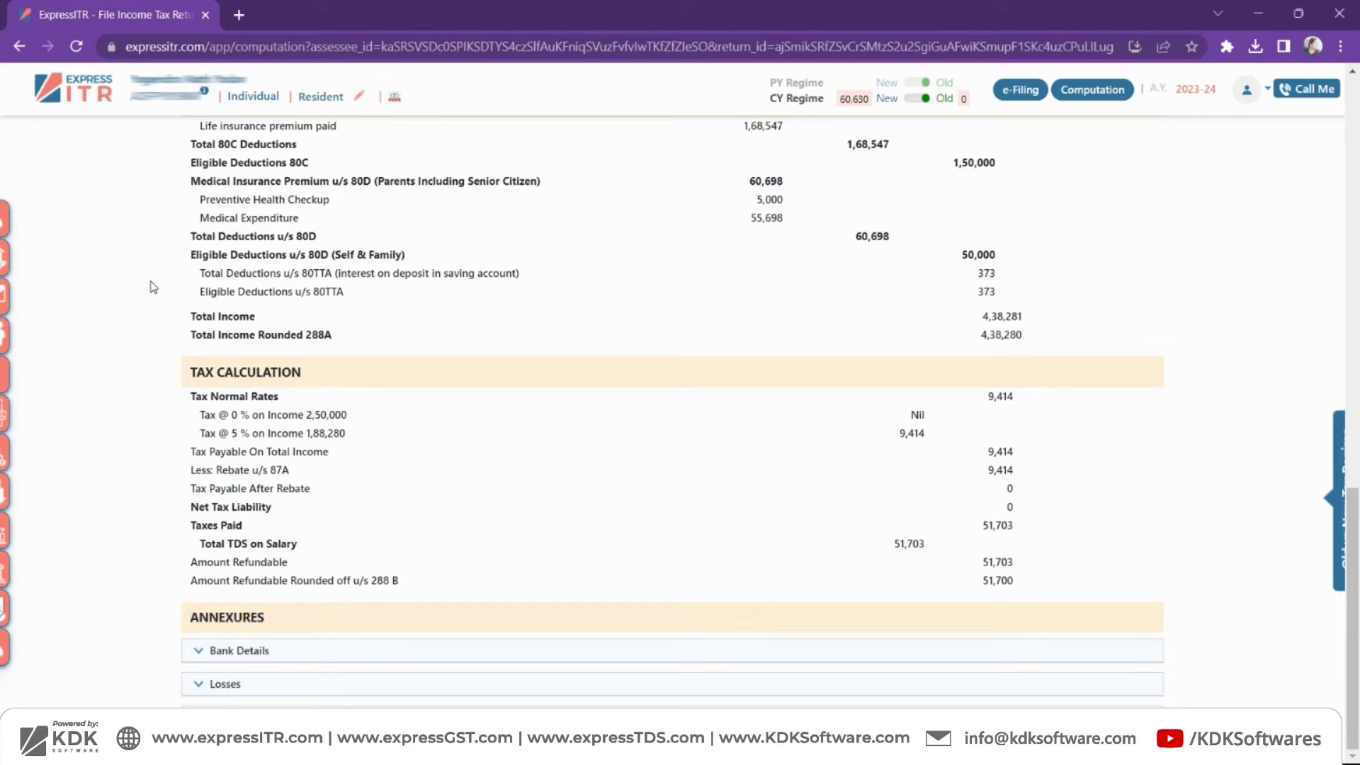
# - Expand the Bank Details annexure and review it
pyautogui.click(197, 656)
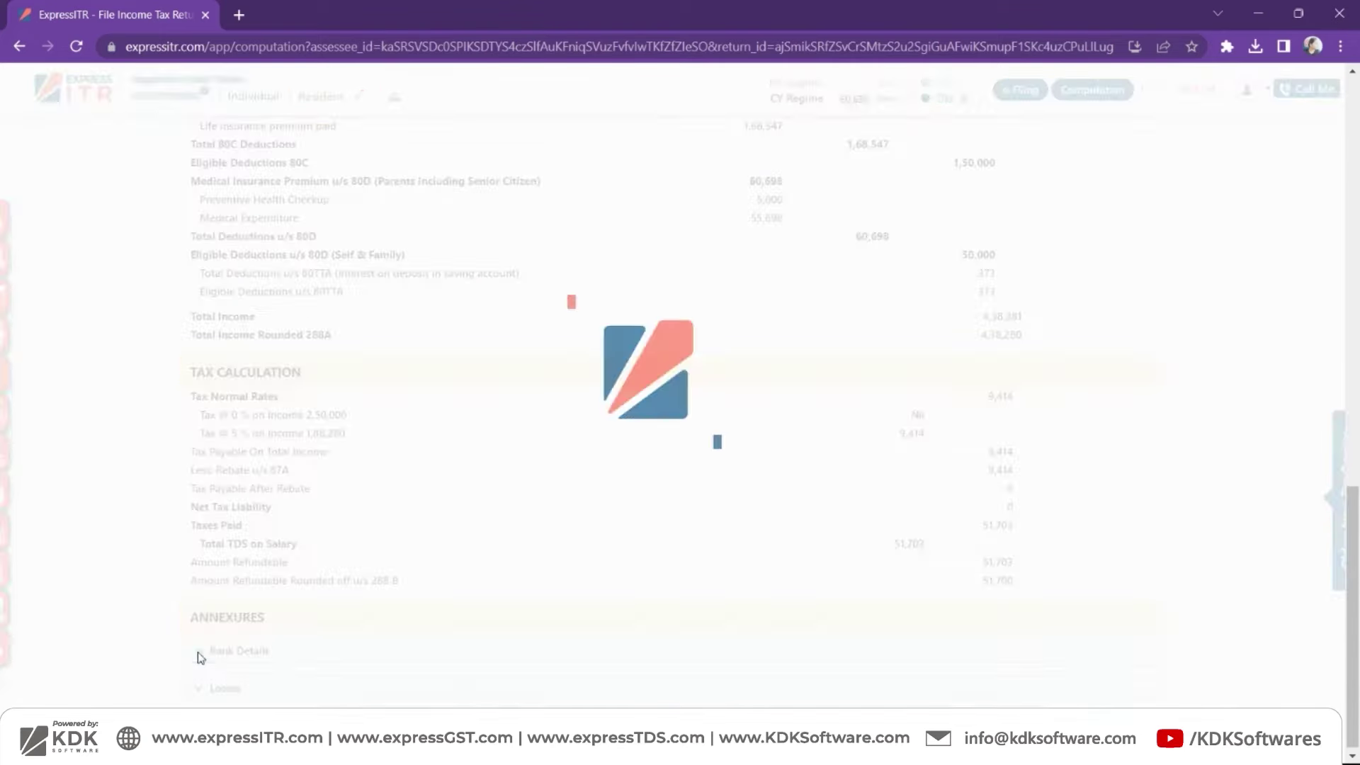
pyautogui.scroll(-1, 159, 563)
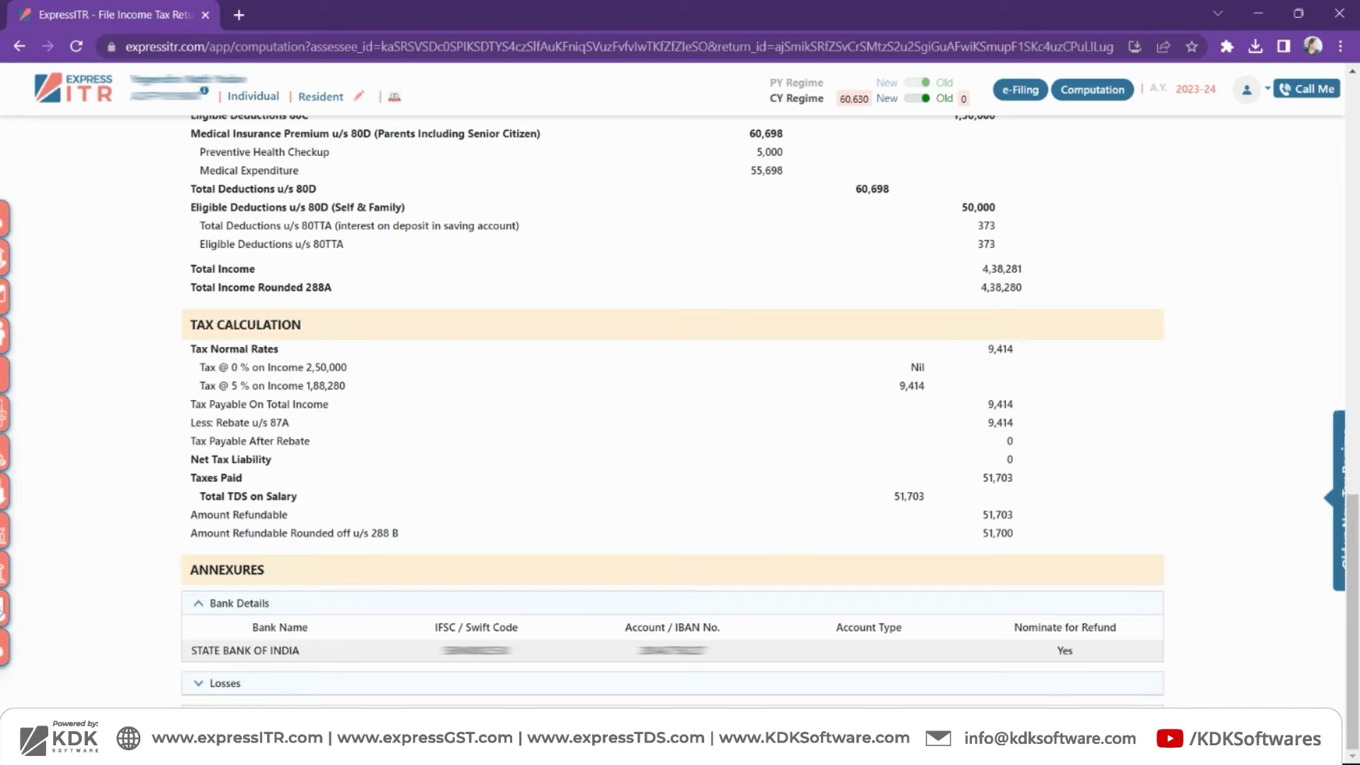
pyautogui.scroll(-2, 144, 564)
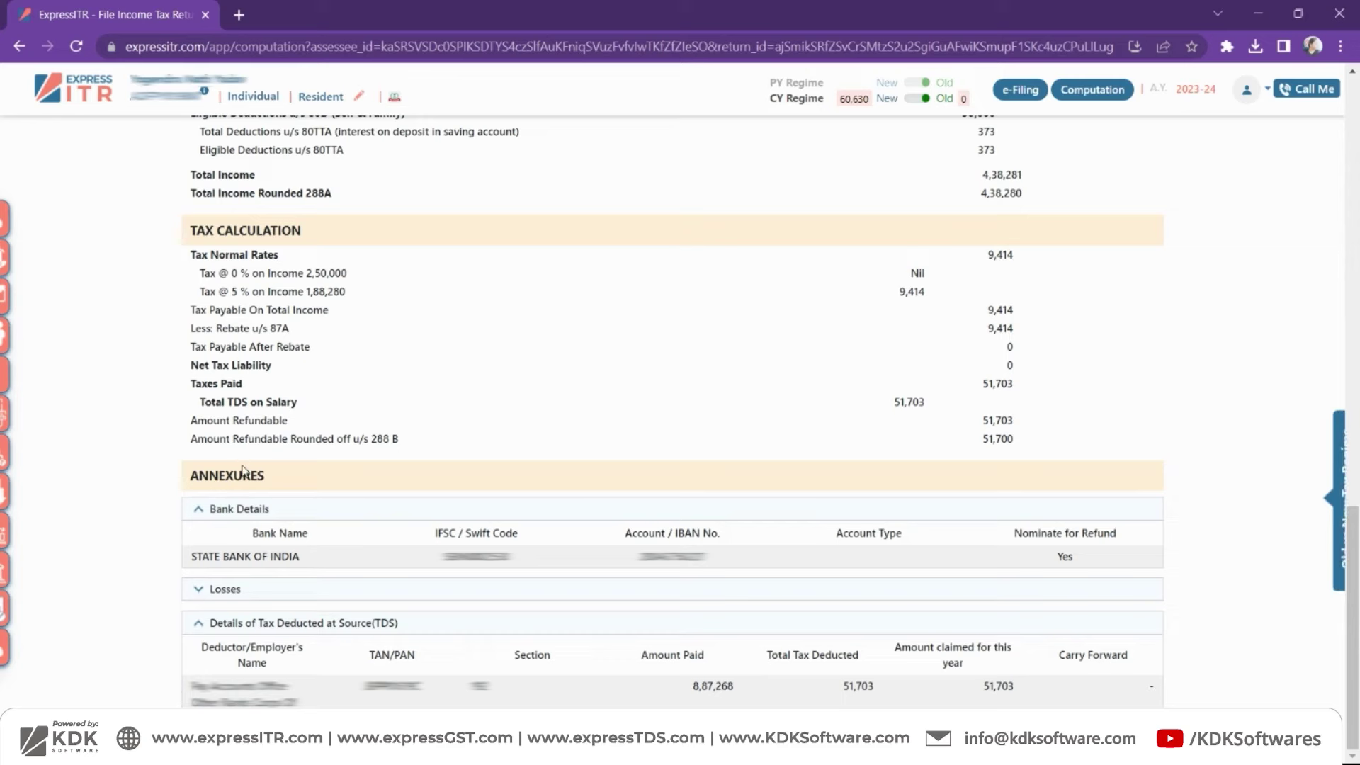
pyautogui.scroll(10, 465, 316)
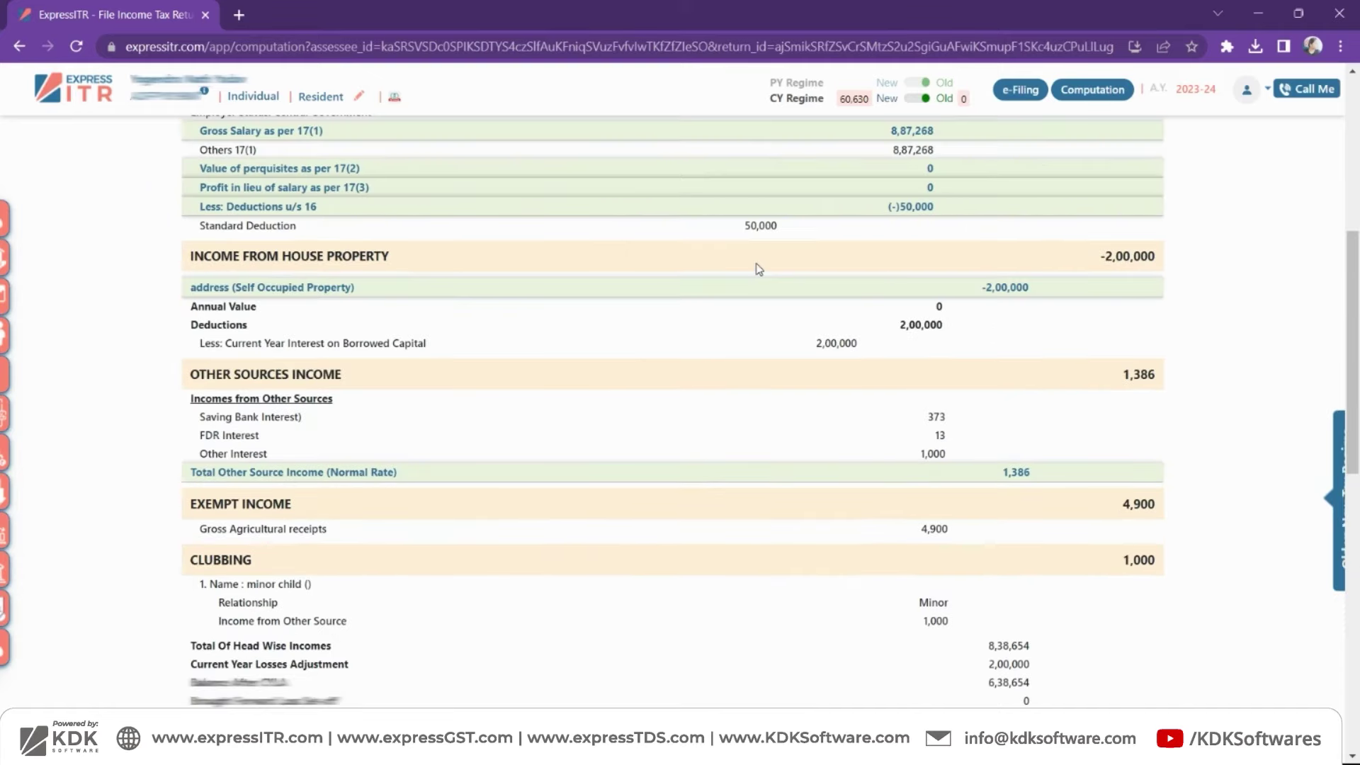
pyautogui.scroll(10, 758, 270)
pyautogui.click(967, 162)
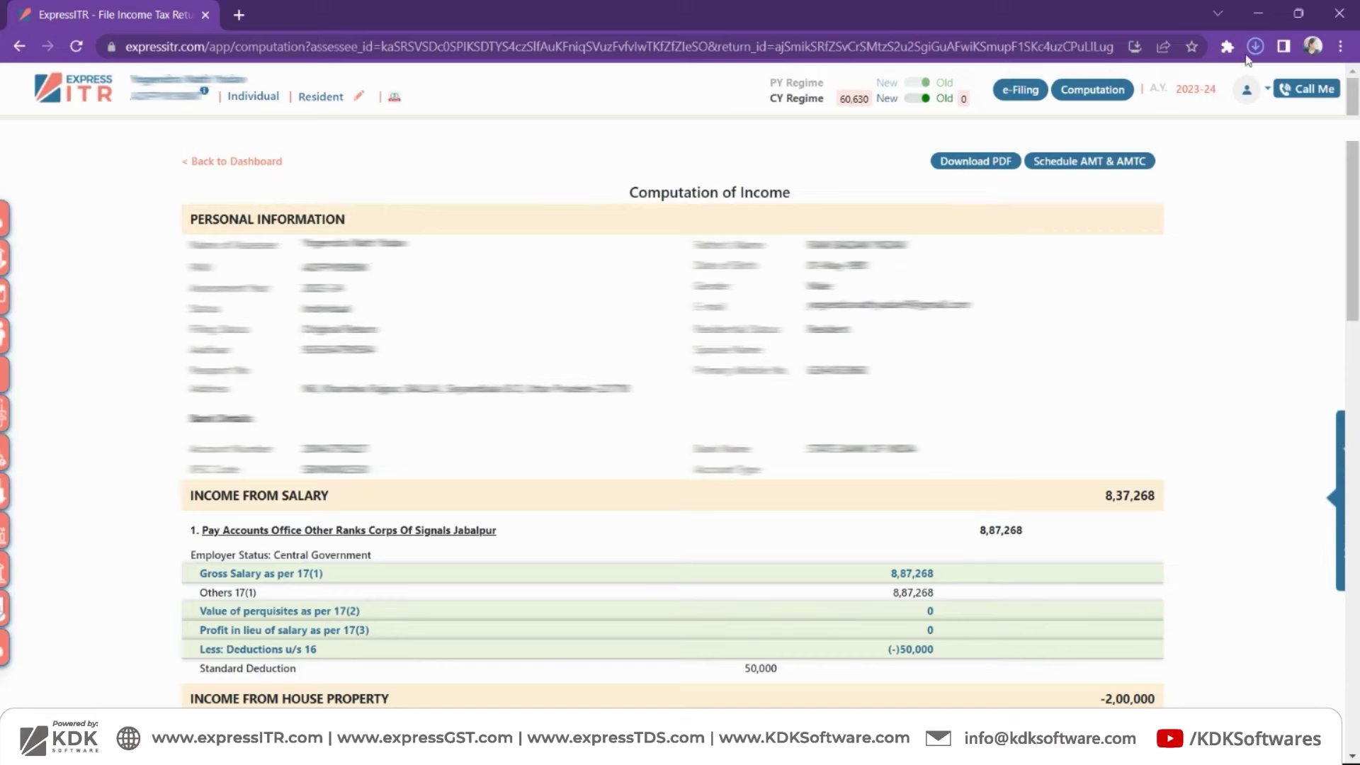
pyautogui.click(1254, 48)
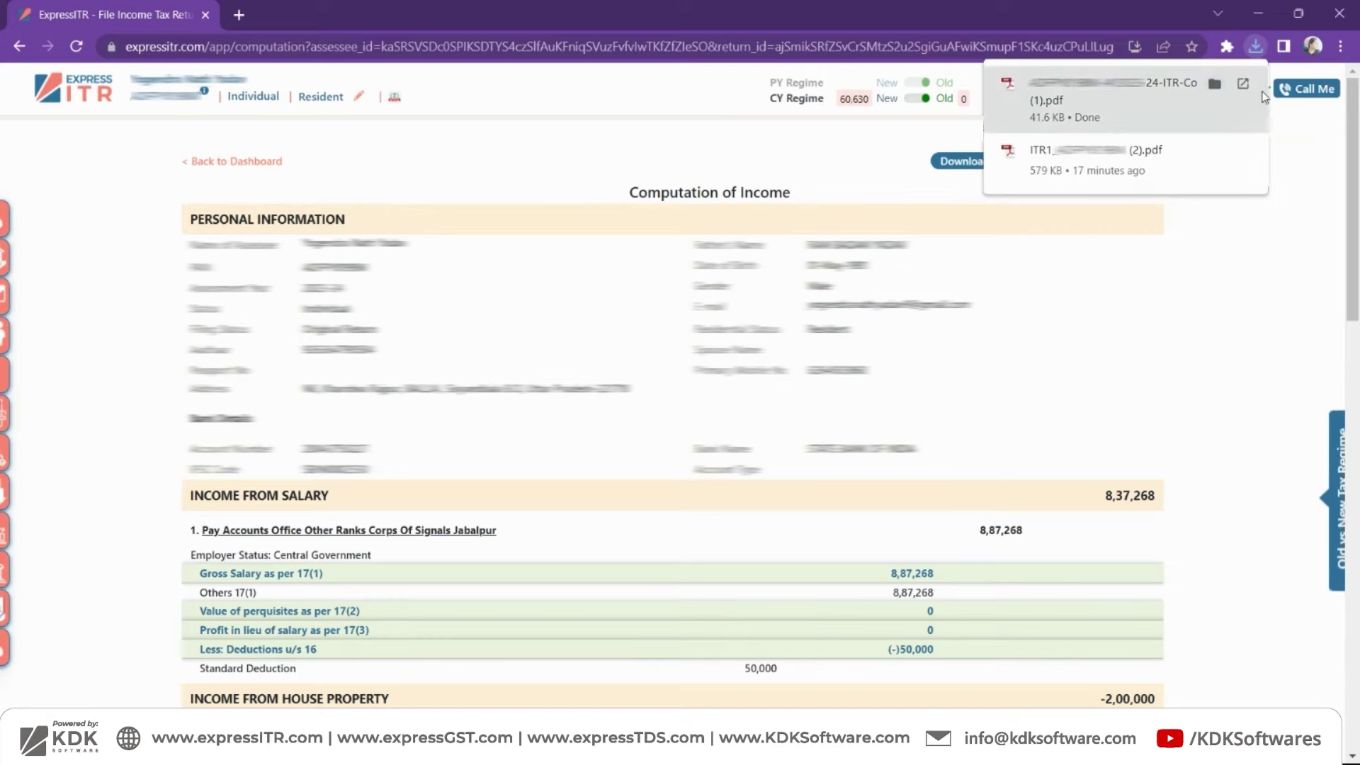
pyautogui.click(1241, 85)
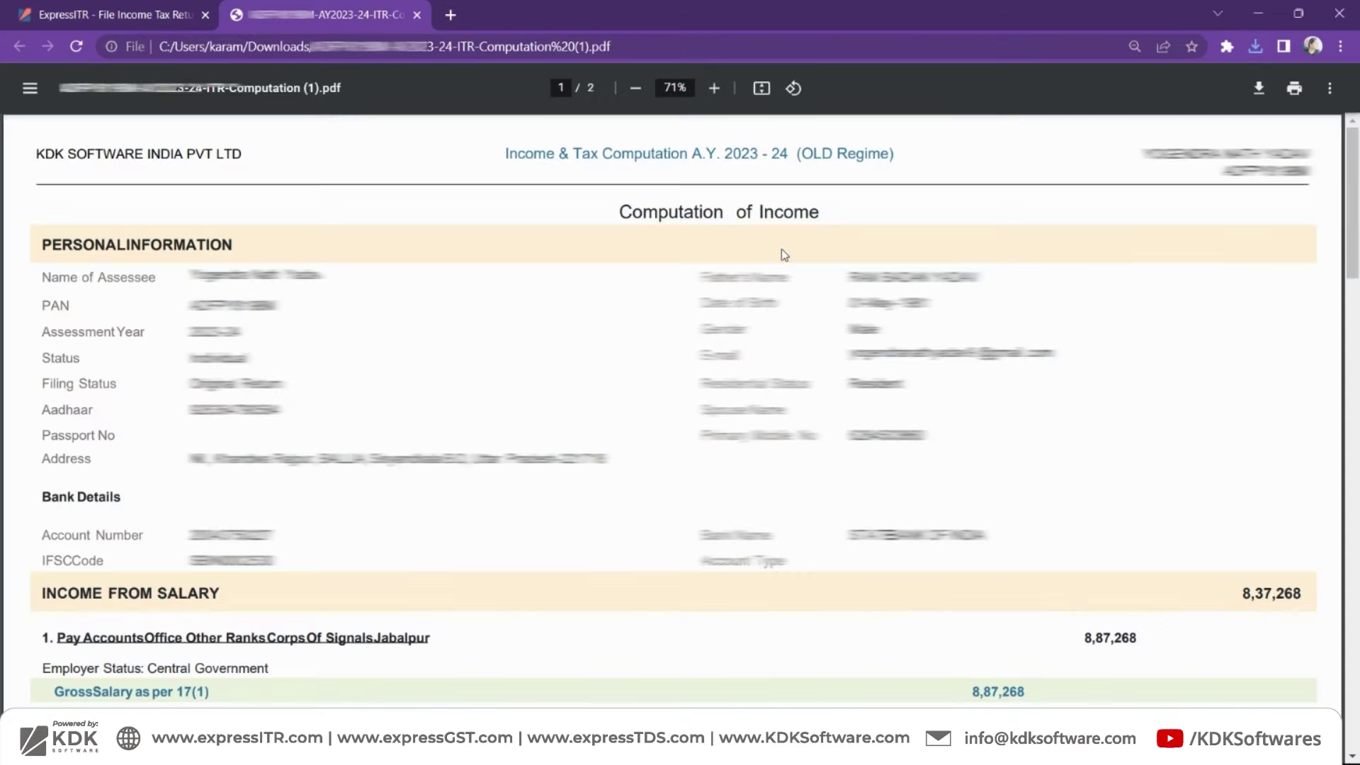
pyautogui.scroll(-15, 532, 432)
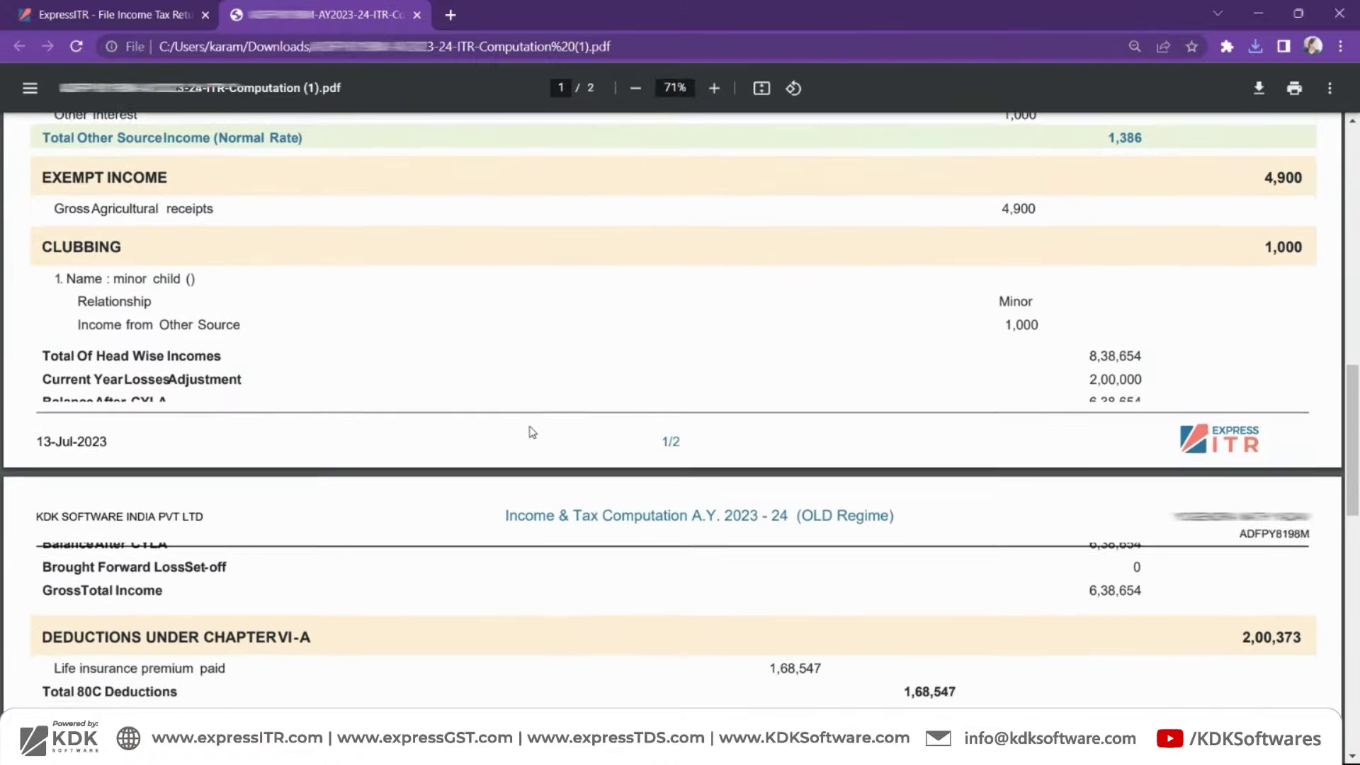
pyautogui.scroll(-15, 532, 432)
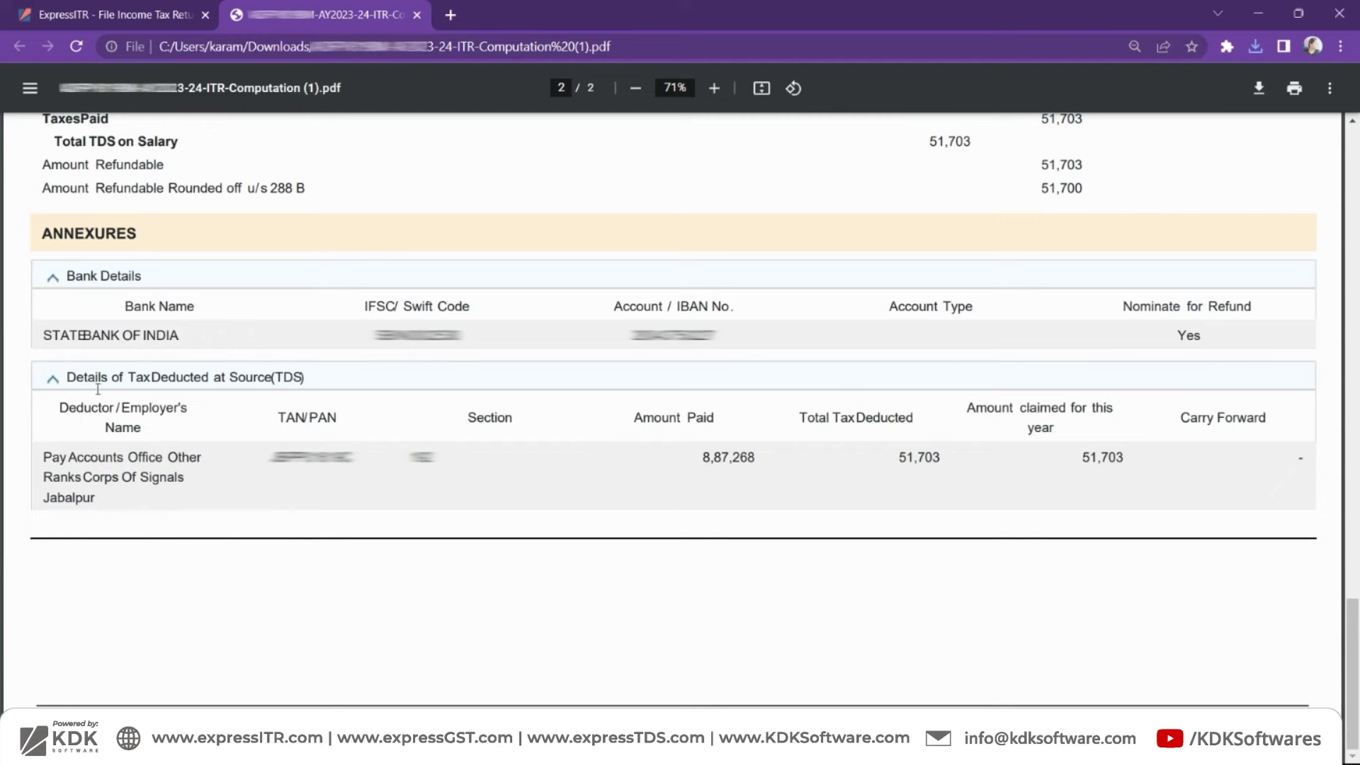
pyautogui.moveTo(143, 229); pyautogui.dragTo(42, 232)
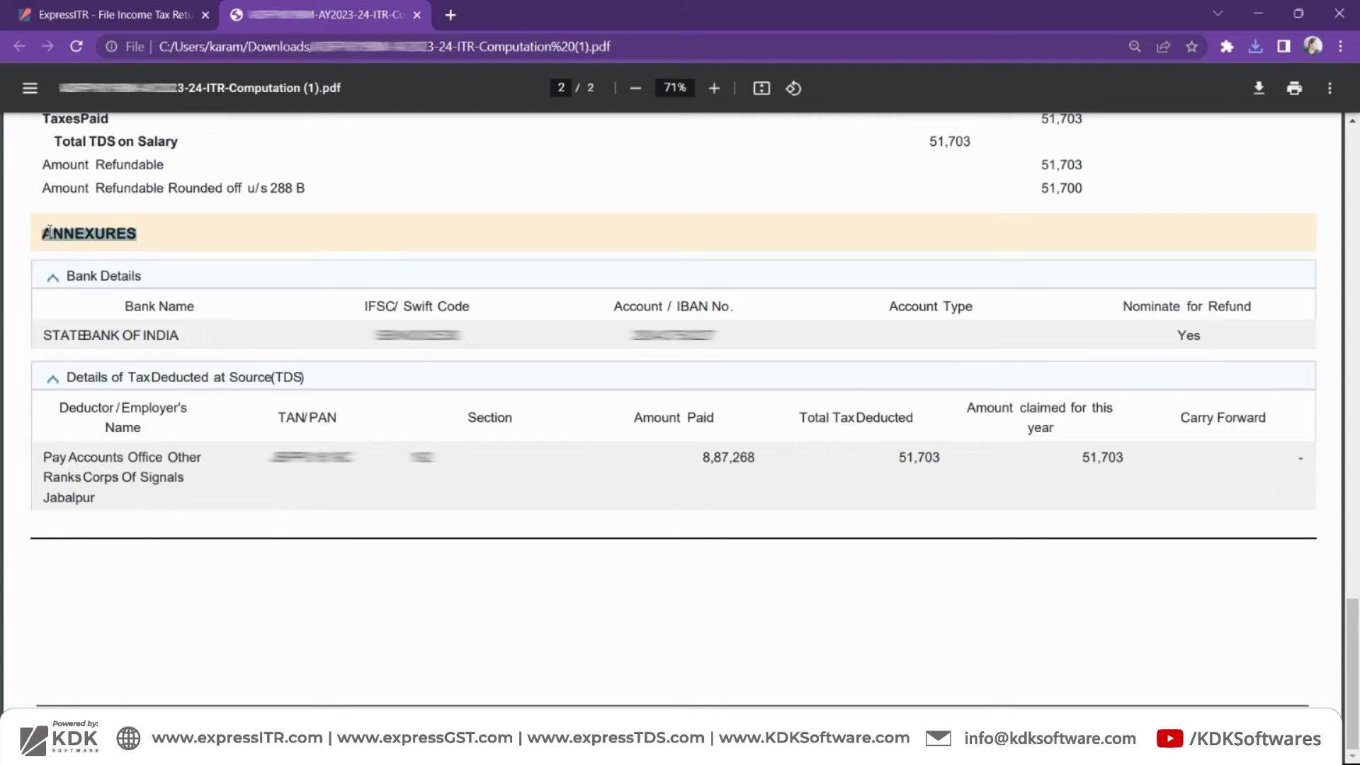
pyautogui.click(121, 237)
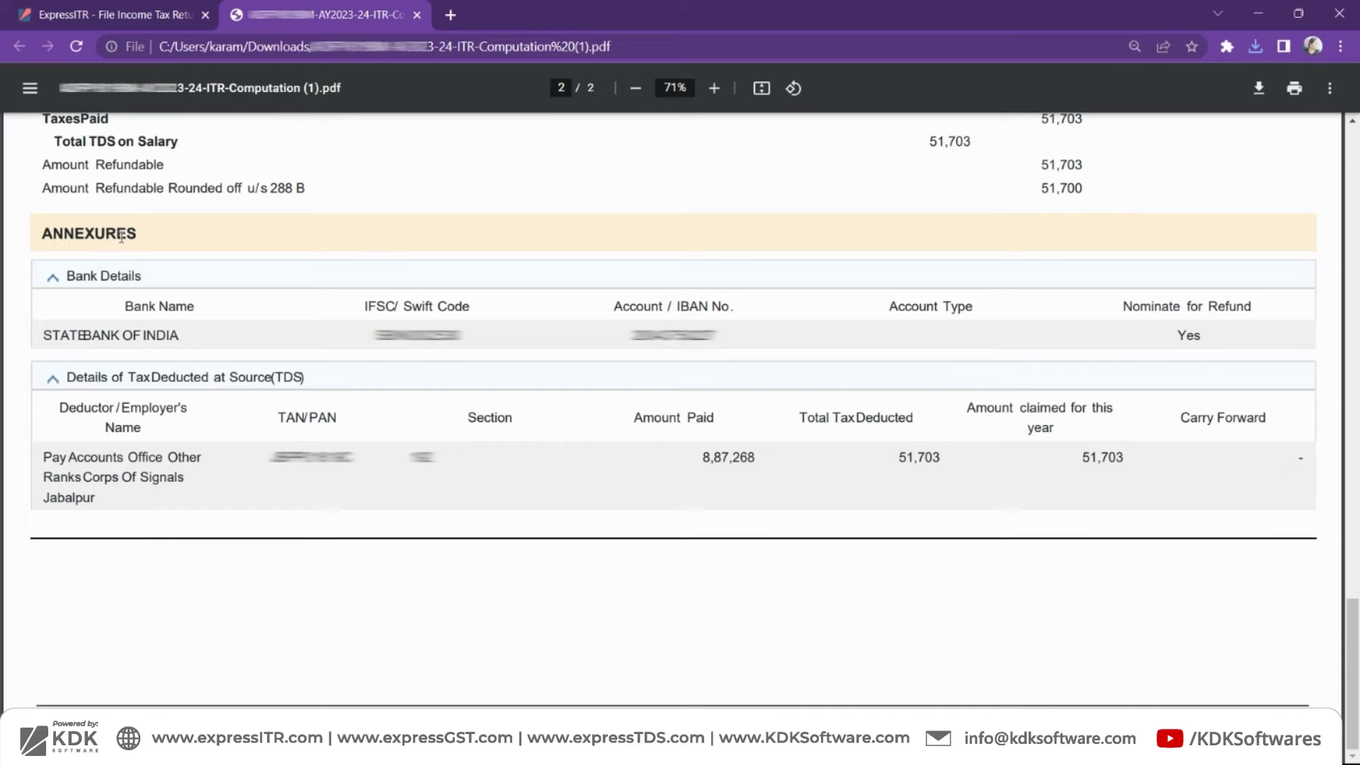
# - Back in the client's Computation of Income, collapse the Bank Details and TDS annexures
pyautogui.click(137, 8)
pyautogui.scroll(-4, 135, 301)
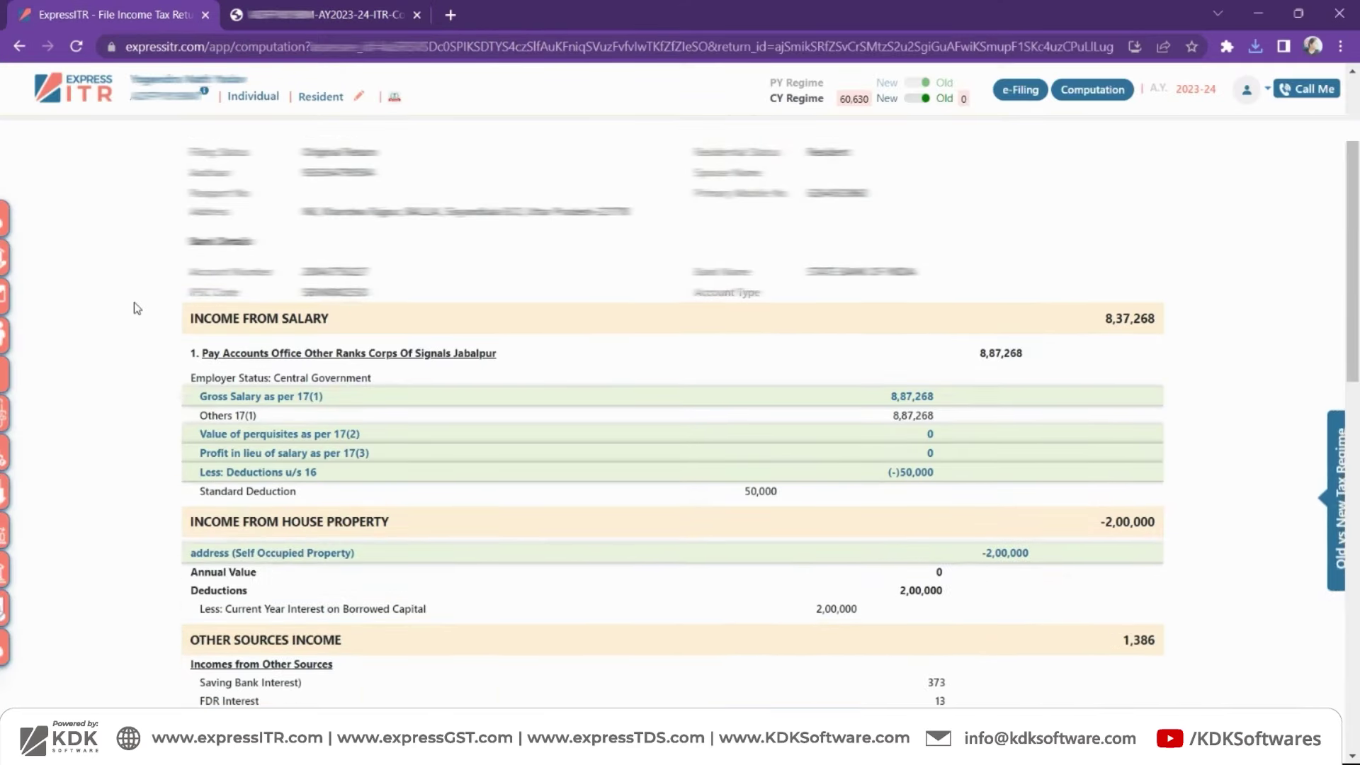
pyautogui.scroll(-8, 135, 308)
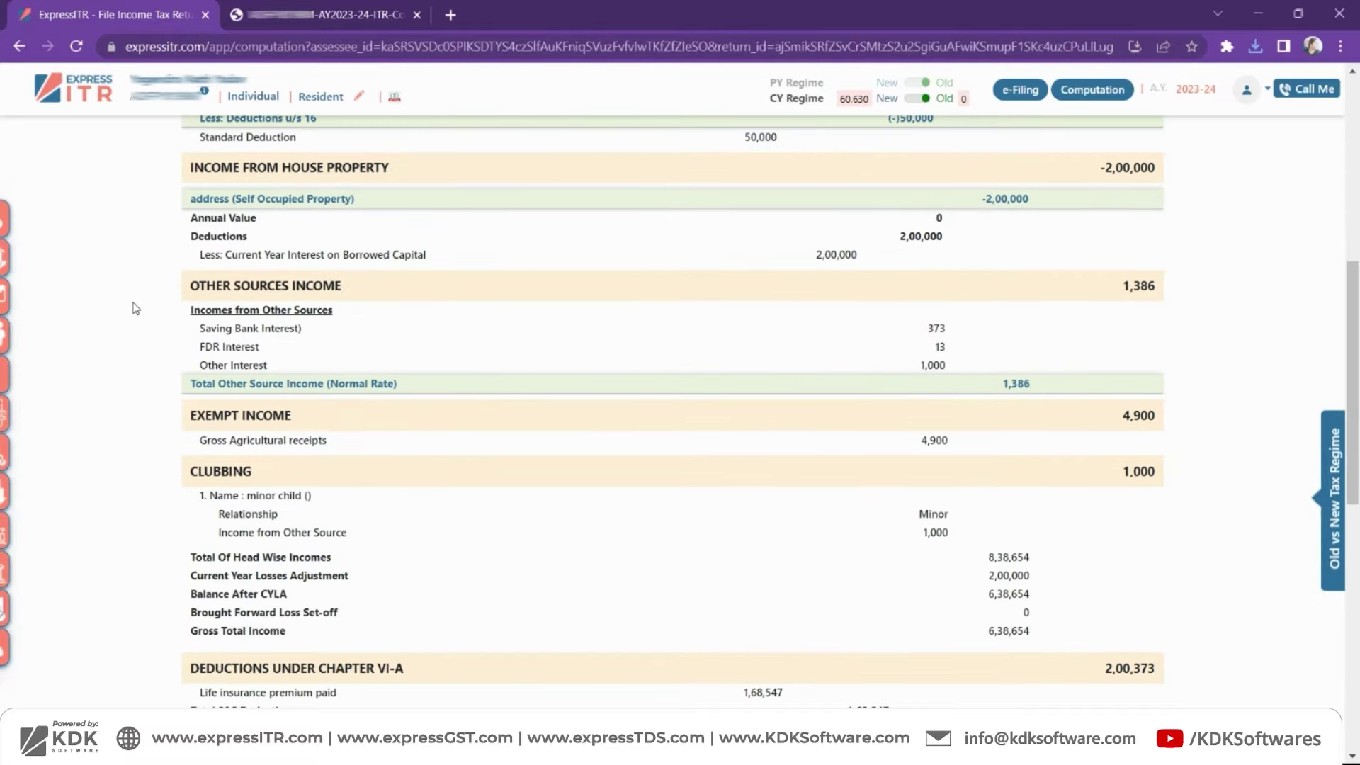
pyautogui.scroll(-5, 136, 308)
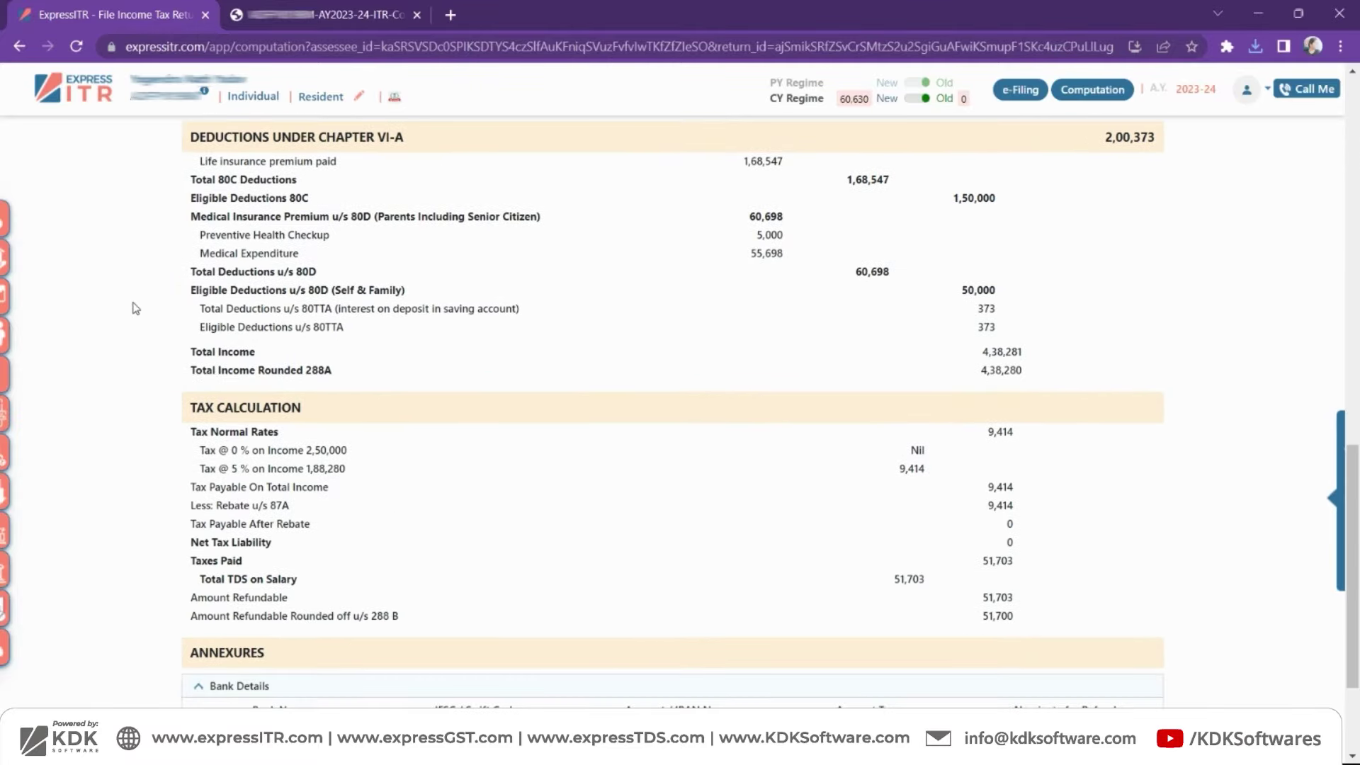
pyautogui.scroll(-3, 136, 309)
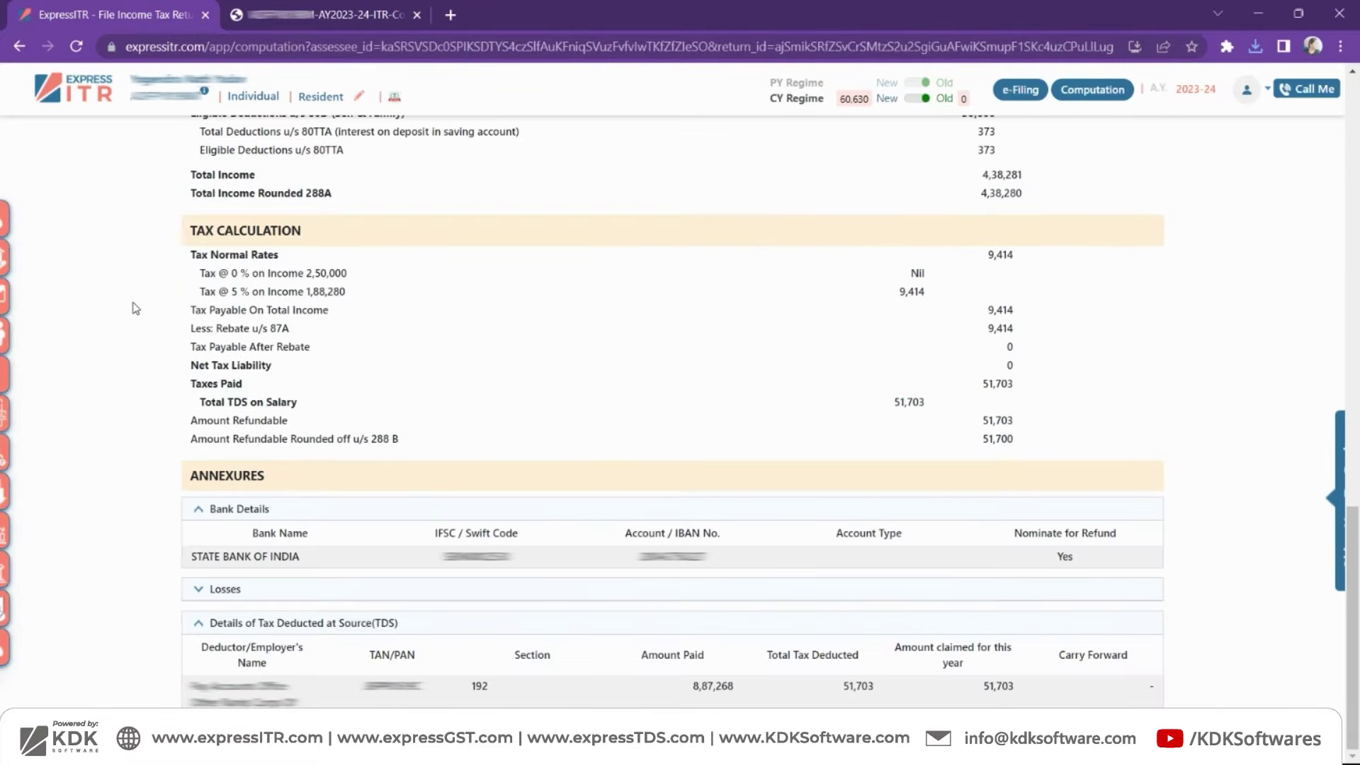
pyautogui.click(199, 510)
pyautogui.click(199, 622)
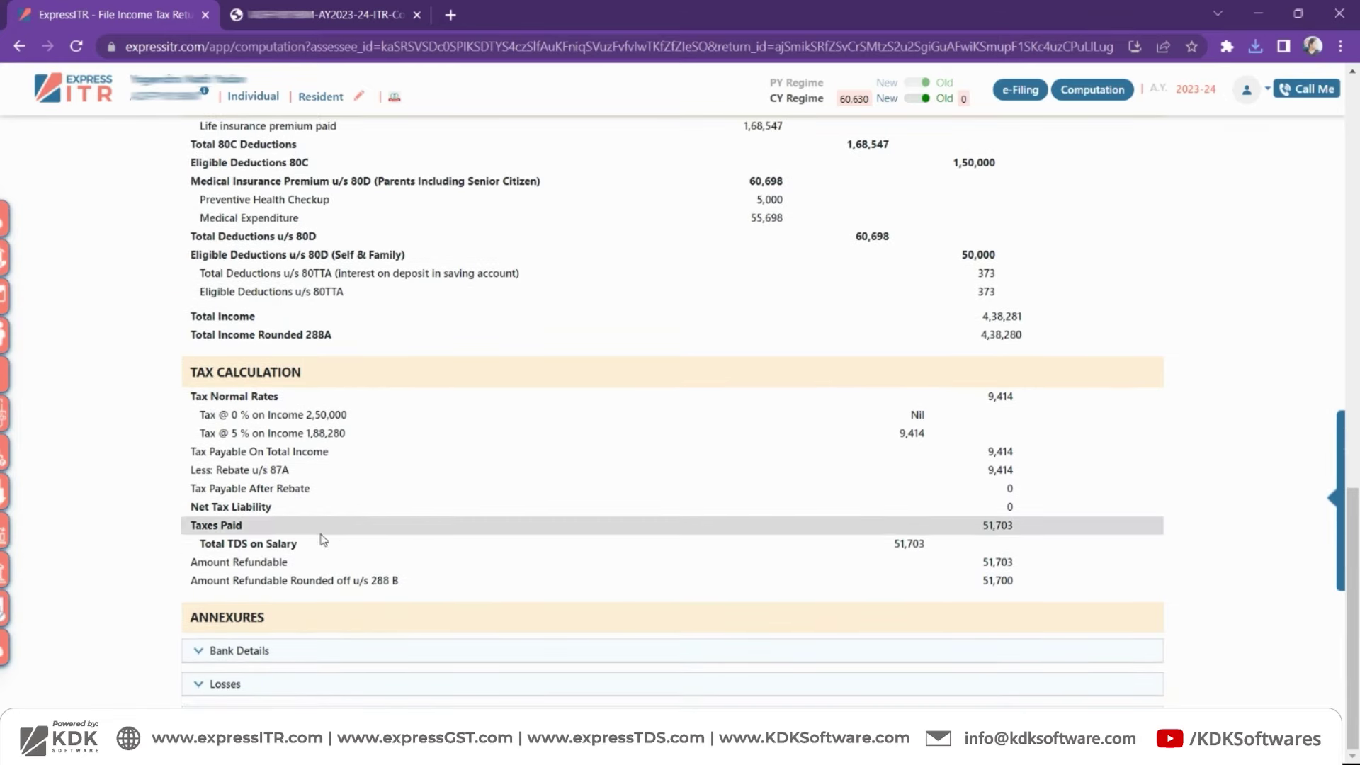
# - Return to the top of the computation and bring up the return's e-Filing Basic Information page
pyautogui.scroll(3, 182, 396)
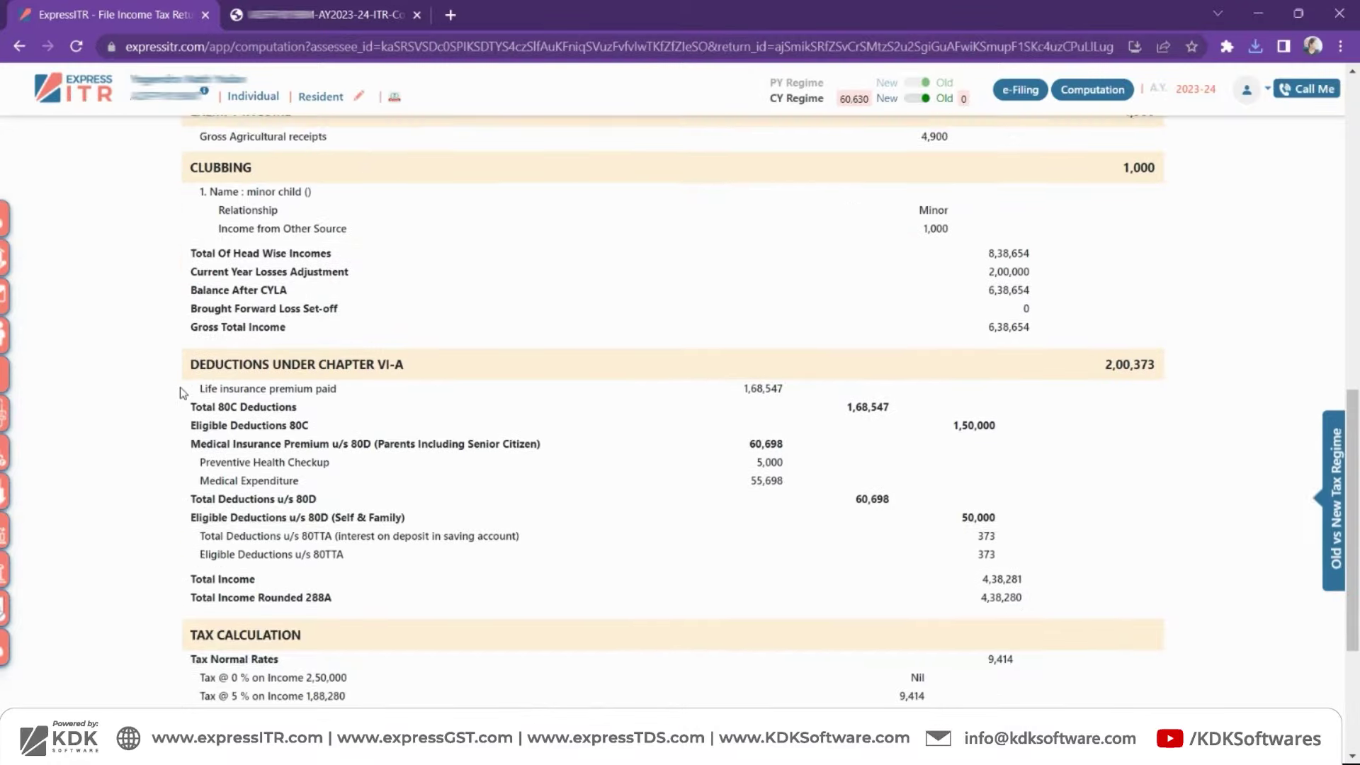
pyautogui.scroll(1, 183, 393)
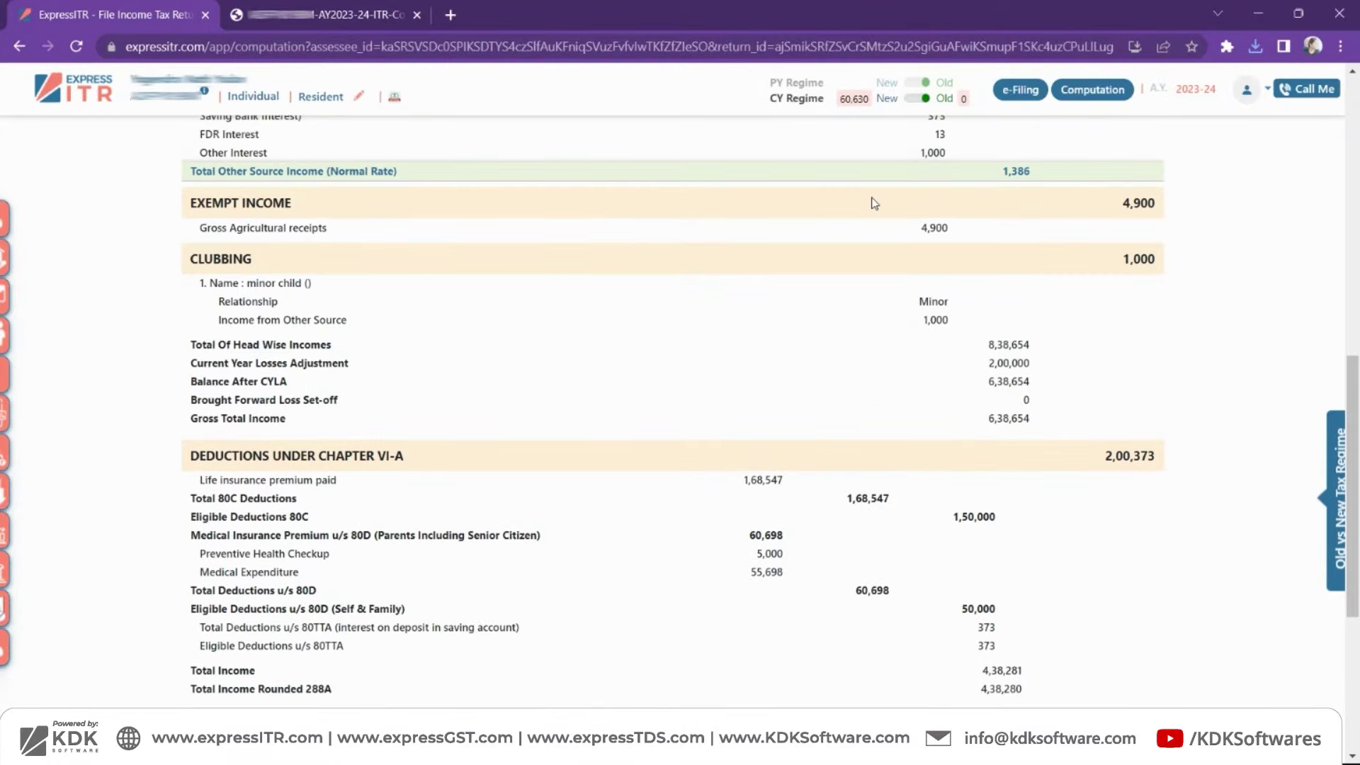
pyautogui.scroll(10, 875, 204)
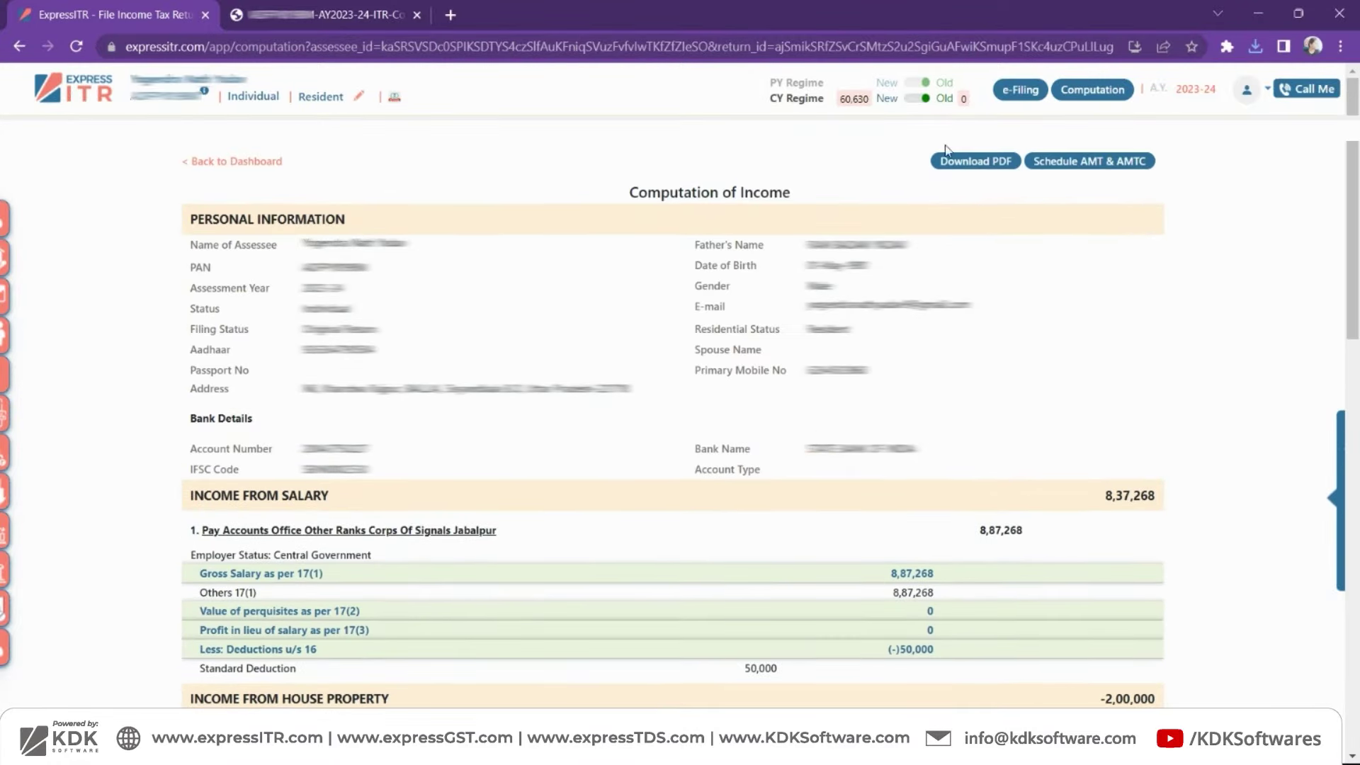
pyautogui.click(1020, 95)
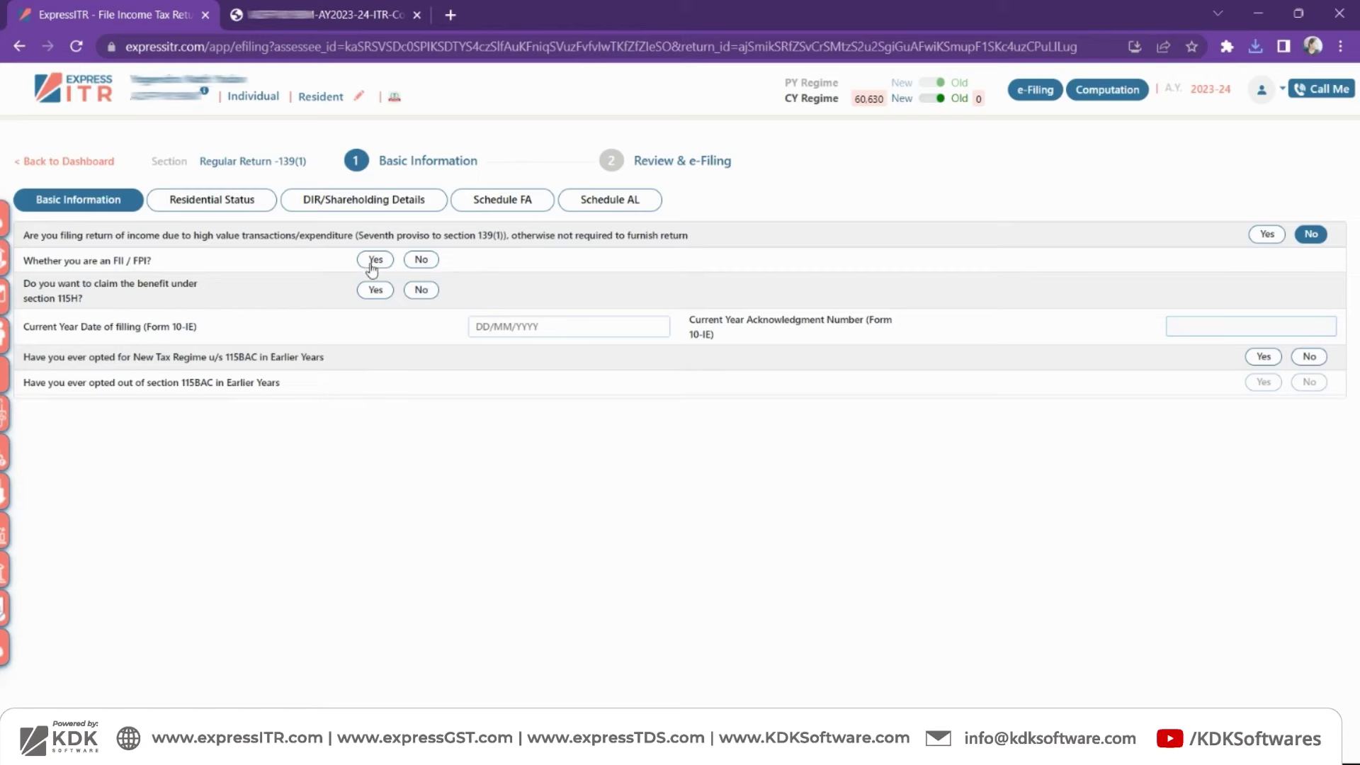
# - Answer No for FII/FPI, check Residential Status, DIR/Shareholding, Schedule FA and AL, then reach Review & e-Filing
pyautogui.click(418, 262)
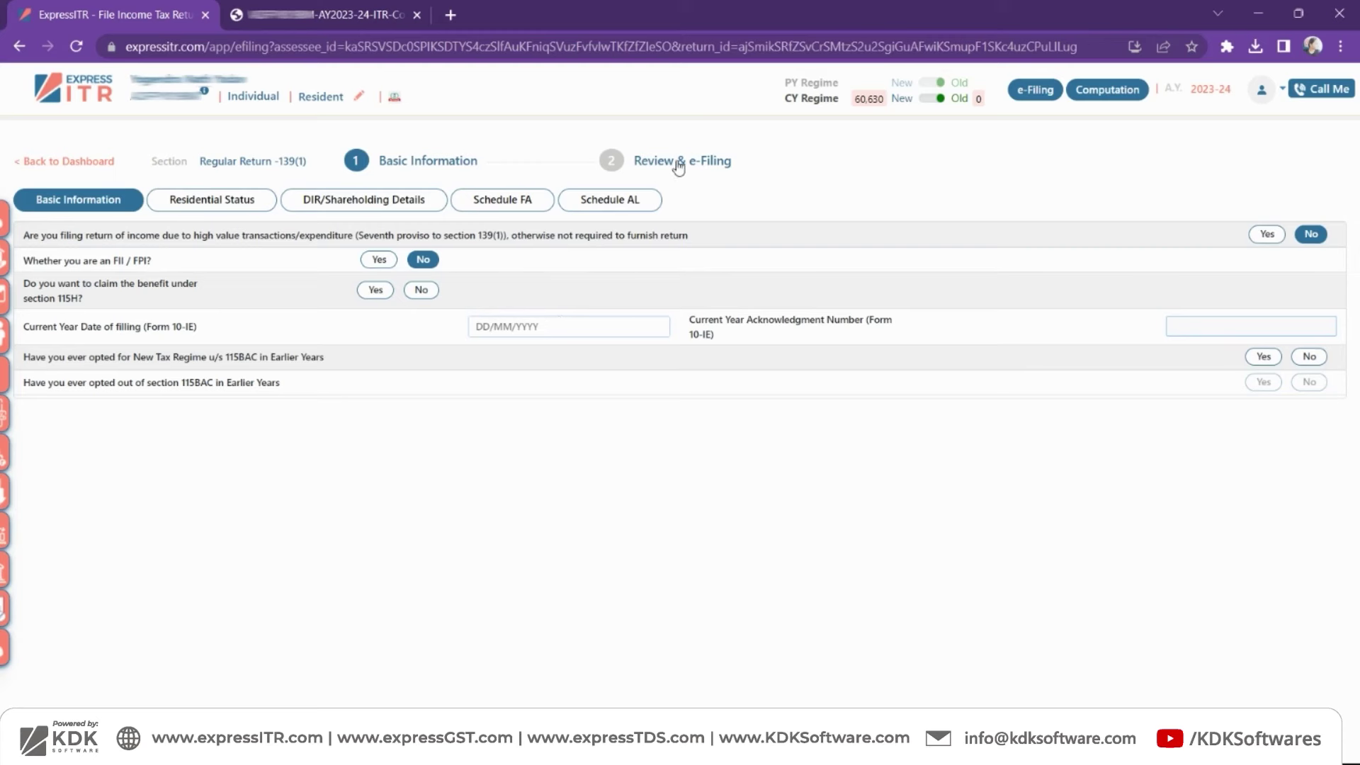
pyautogui.click(248, 211)
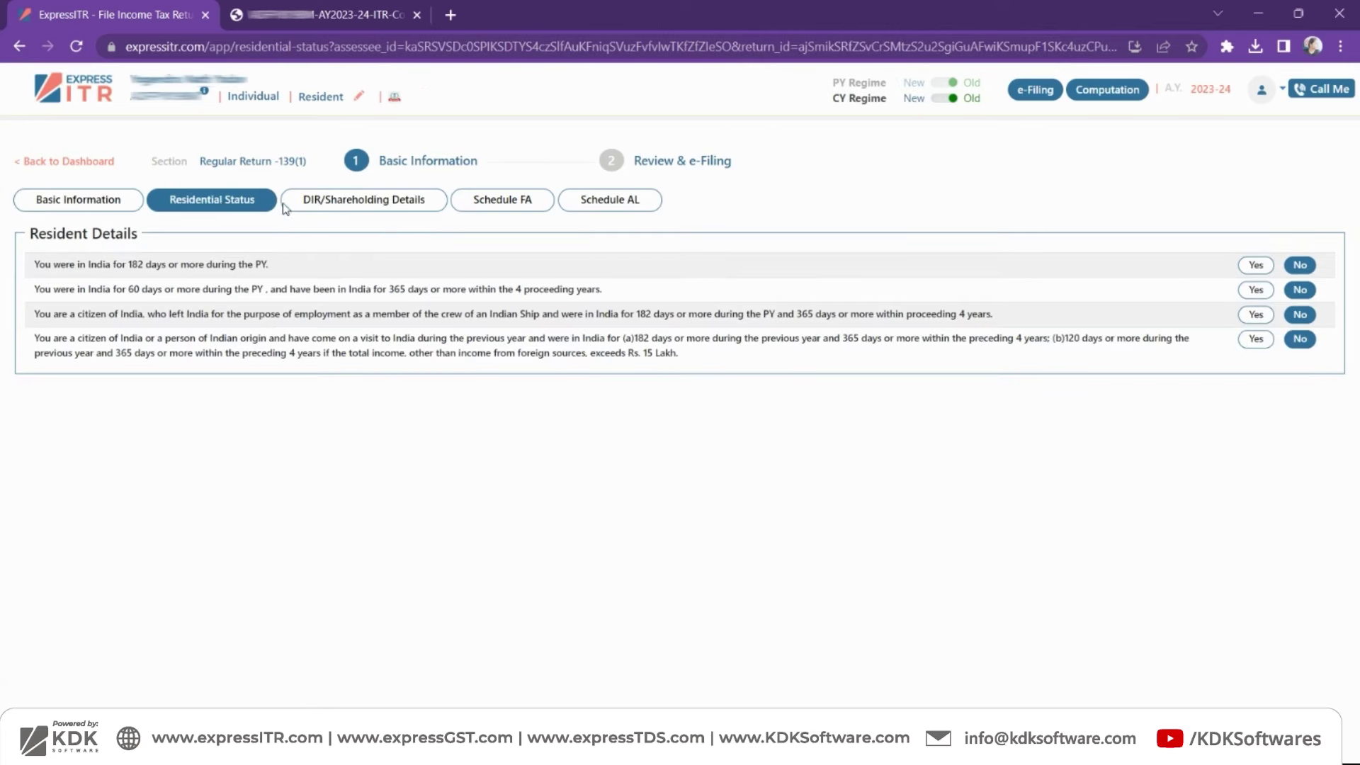
pyautogui.click(345, 208)
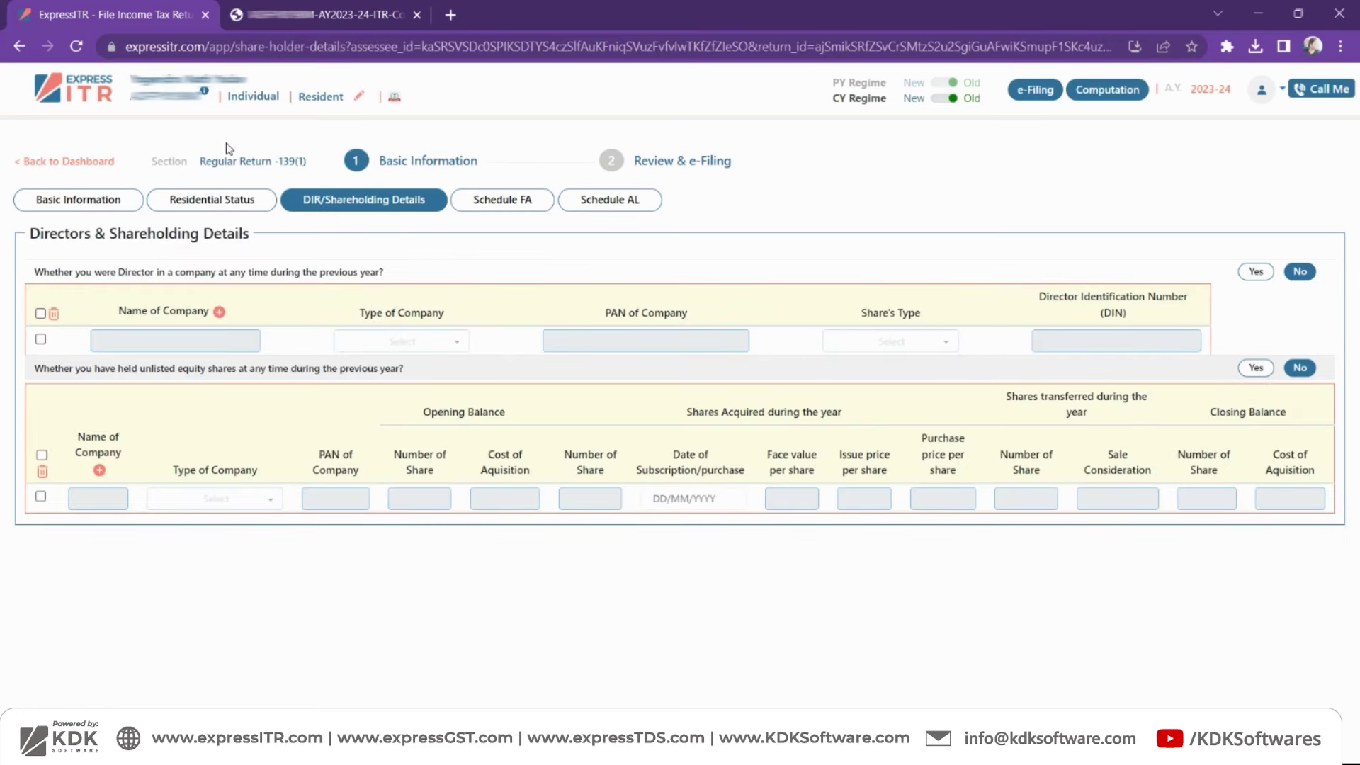
pyautogui.click(496, 202)
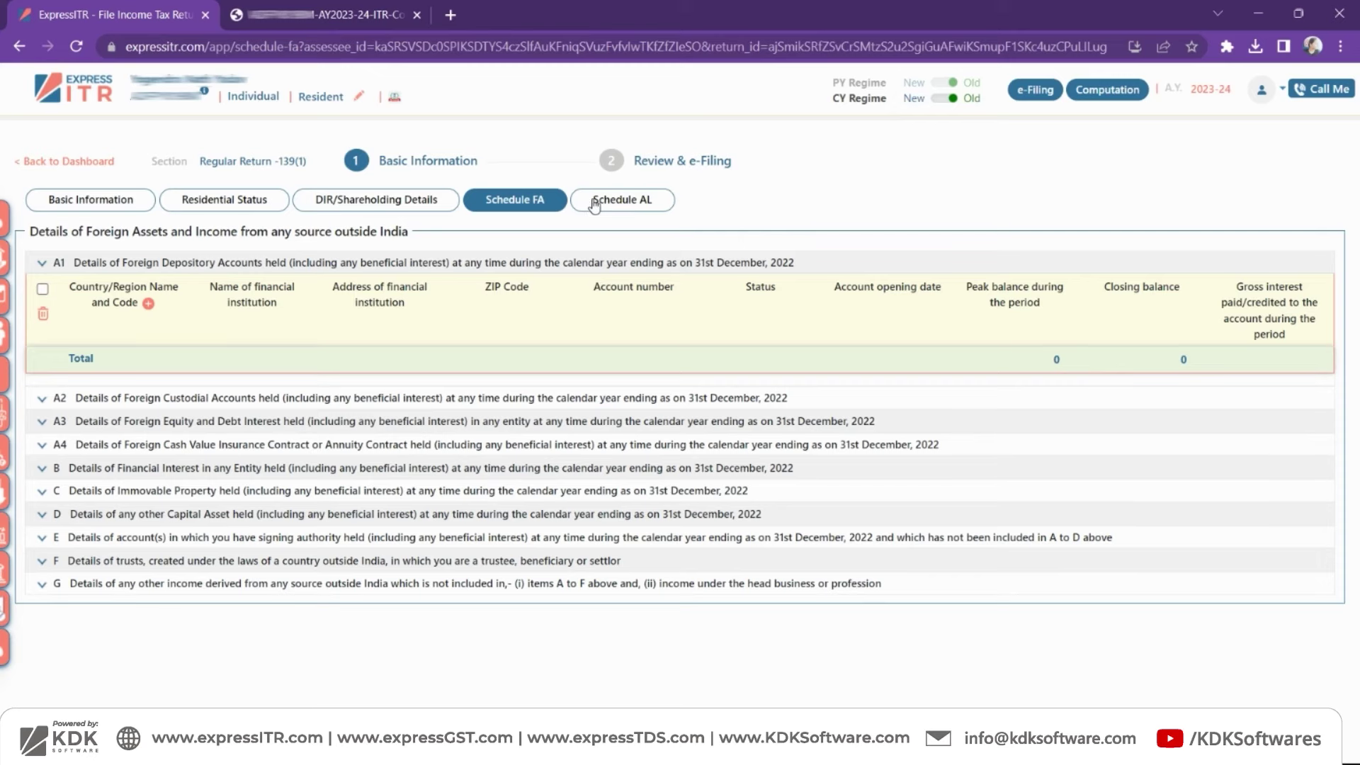
pyautogui.click(600, 204)
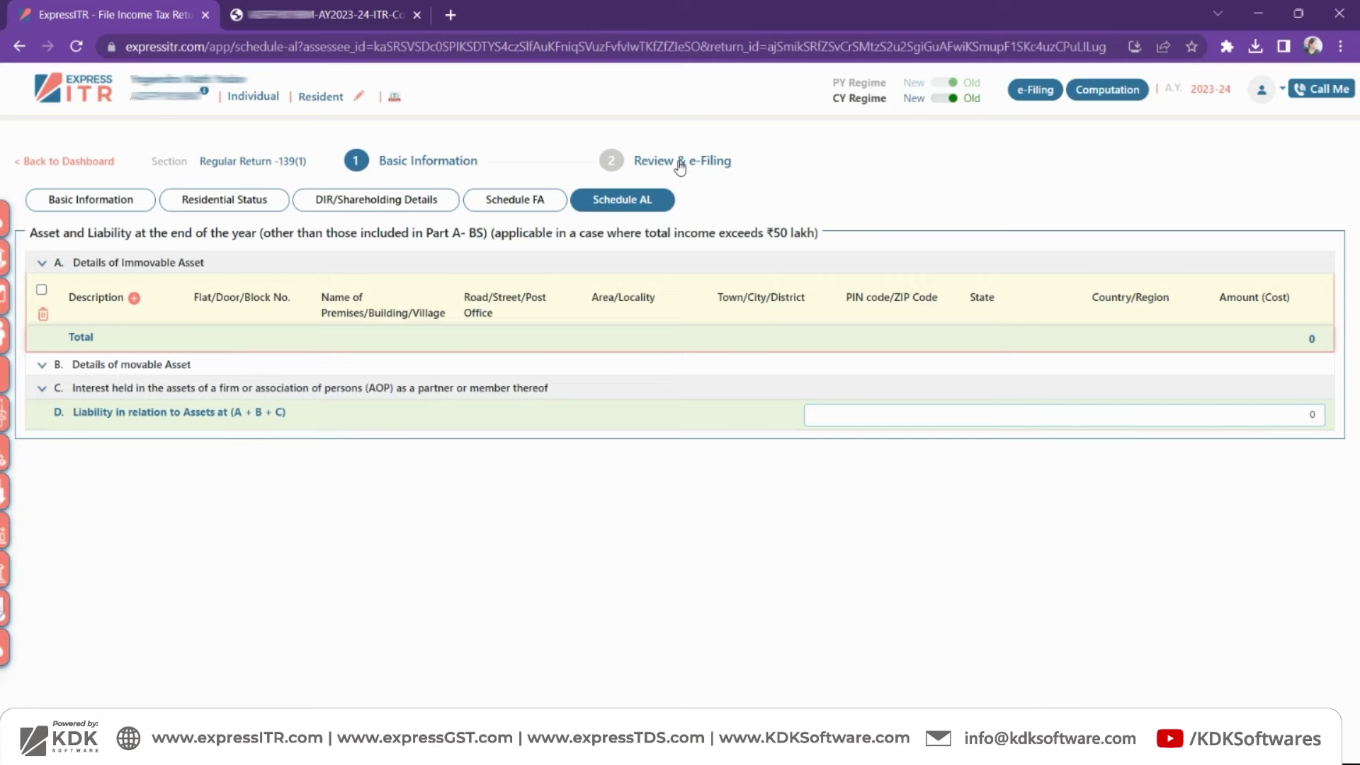
pyautogui.click(680, 168)
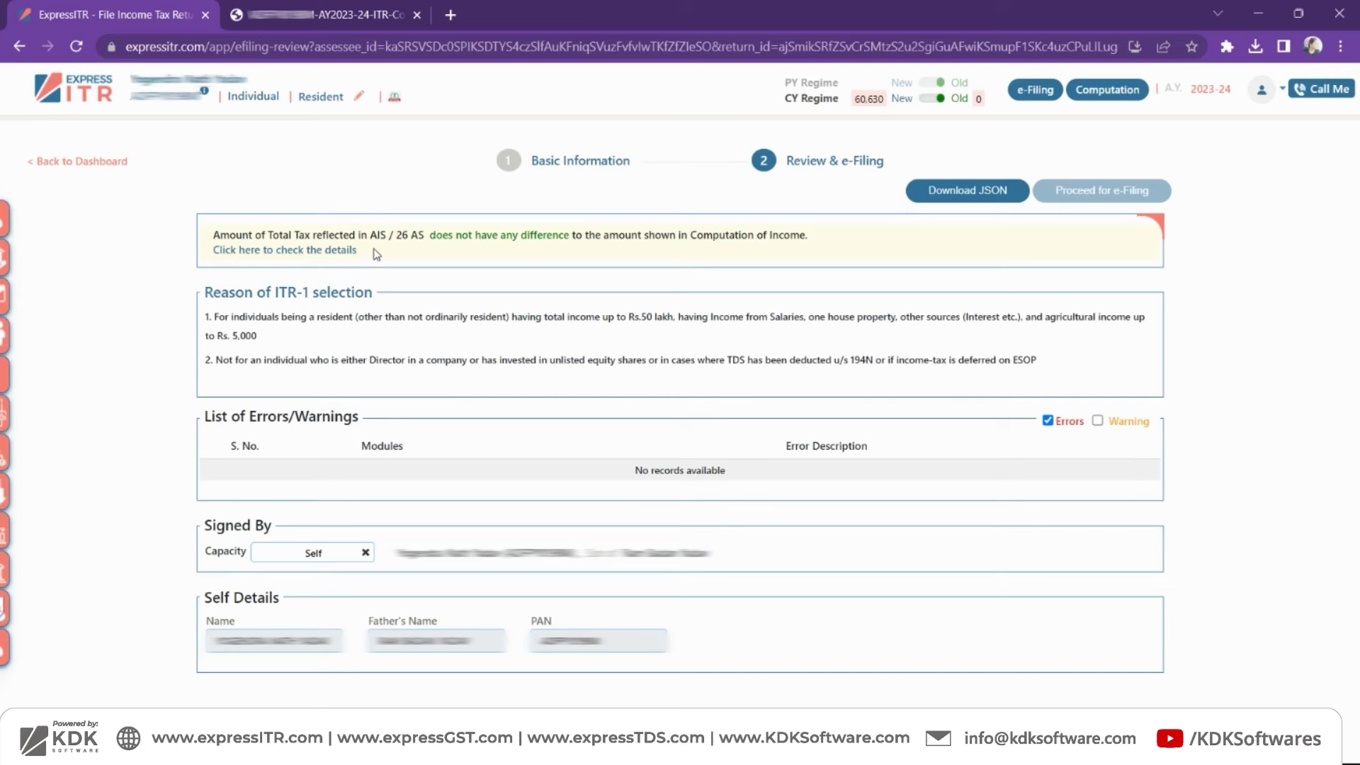
# - Review the AIS/26AS comparison note and ITR-1 selection reason, and tick Warning in the error list
pyautogui.moveTo(375, 254); pyautogui.dragTo(214, 256)
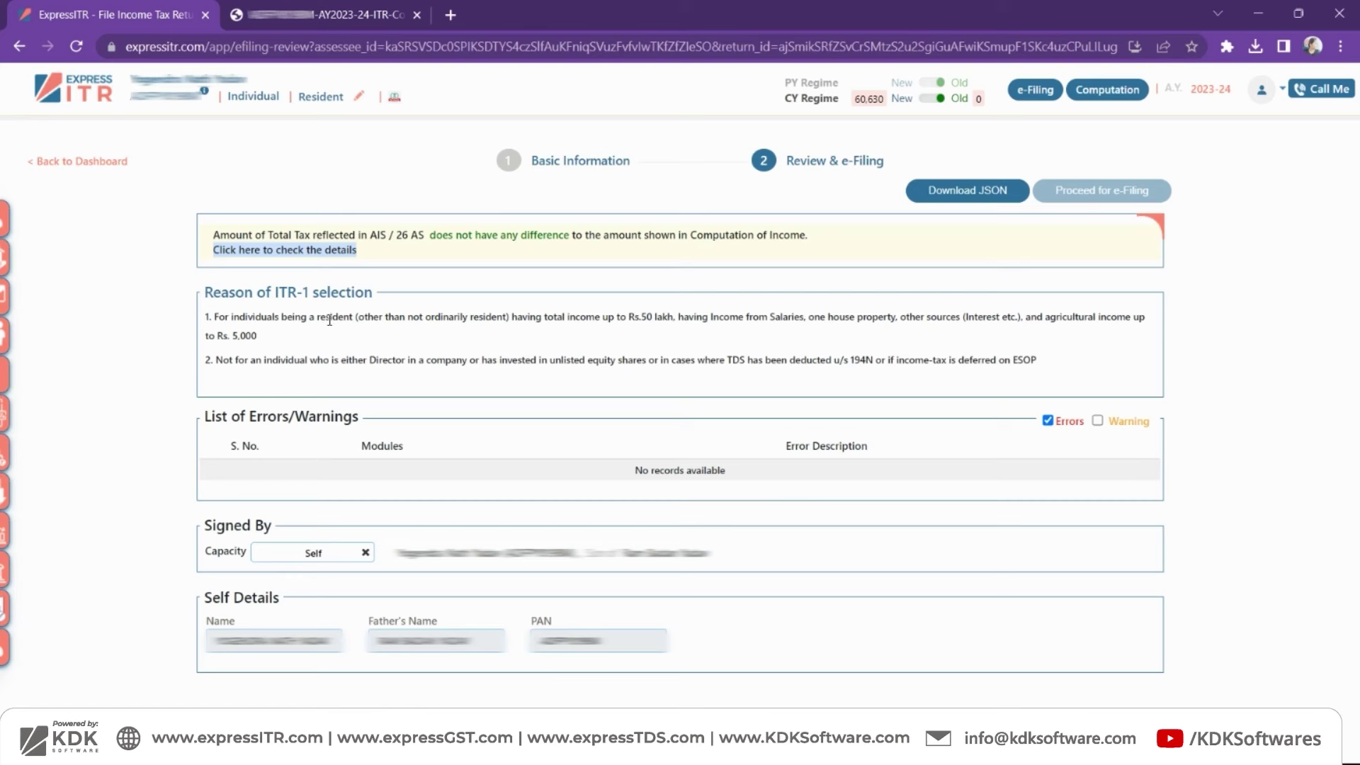
pyautogui.moveTo(375, 305); pyautogui.dragTo(203, 296)
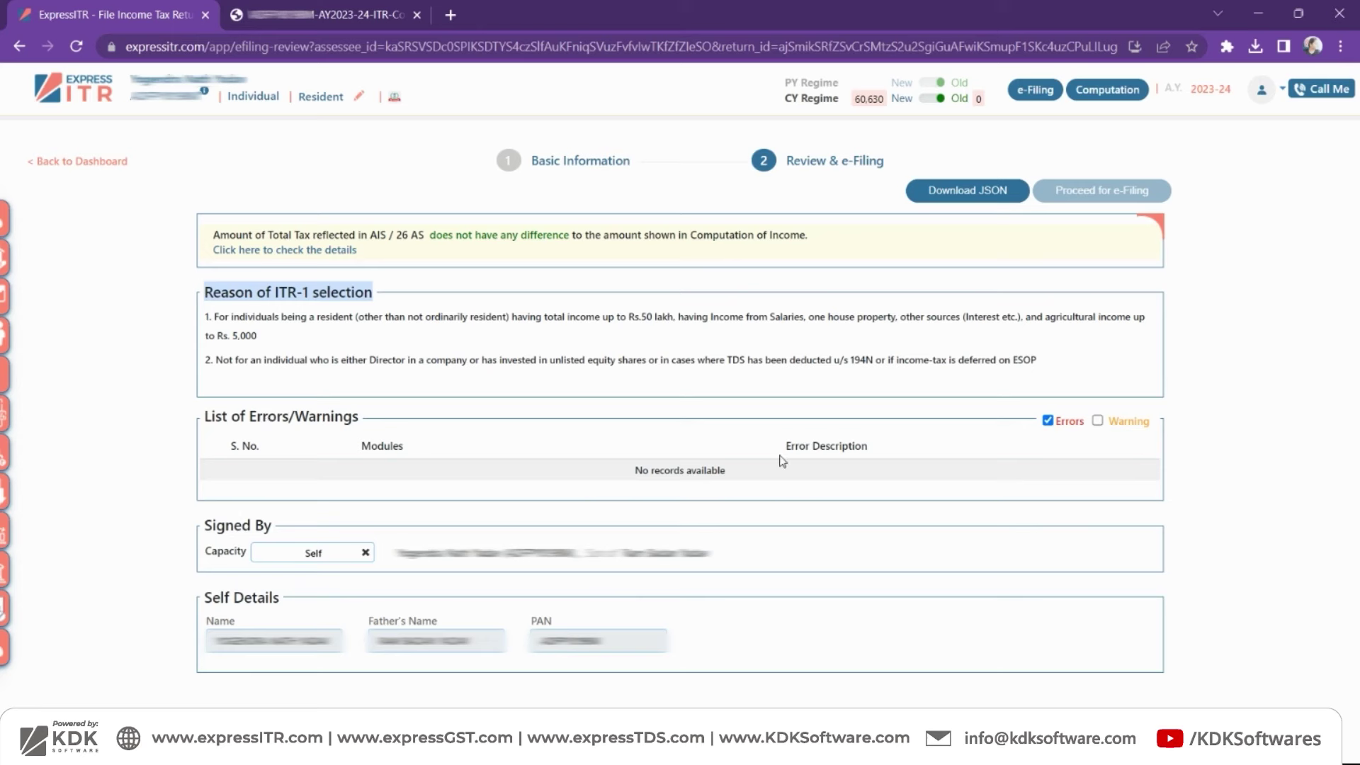
pyautogui.click(1100, 422)
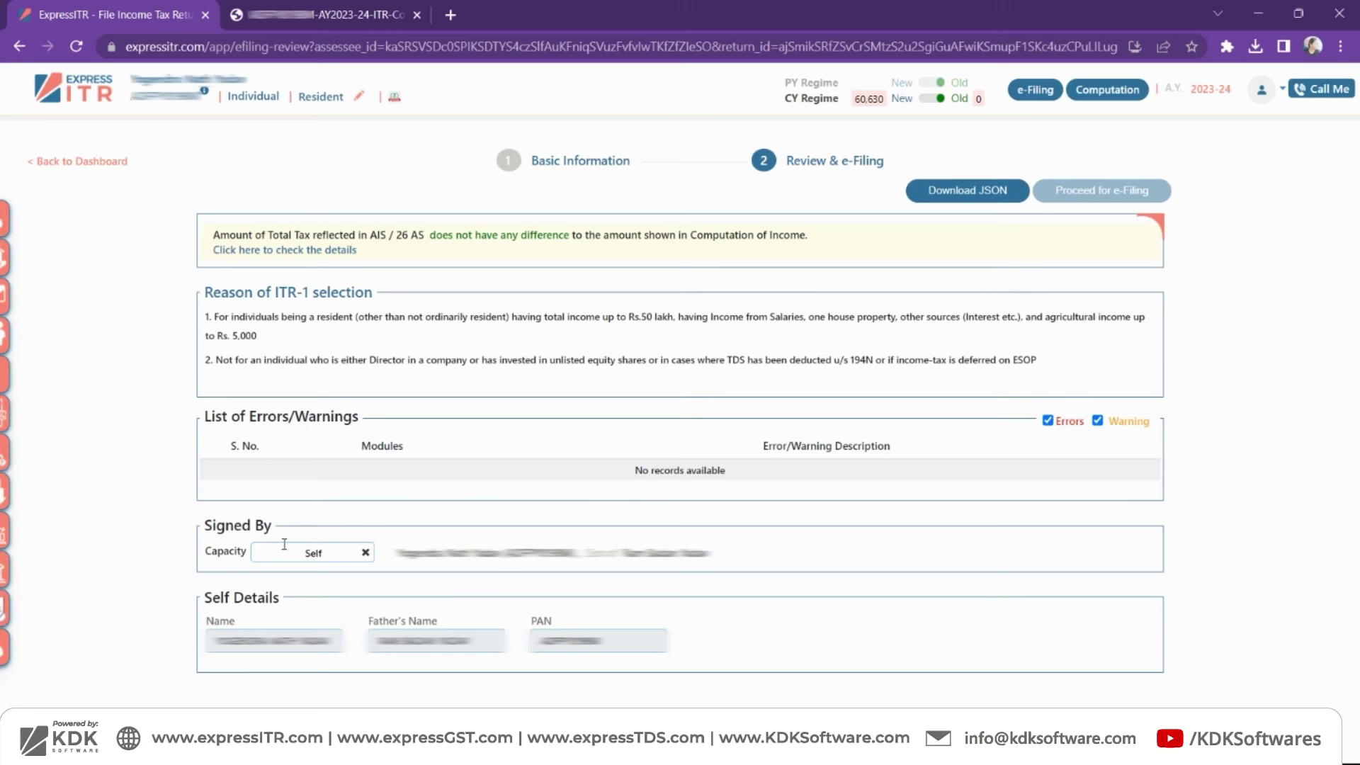
# - Keep the return's Signed By capacity set to Self
pyautogui.moveTo(204, 525); pyautogui.dragTo(271, 519)
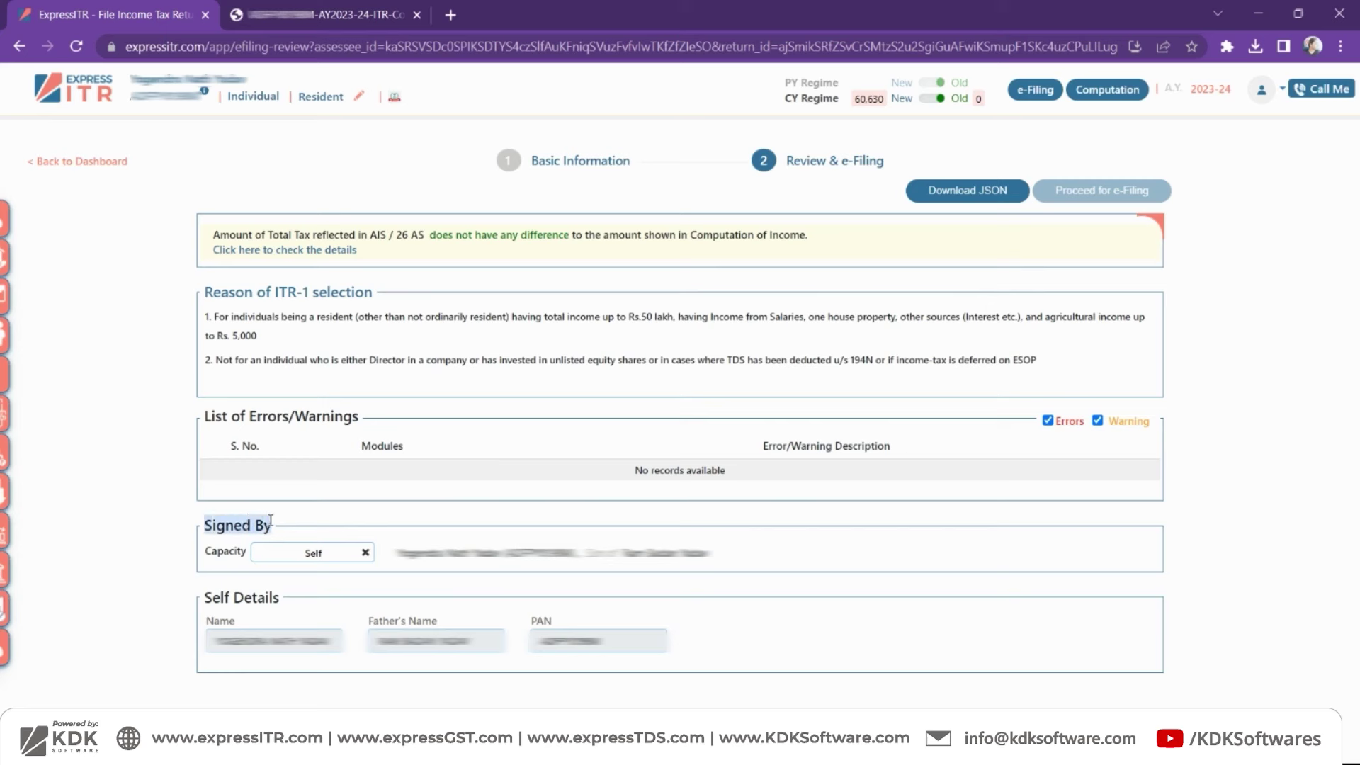
pyautogui.click(319, 553)
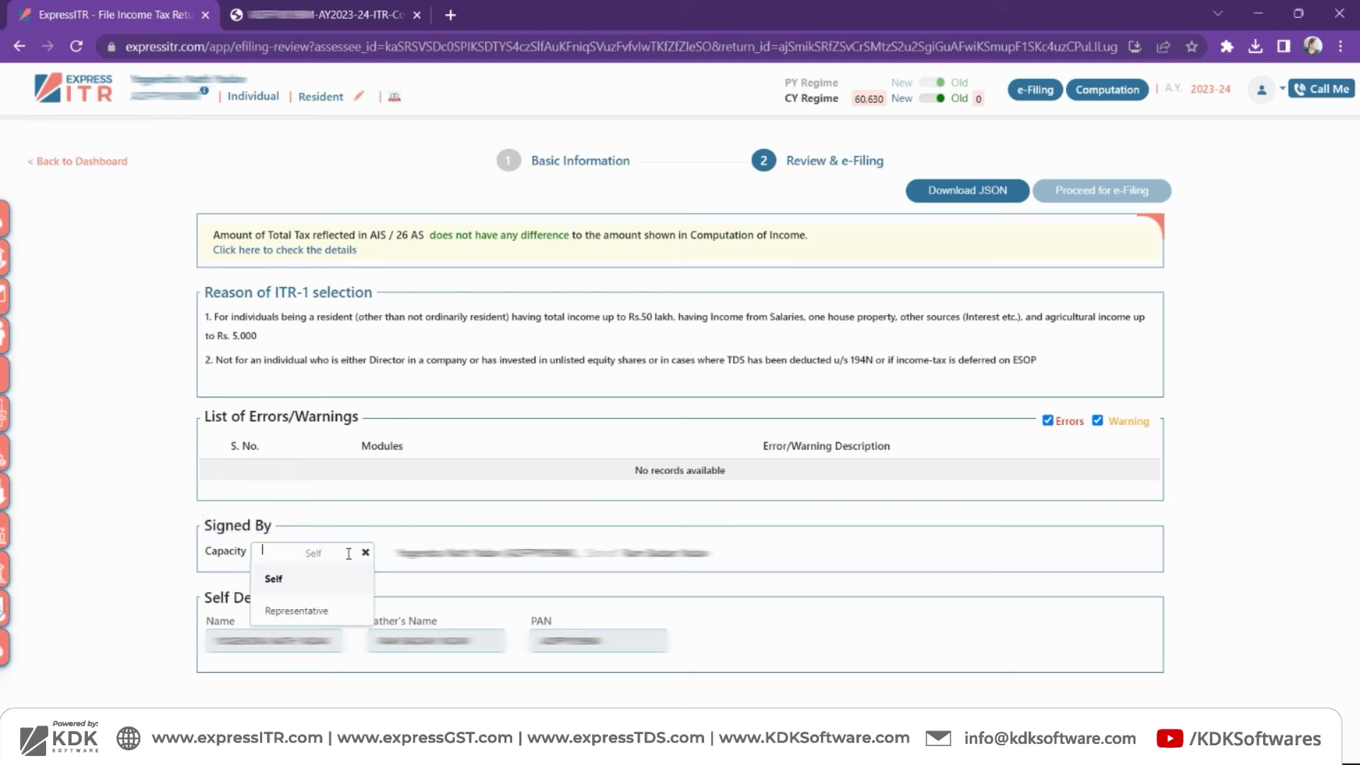
pyautogui.click(309, 579)
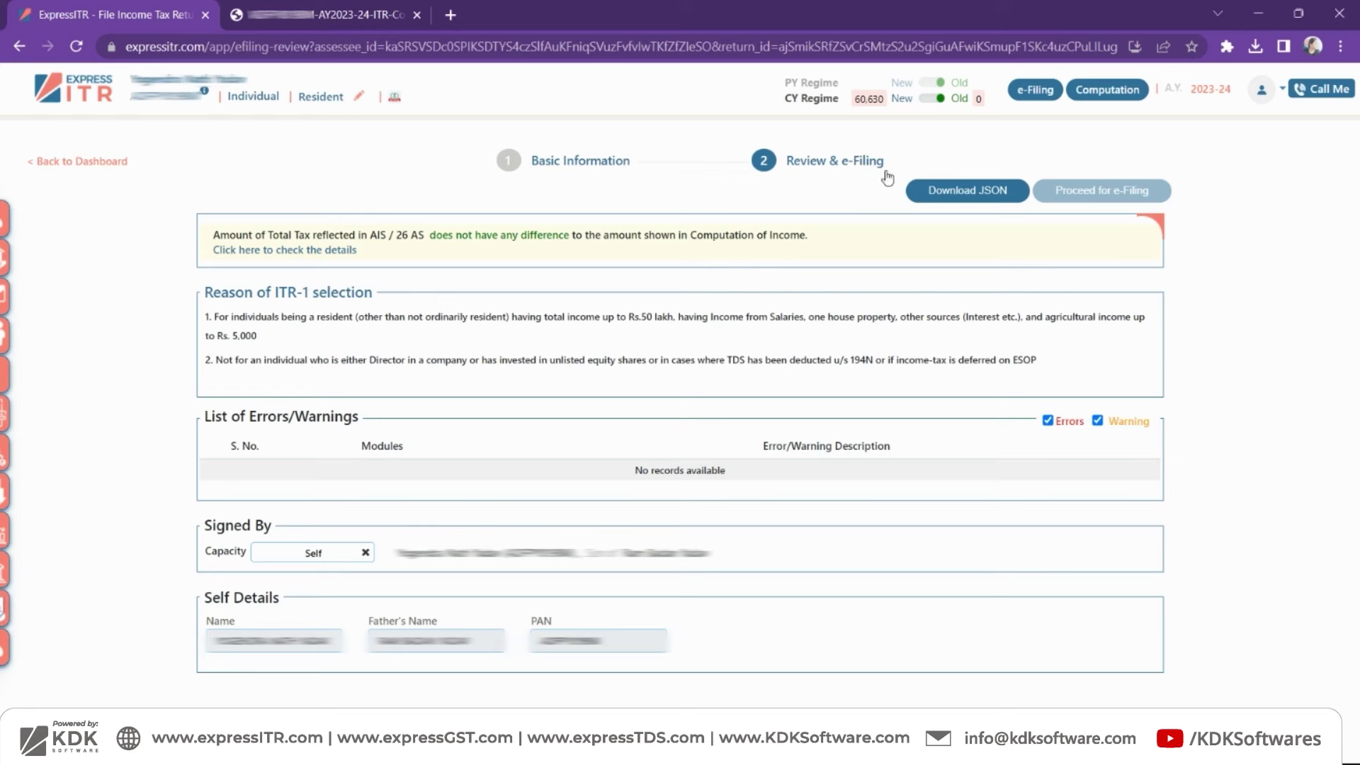
# - Download the return's JSON file, then open the Call Me callback form's mobile number field
pyautogui.click(942, 192)
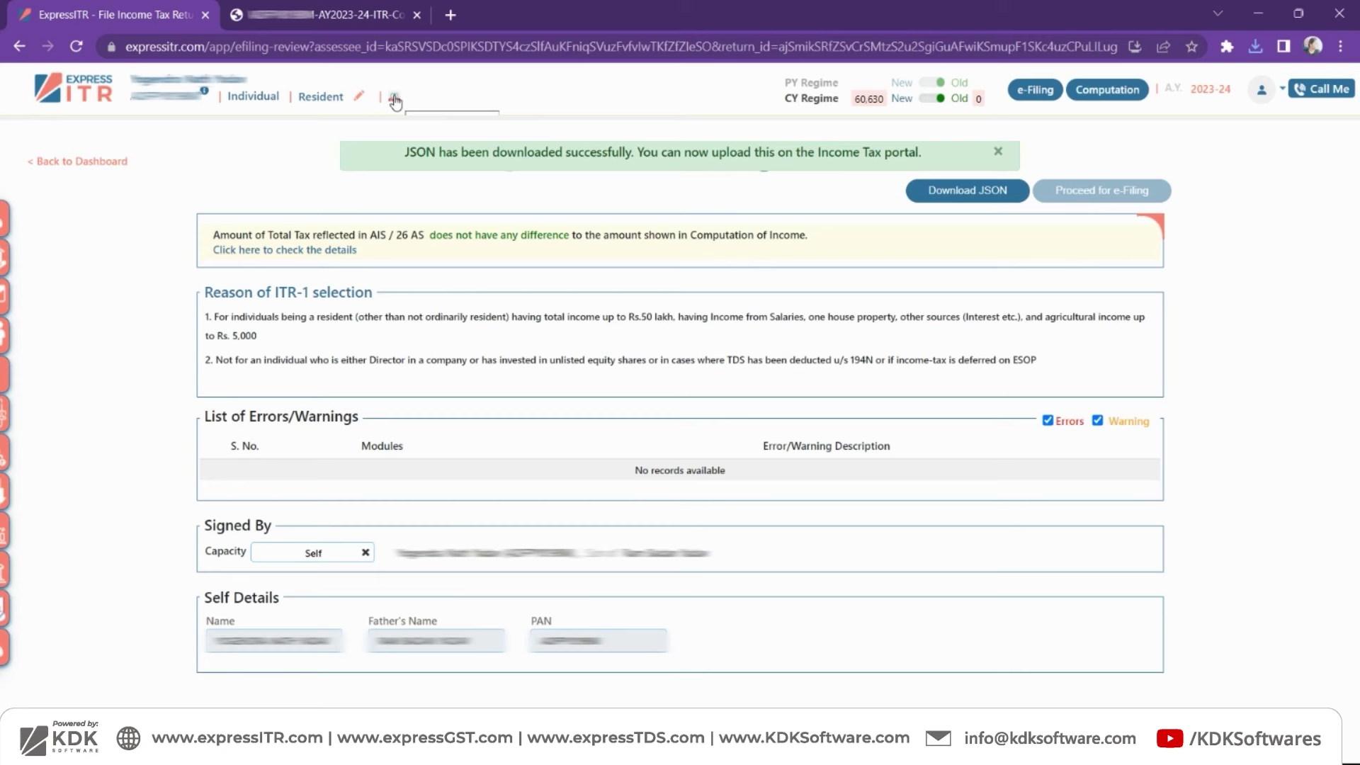
pyautogui.click(998, 151)
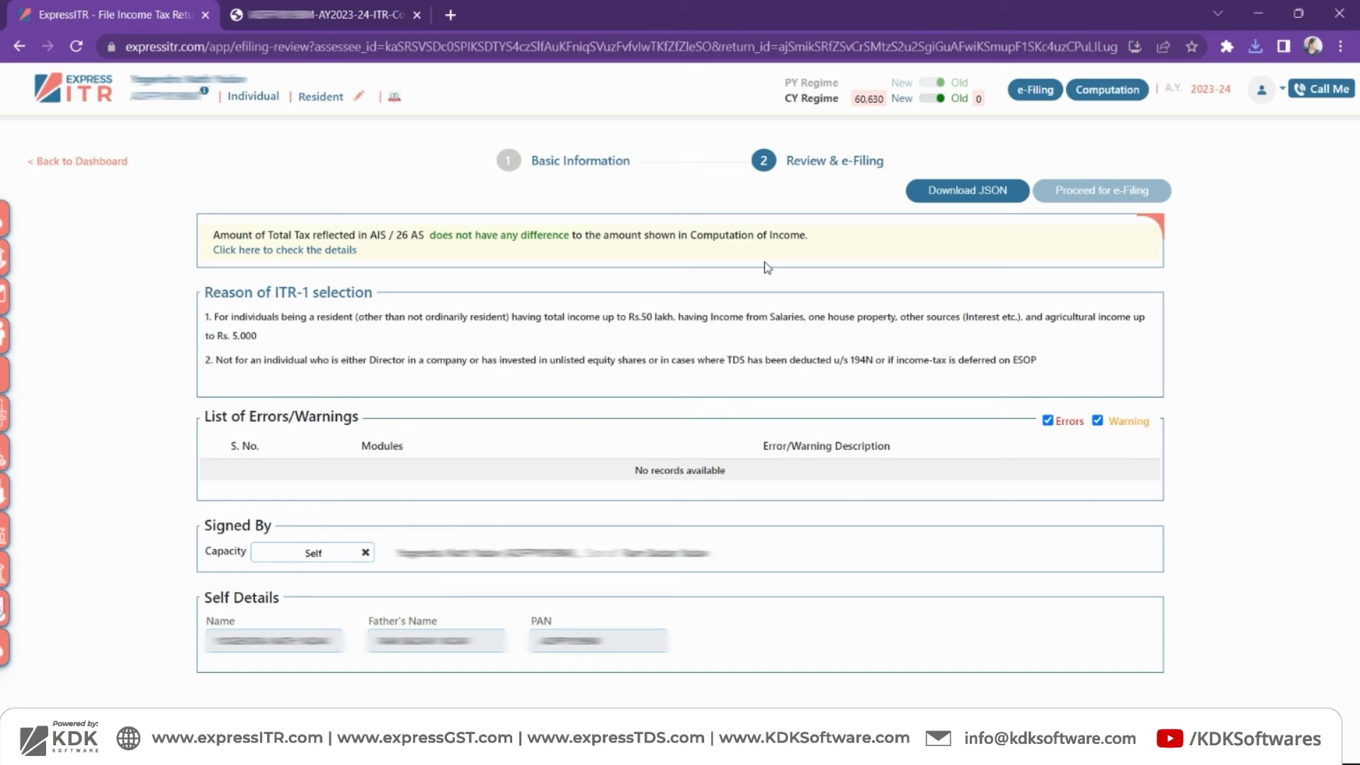
pyautogui.click(1343, 92)
pyautogui.click(1272, 195)
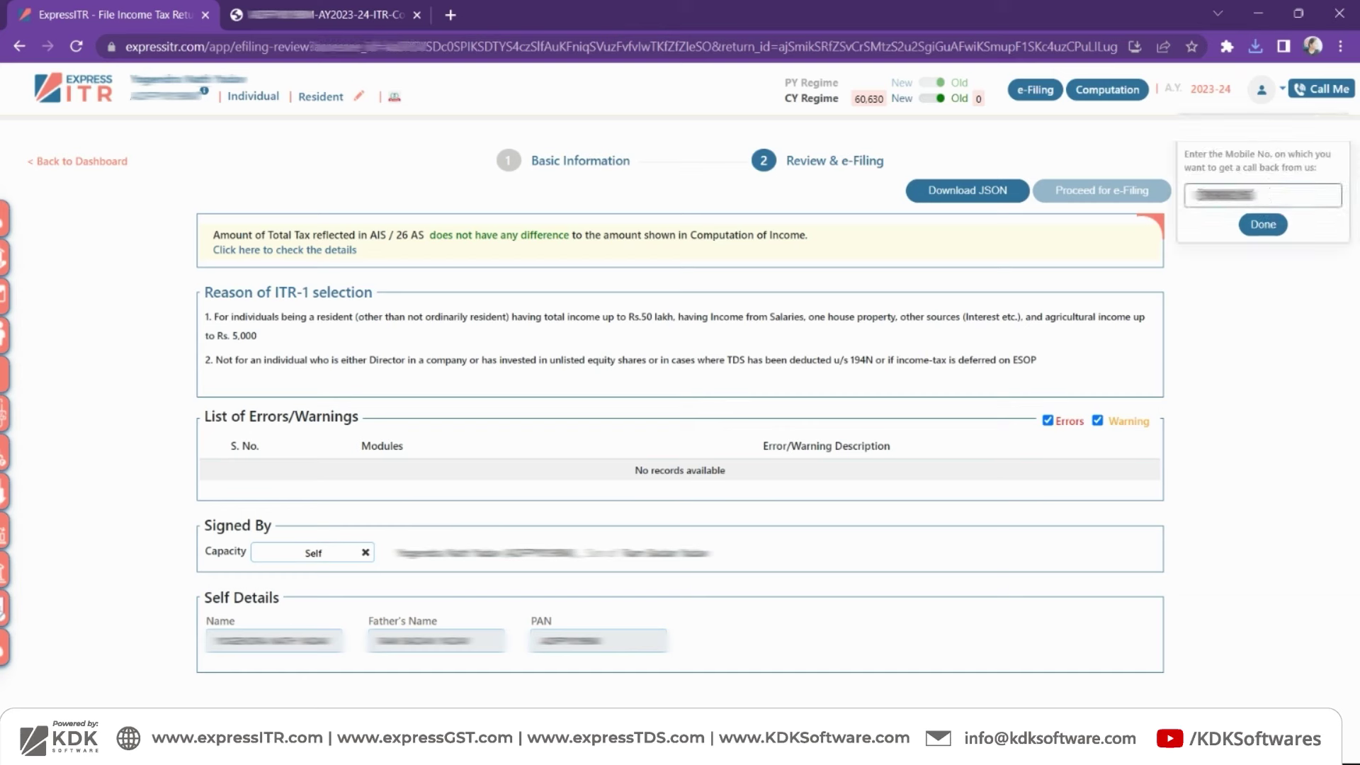